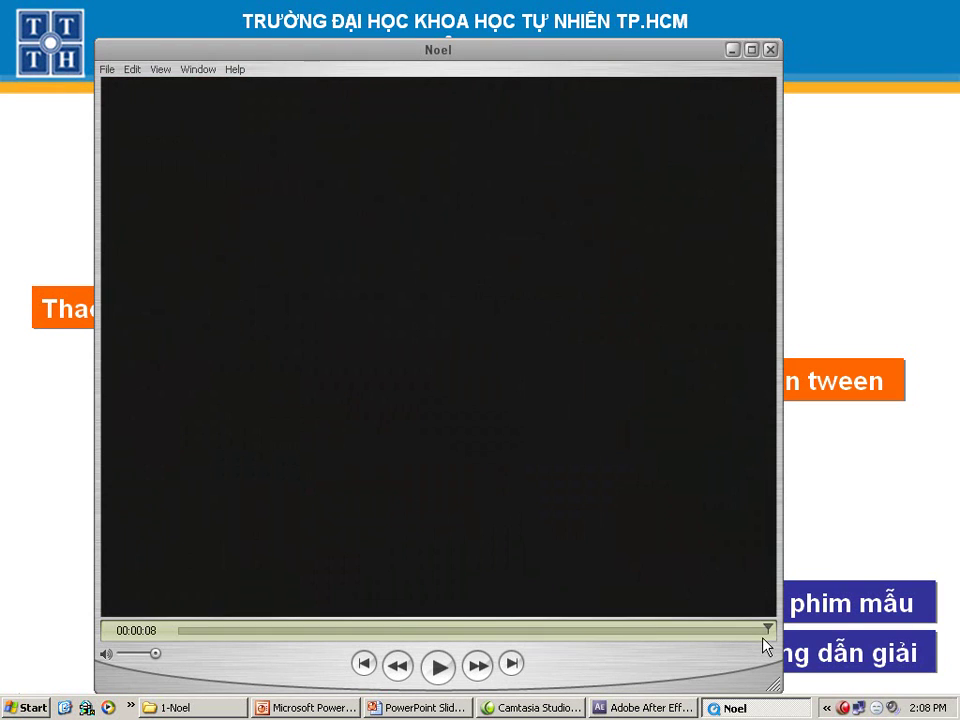
Step: Scrub through the sample Noel movie to examine its ornaments, tree, bear and gift animations, and close the player
left_click_drag(768, 633, 466, 630)
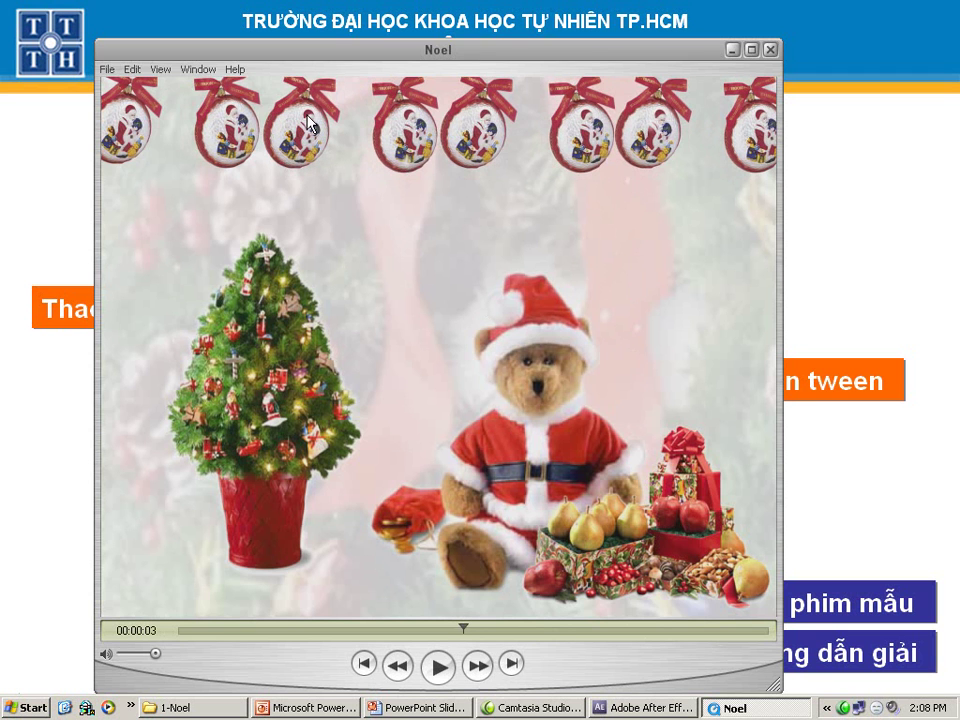
left_click_drag(464, 630, 304, 609)
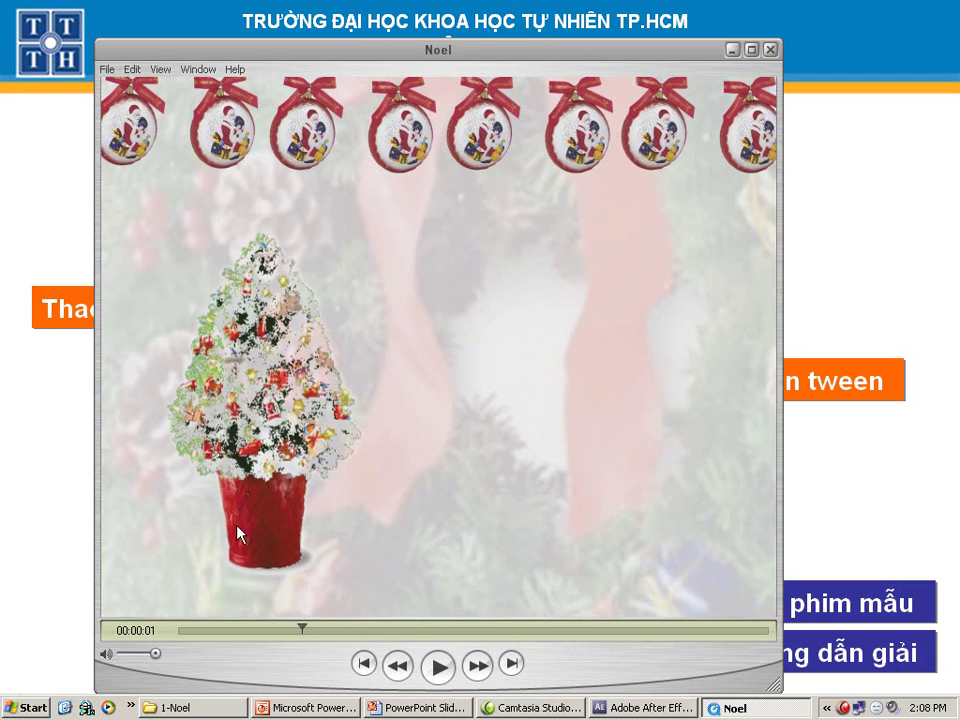
left_click_drag(305, 630, 392, 604)
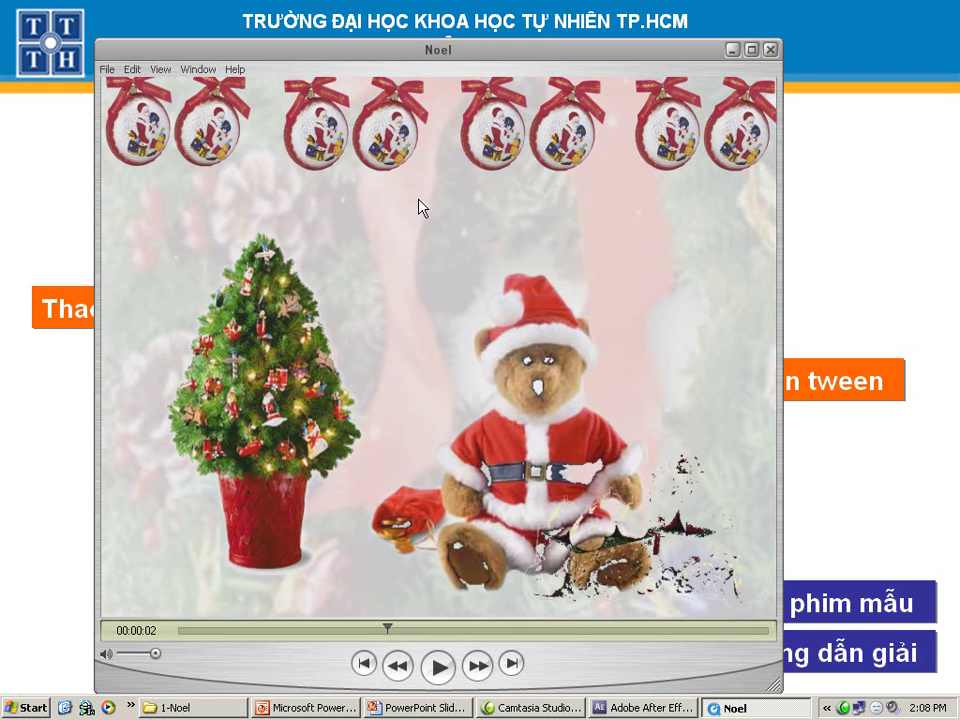
left_click_drag(388, 632, 486, 632)
left_click(767, 50)
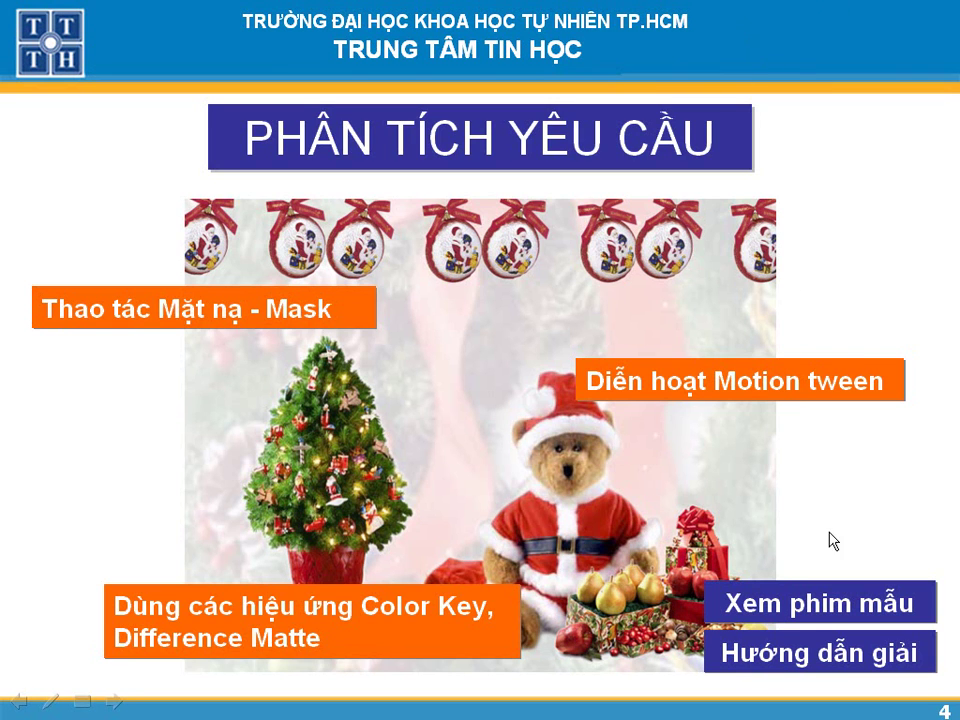
Step: Open the solution guide slide and go through its stages for waterford.jpg, pot.jpg, Bear.jpg, Gifts.jpg and CC Snow
left_click(793, 660)
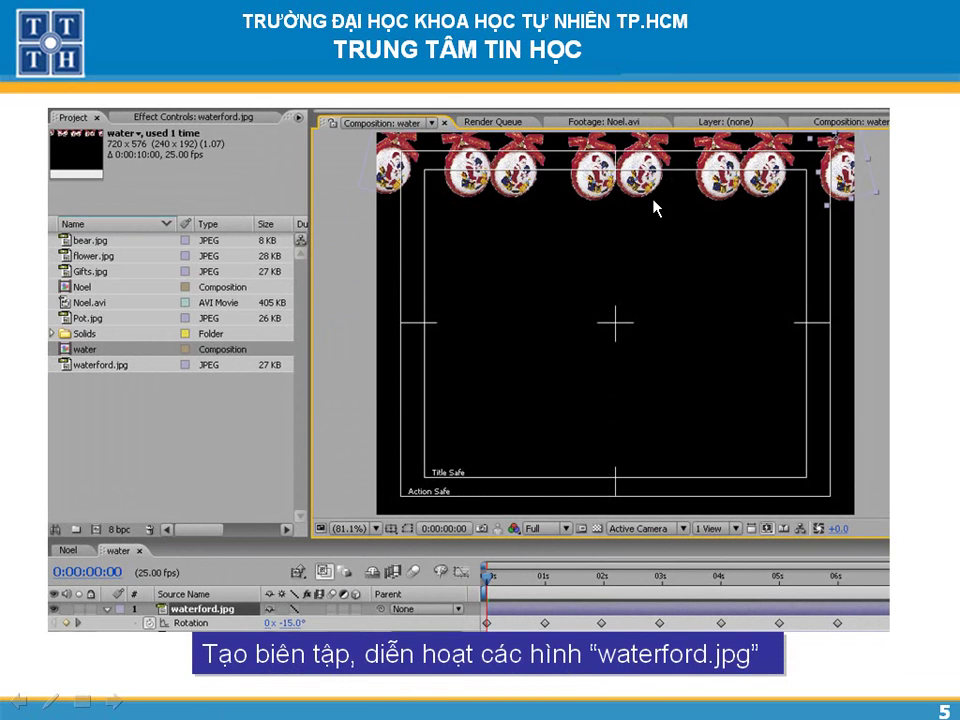
left_click(644, 285)
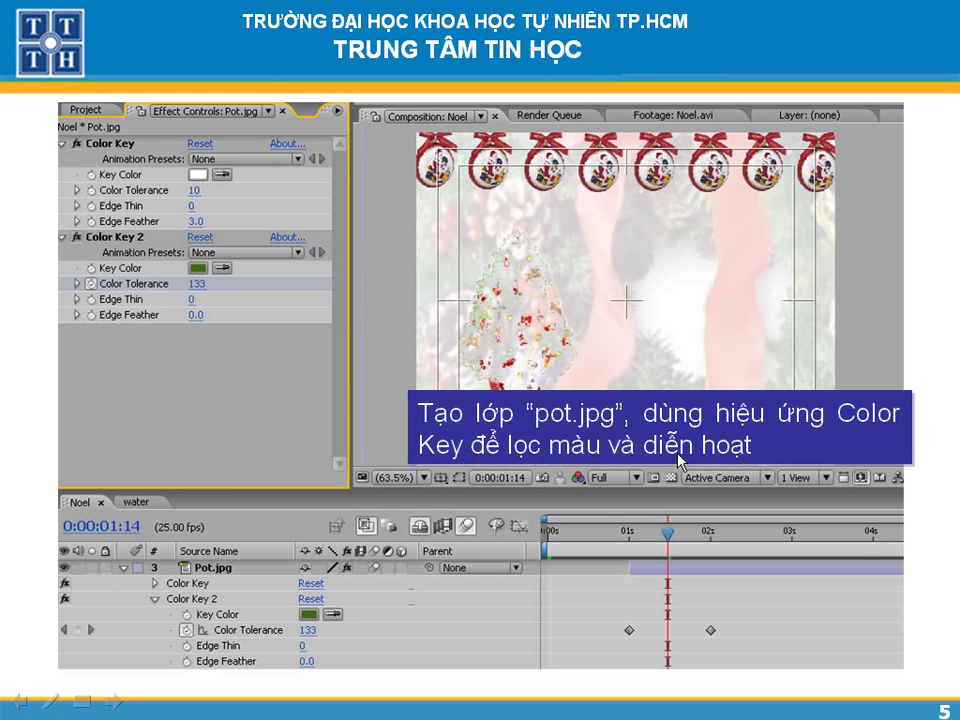
left_click(512, 316)
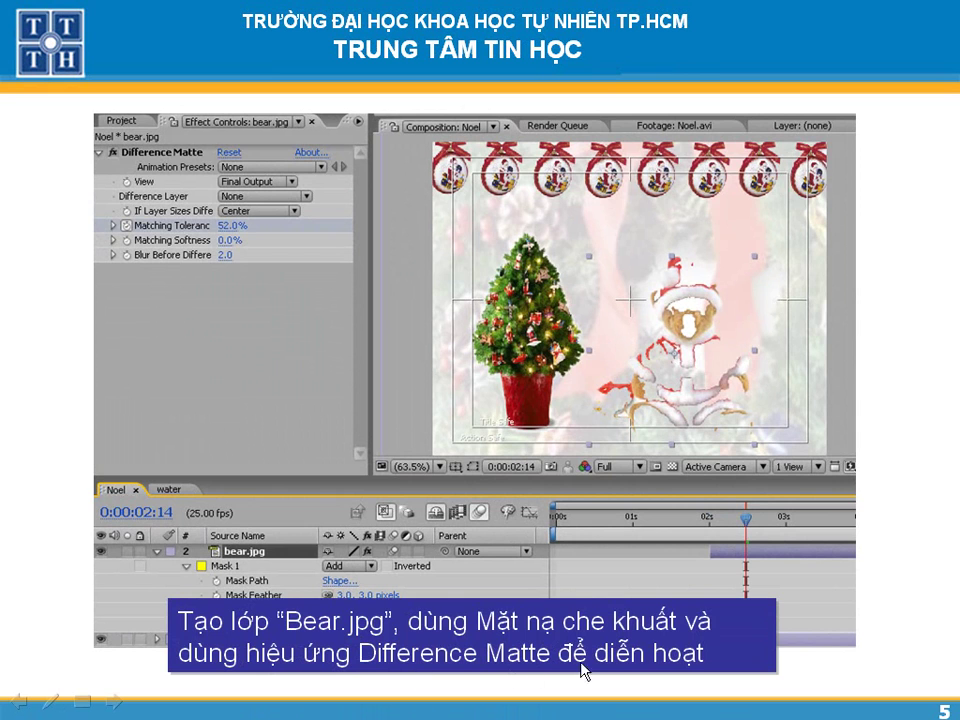
left_click(537, 424)
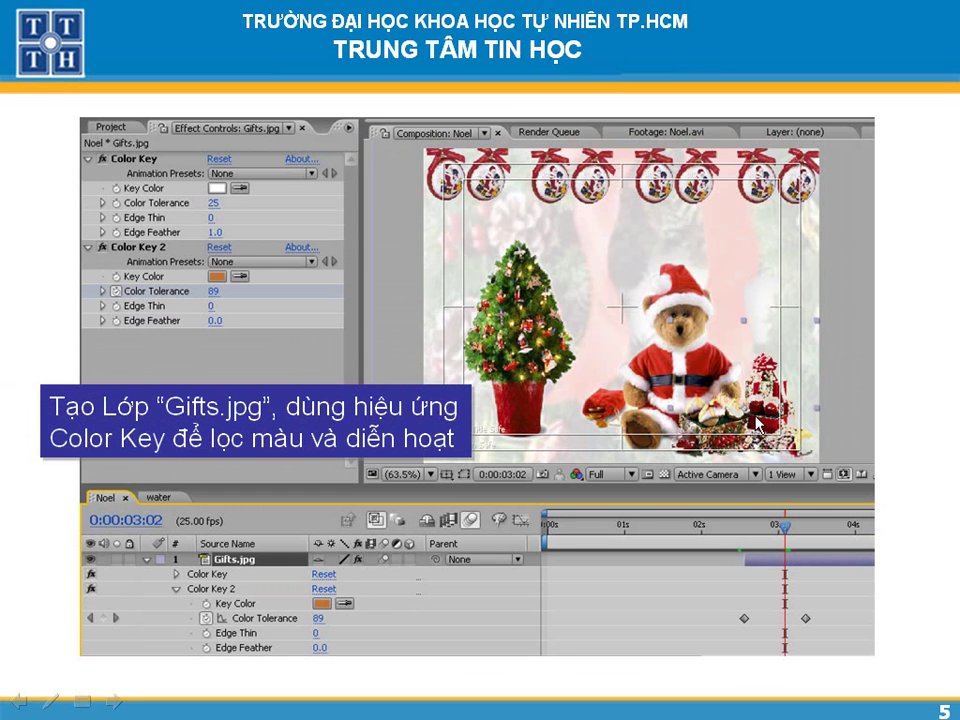
left_click(710, 408)
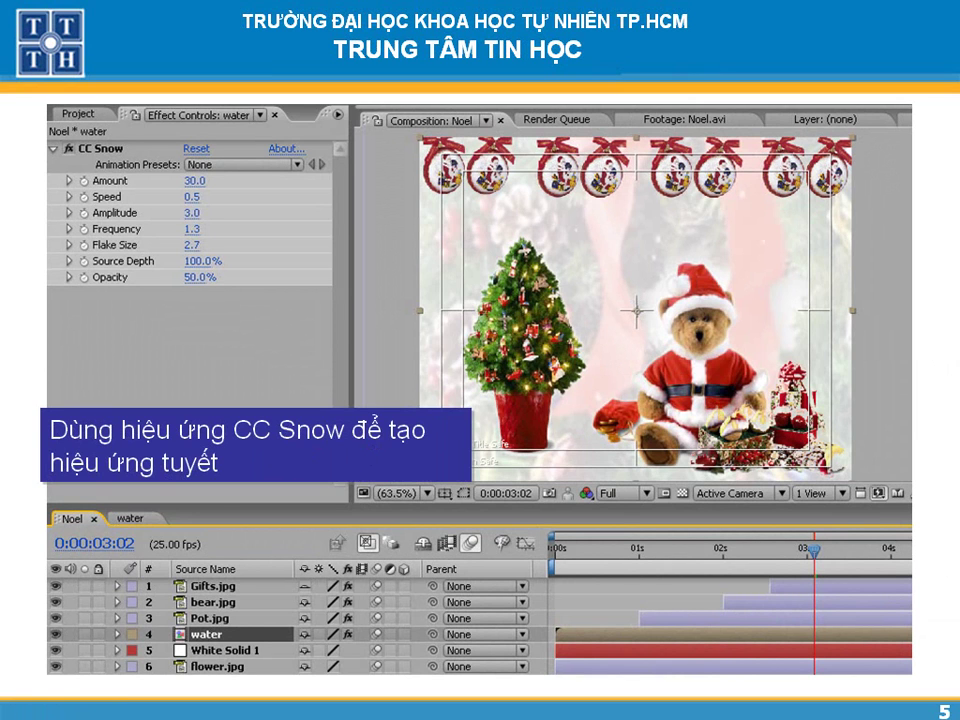
Step: Switch to After Effects and import bear.jpg, flower.jpg, Gifts.jpg, Pot.jpg and waterford.jpg from the Footages folder of 1-Noel
key("alt+Tab")
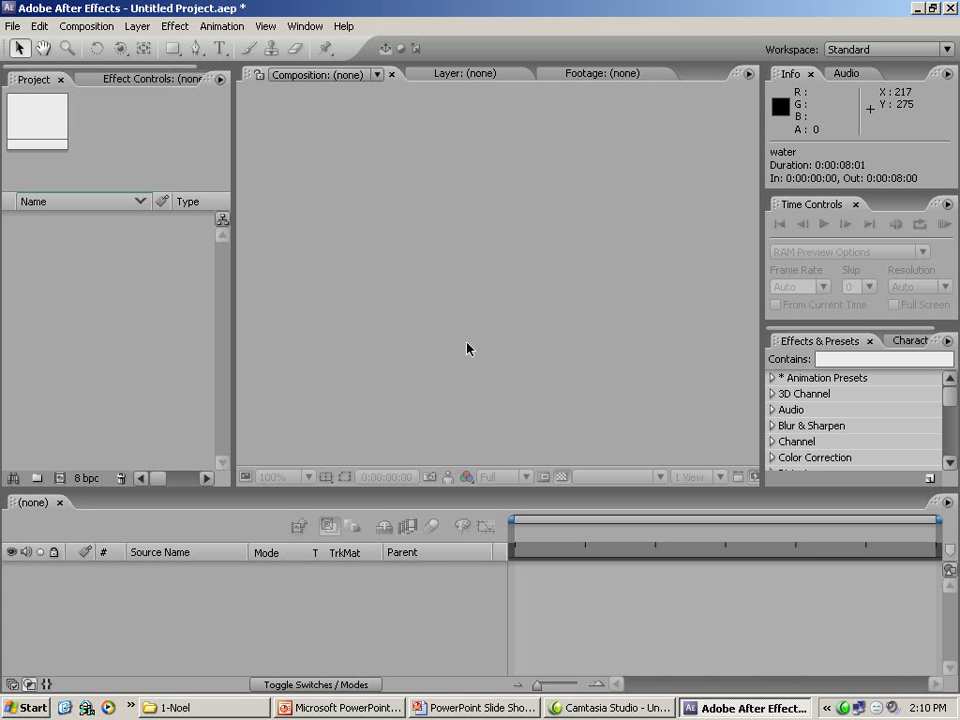
left_click(311, 686)
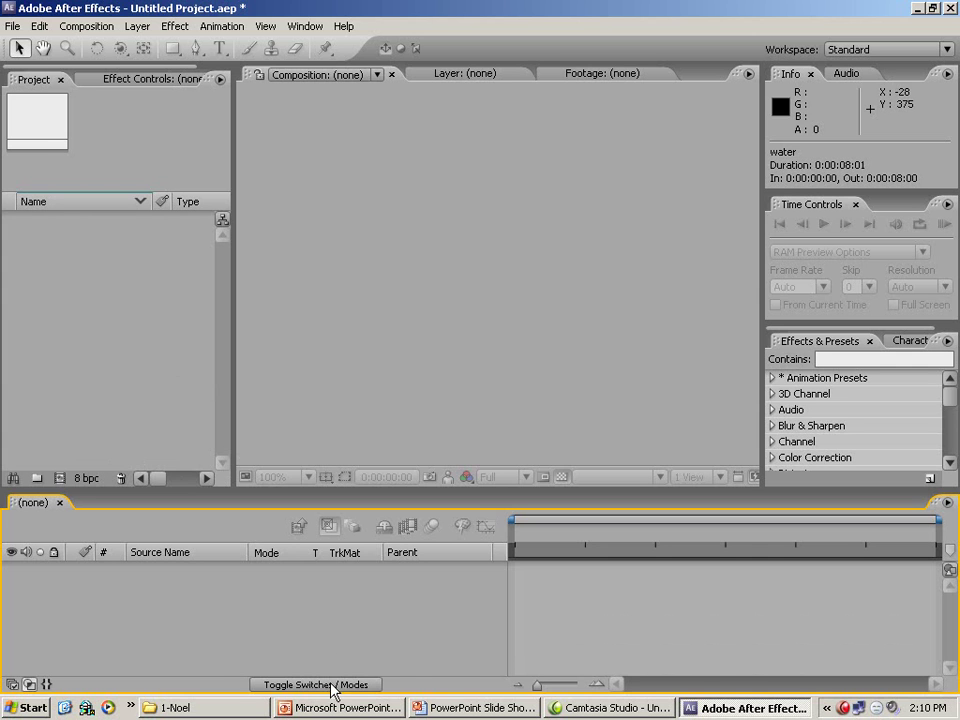
double_click(131, 325)
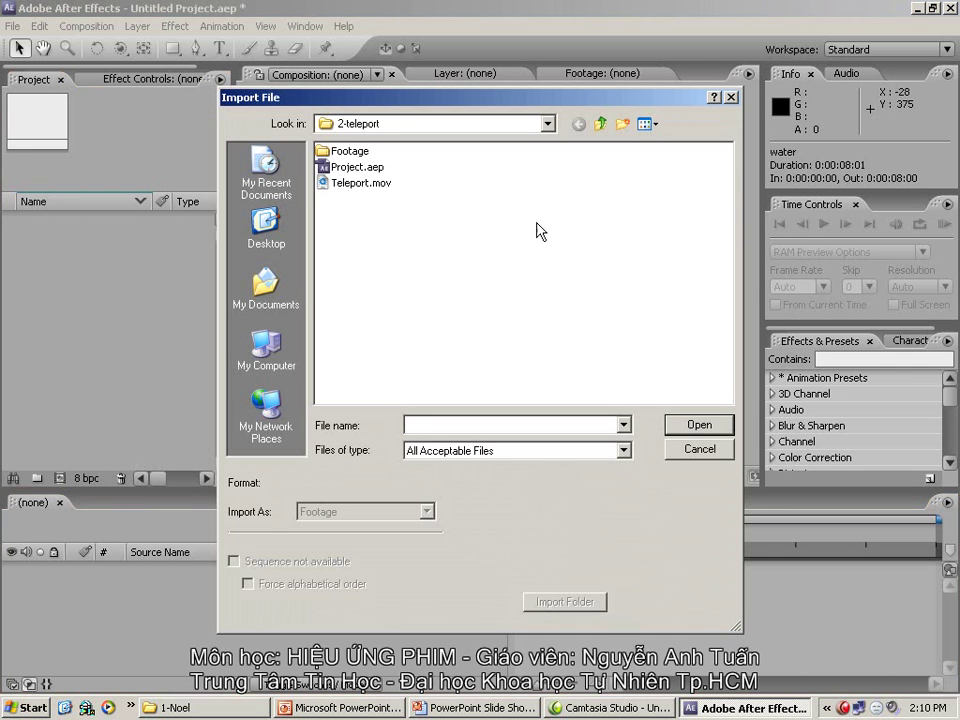
left_click(600, 123)
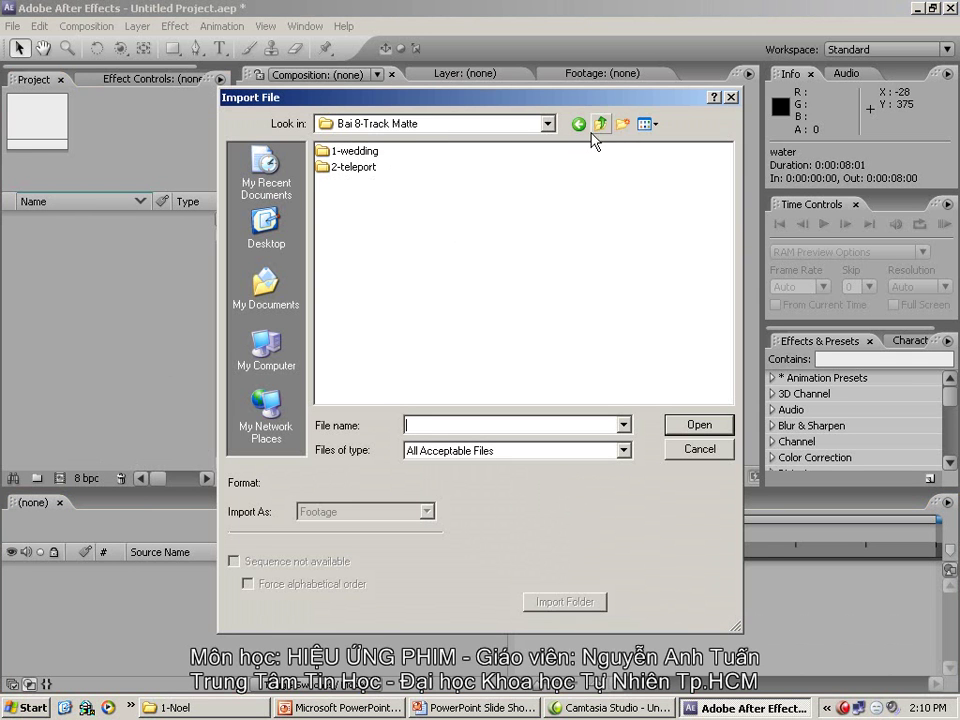
left_click(600, 123)
double_click(362, 277)
left_click(344, 150)
double_click(344, 150)
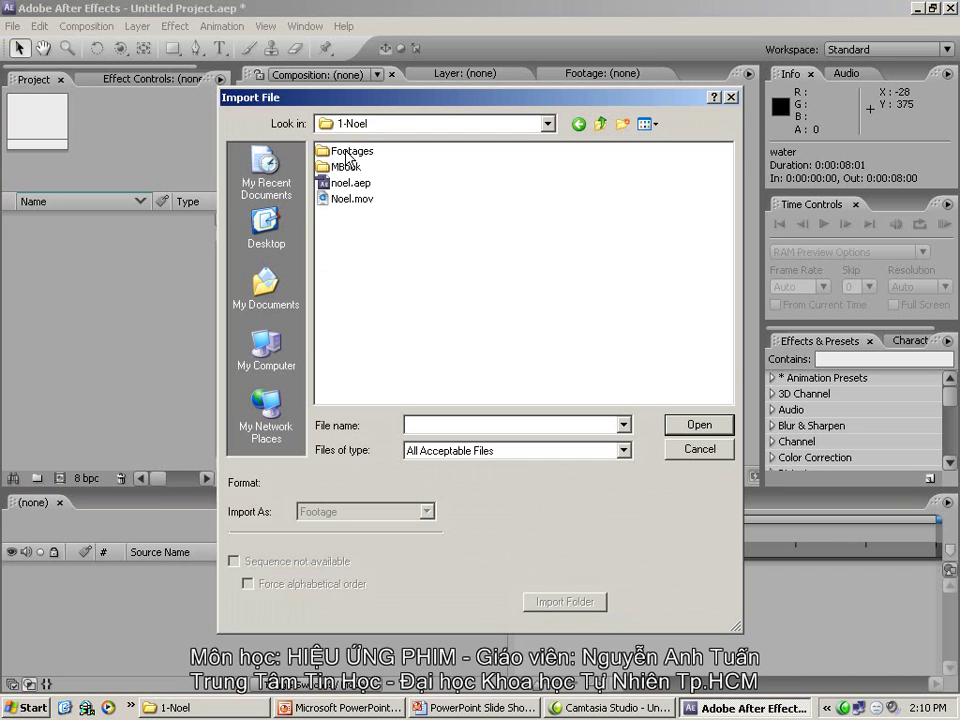
double_click(340, 150)
key("ctrl+a")
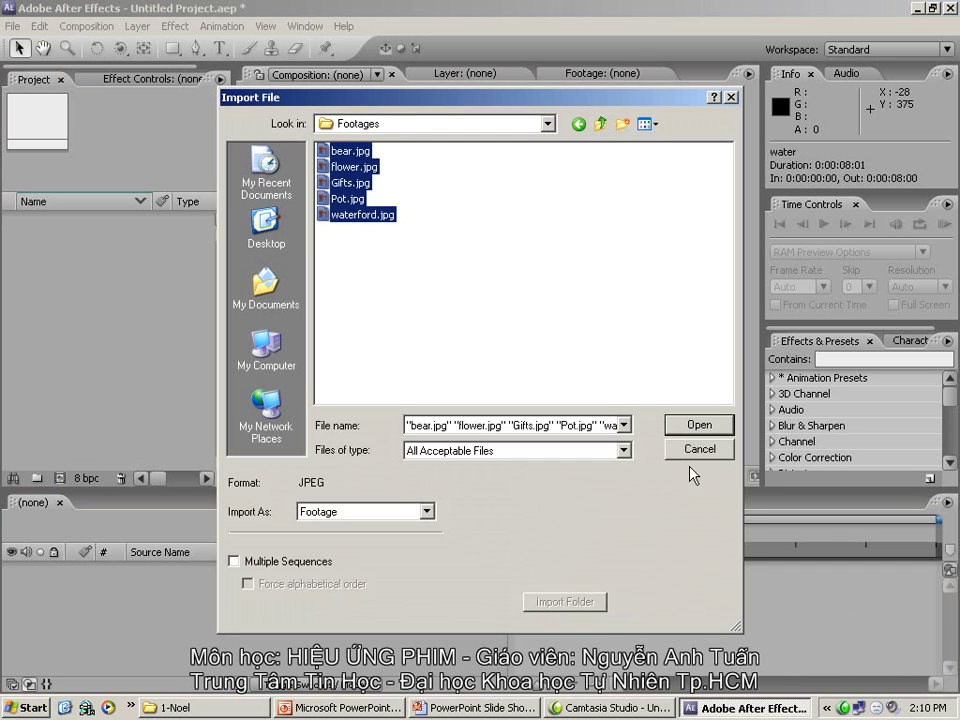
left_click(694, 424)
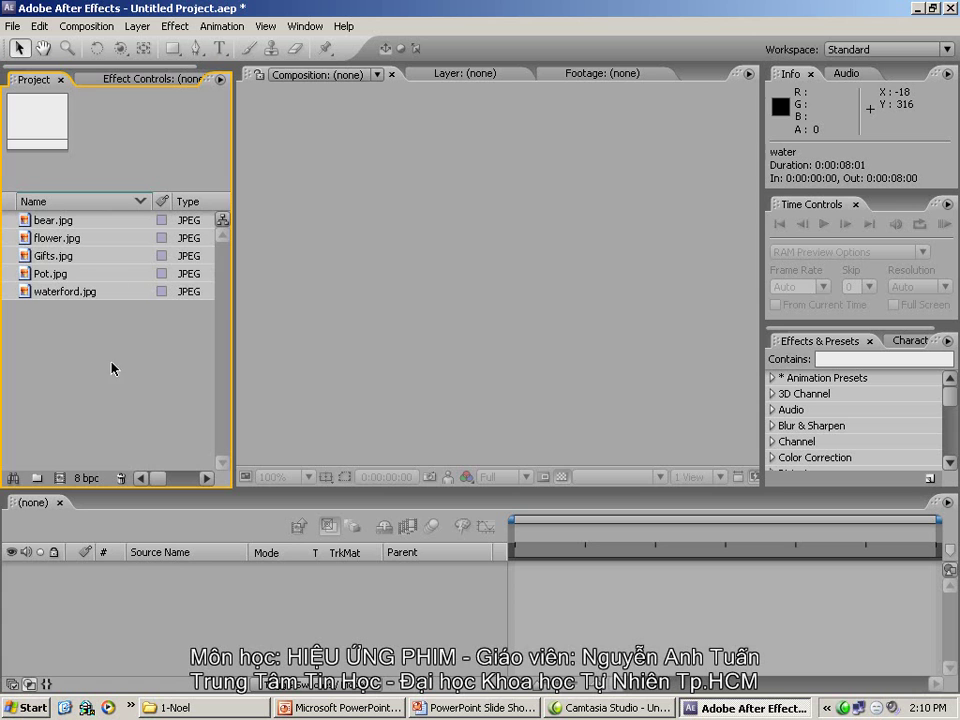
Step: Create a new composition with the PAL D1/DV preset and a duration of 10 seconds
left_click(60, 255)
left_click(59, 478)
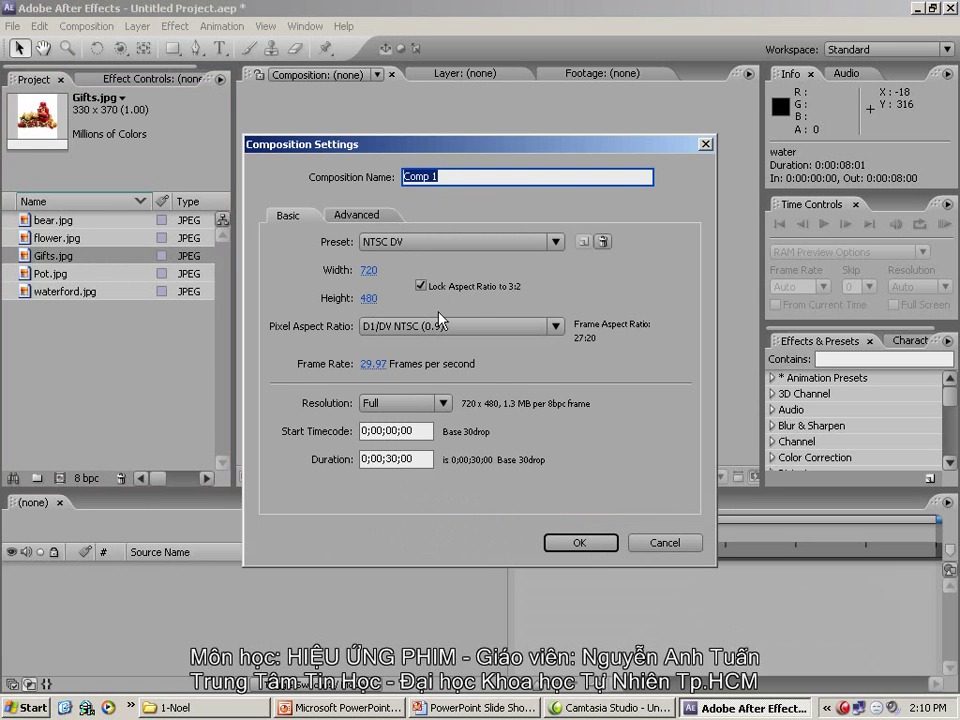
left_click(488, 241)
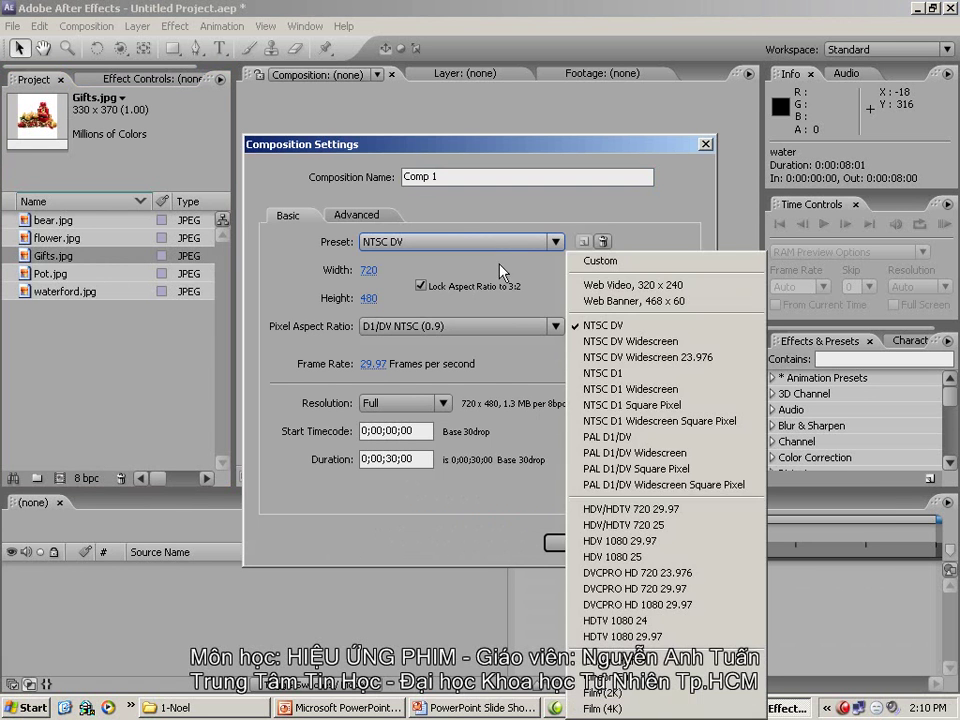
left_click(605, 440)
left_click(391, 459)
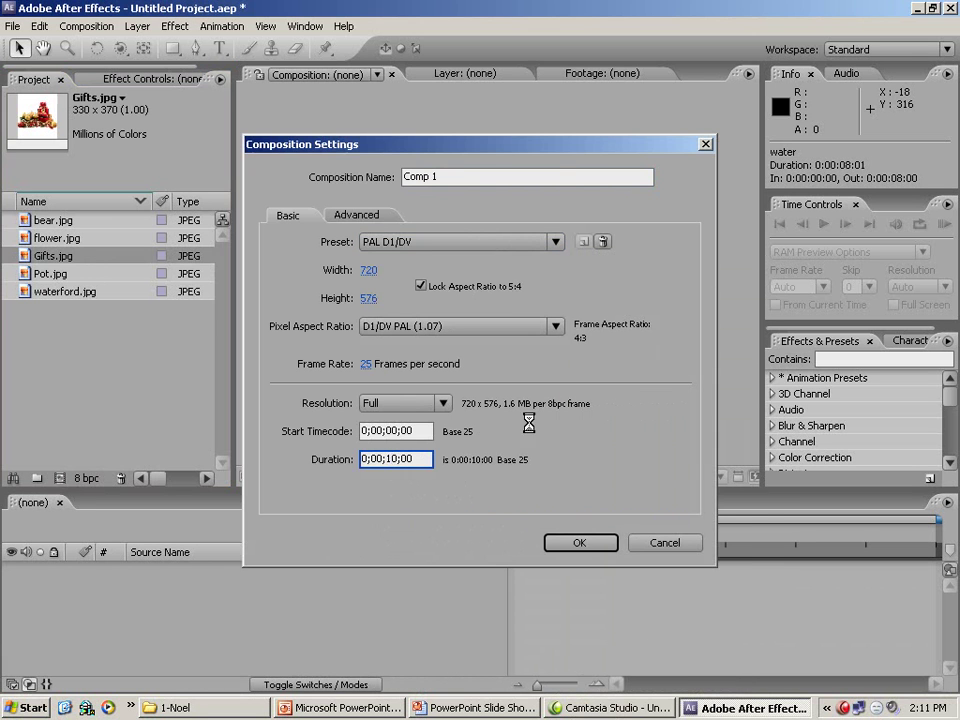
key("Return")
left_click(562, 477)
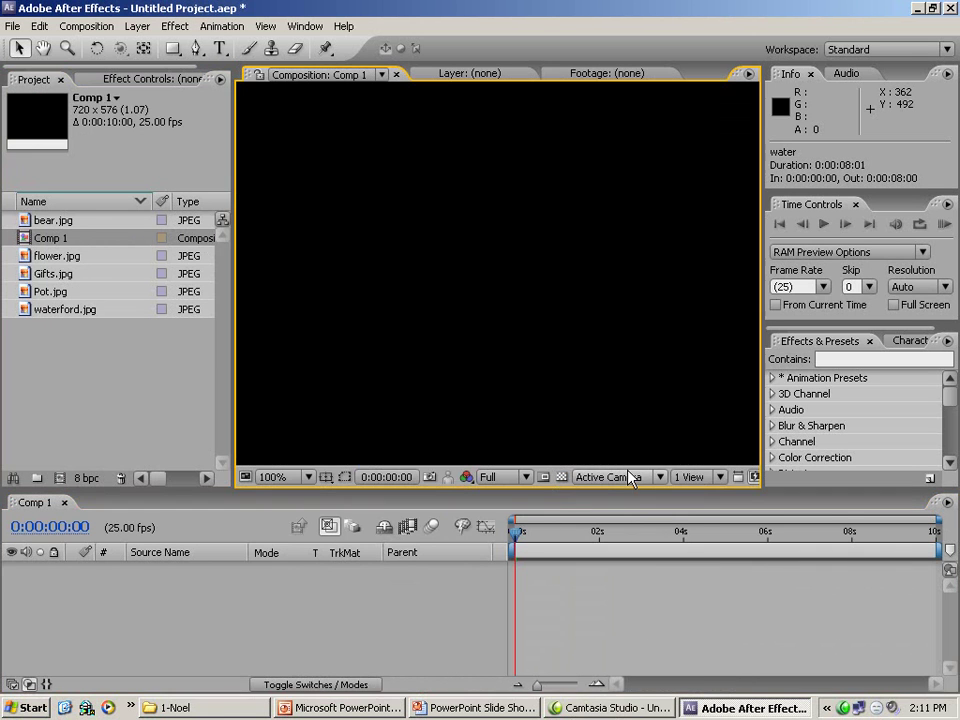
Step: Import the sample movie Noel.mov from the 1-Noel folder into the project
double_click(13, 416)
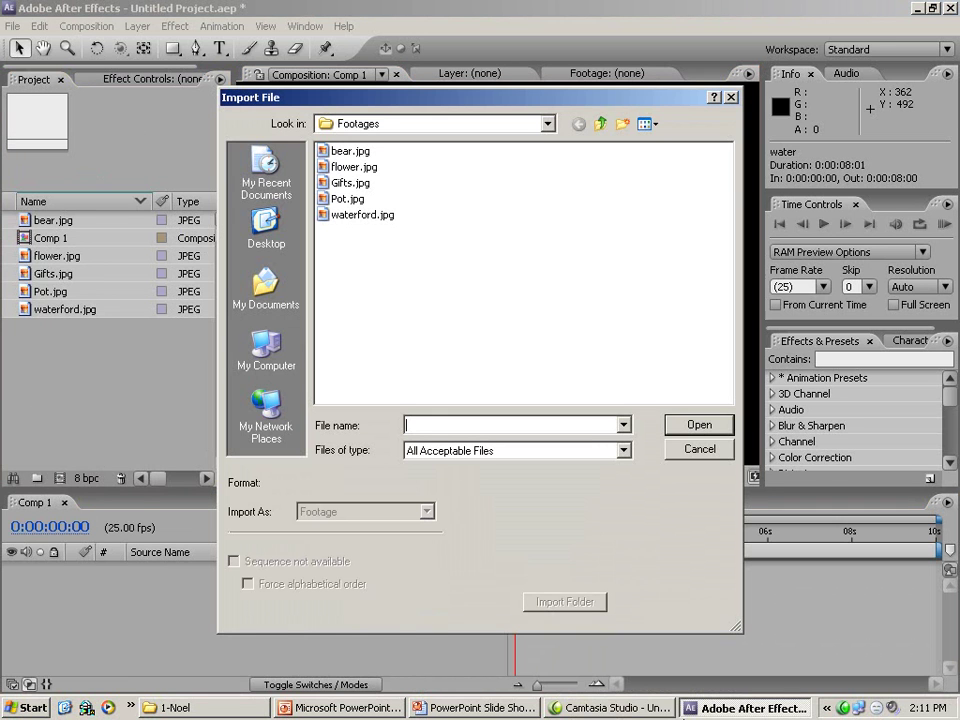
left_click(597, 127)
double_click(345, 195)
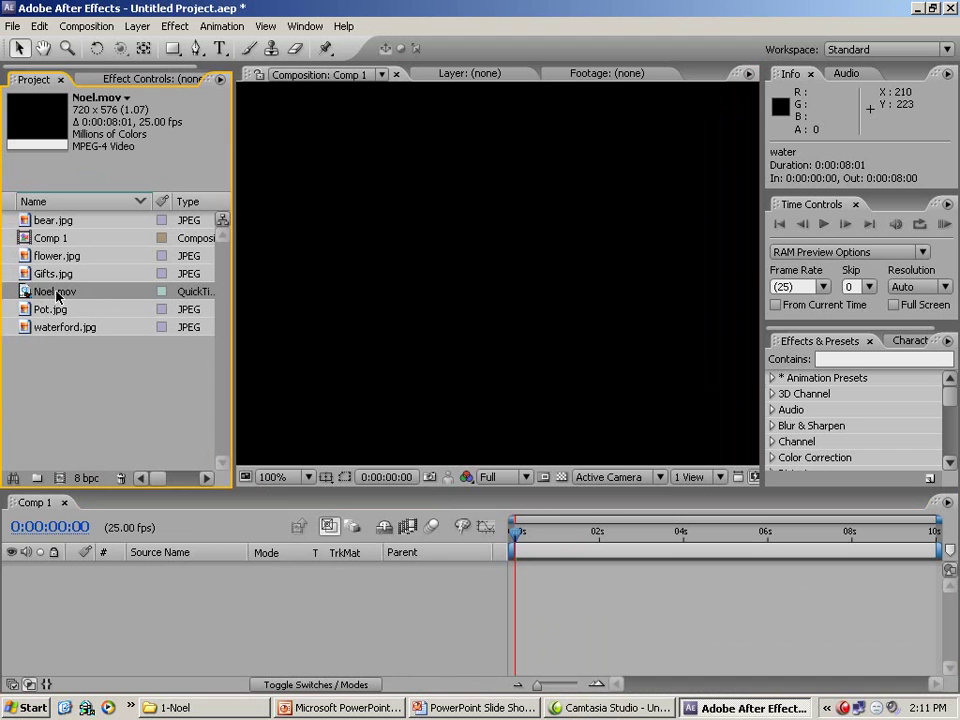
Step: Open Noel.mov in the footage viewer, fit it to the view and scrub through to examine how its elements appear
double_click(57, 296)
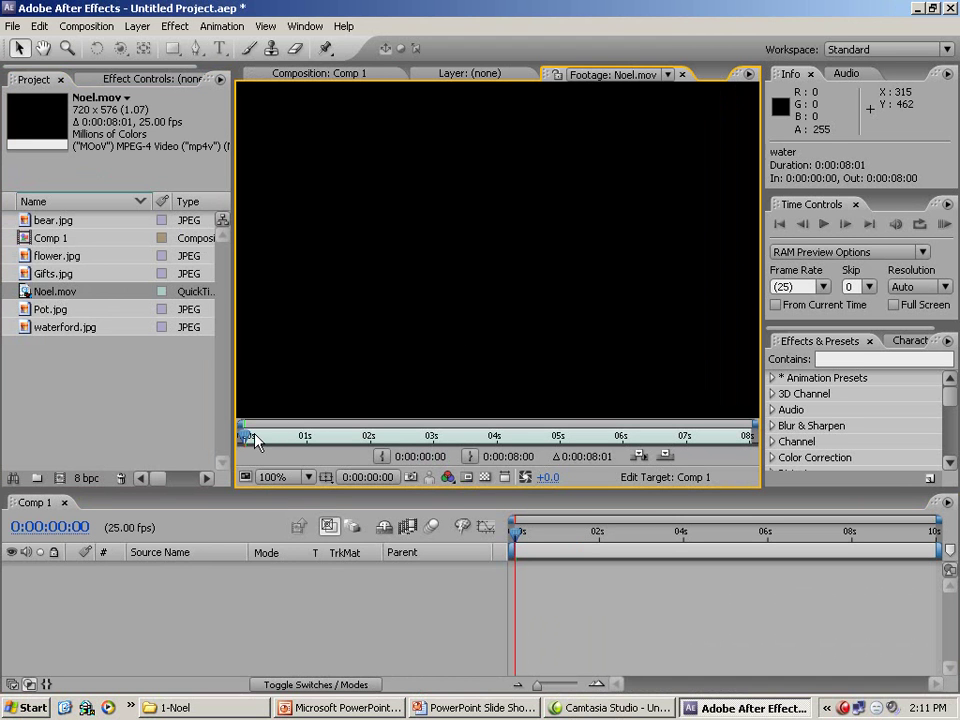
left_click_drag(243, 440, 346, 436)
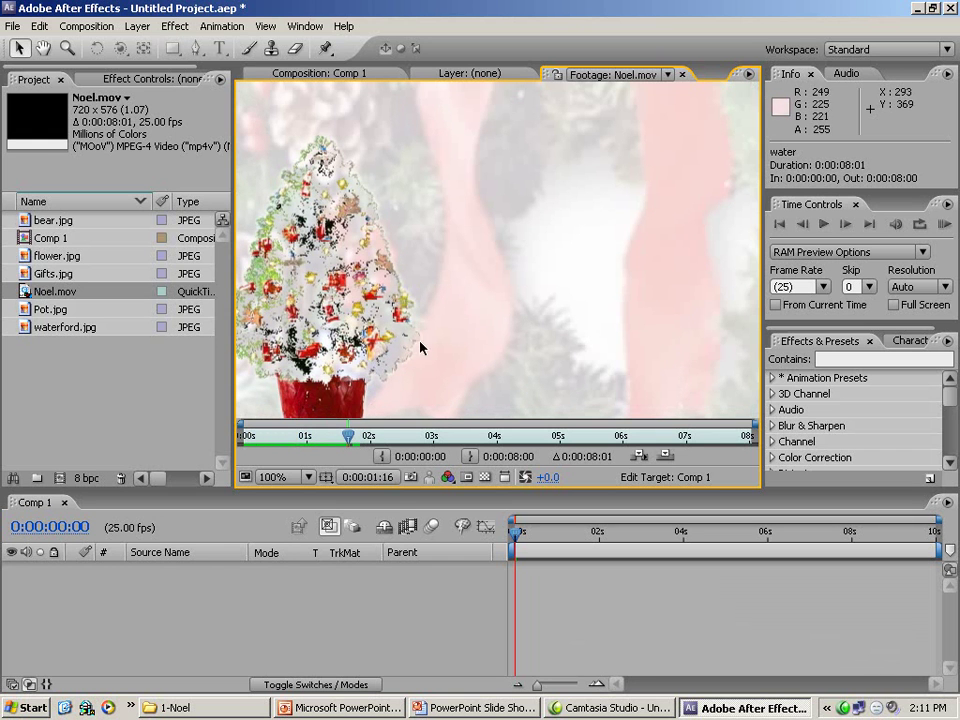
left_click(283, 477)
left_click(279, 208)
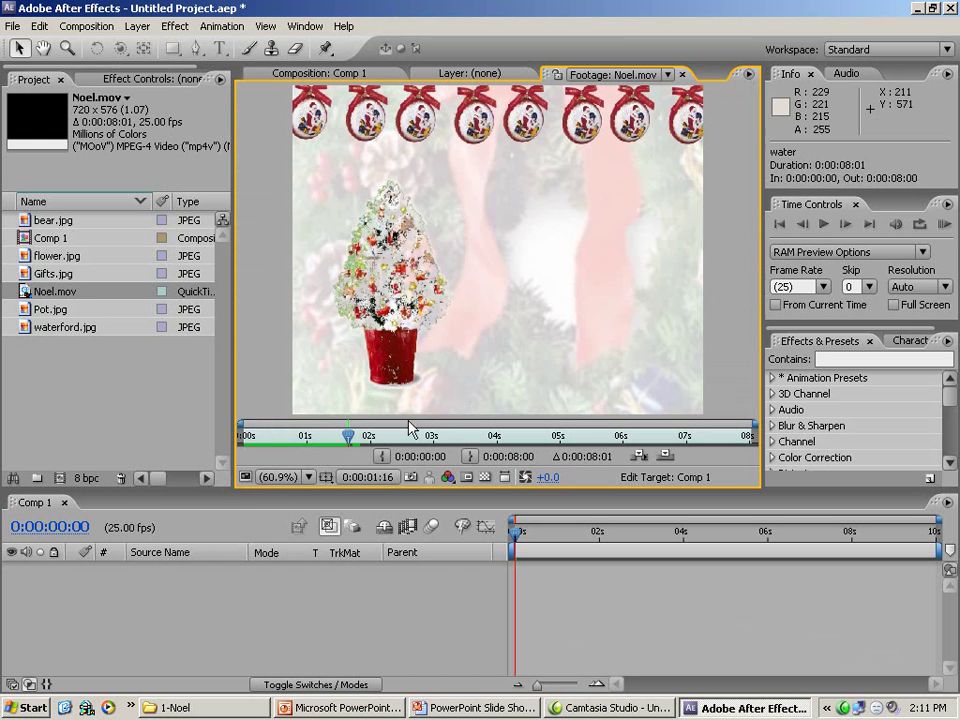
mouse_move(358, 447)
left_mouse_down()
mouse_move(302, 443)
mouse_move(349, 440)
left_mouse_up()
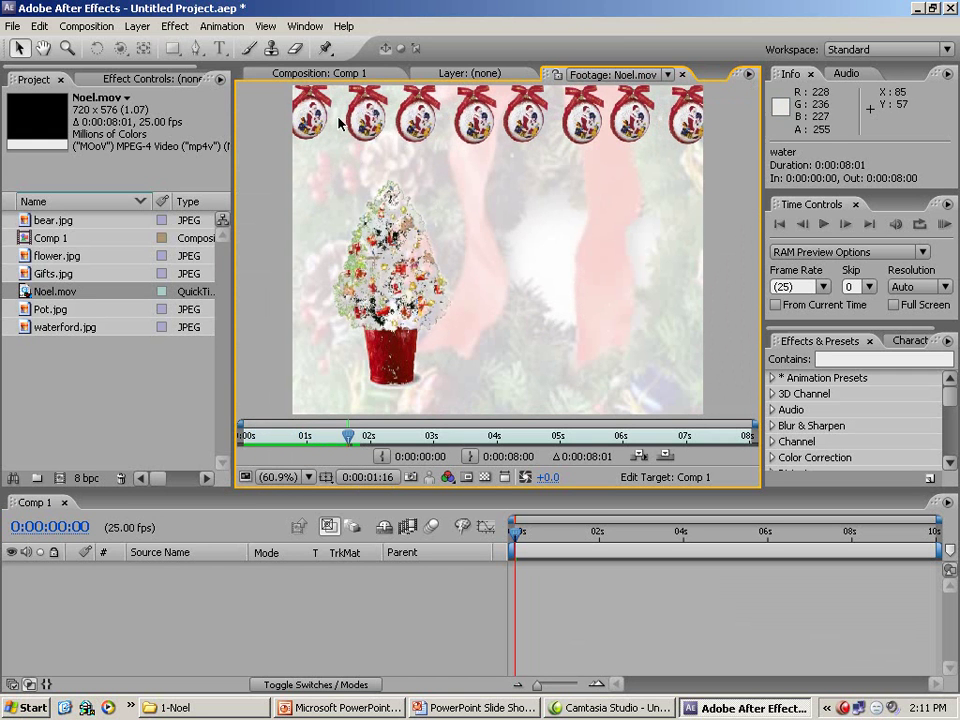
left_click_drag(352, 445, 547, 443)
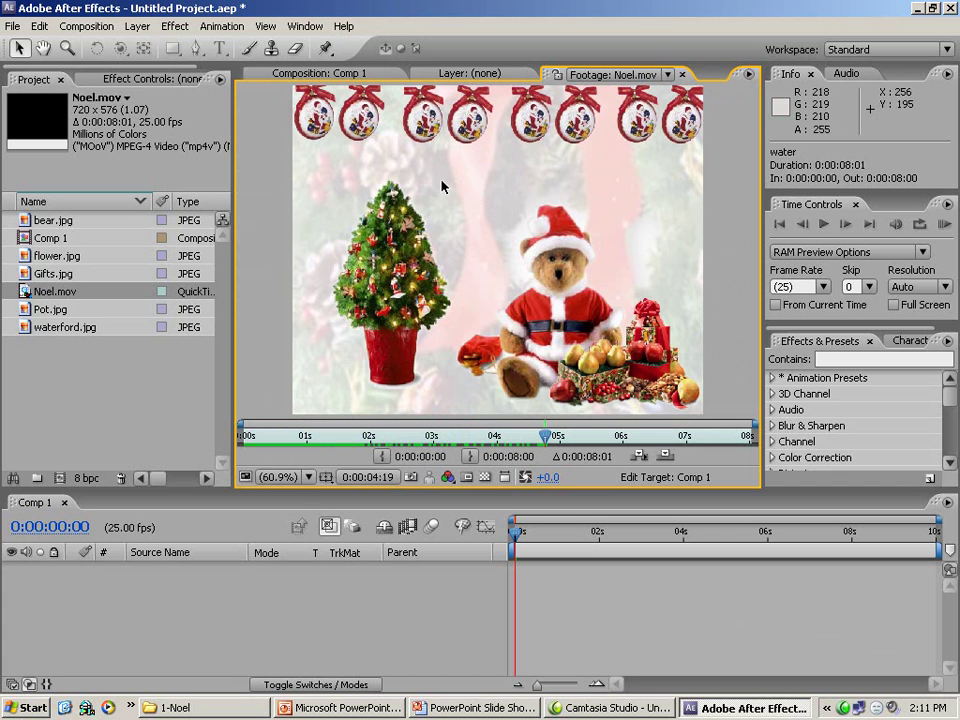
left_click_drag(546, 438, 476, 440)
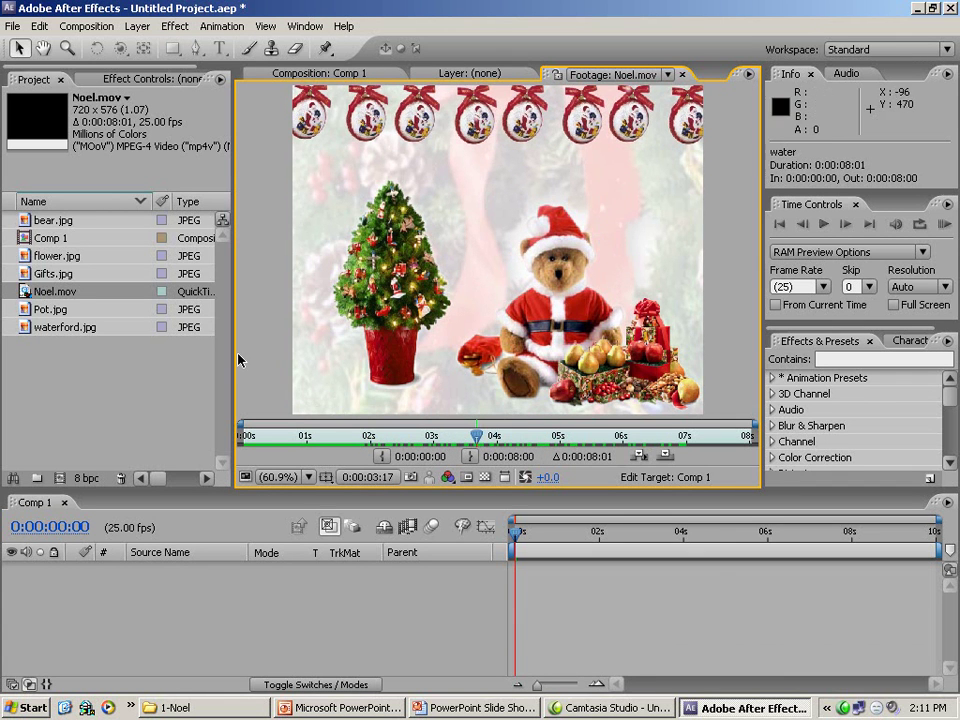
Step: Add flower.jpg to Comp 1, scale it to 231% and reposition it to 340, 370 so it fills the frame
left_click(58, 257)
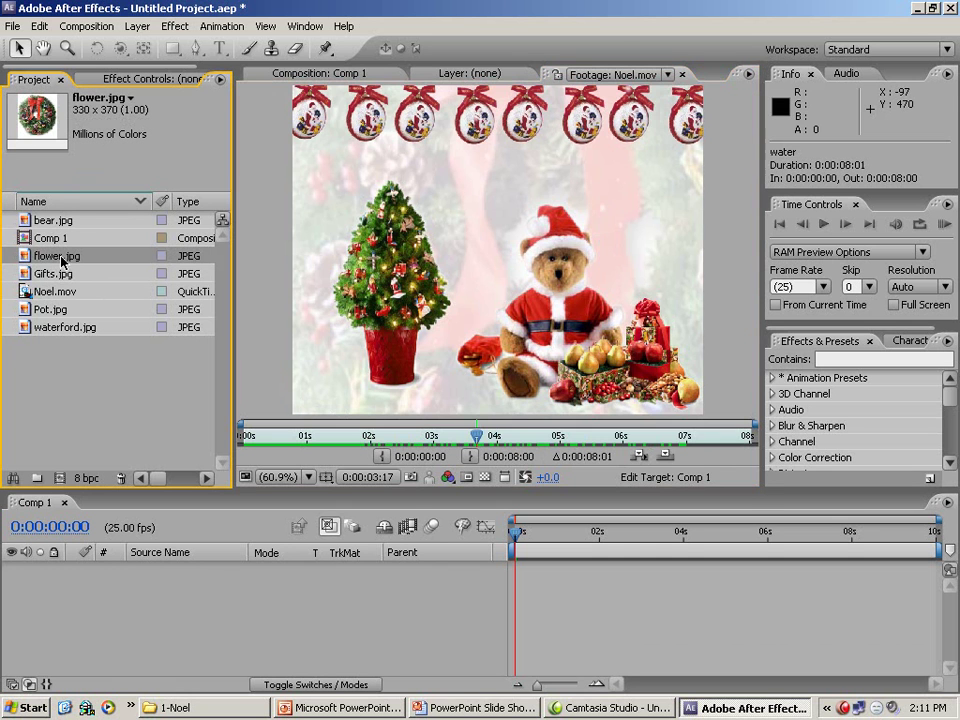
left_click_drag(38, 265, 133, 597)
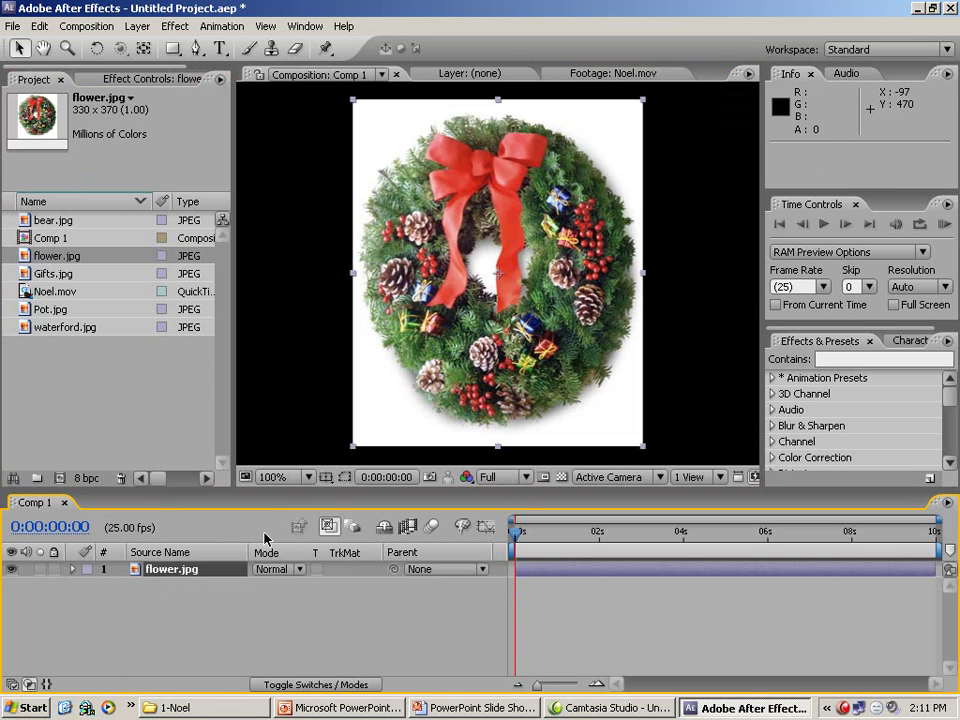
key("s")
left_click_drag(318, 586, 446, 597)
left_click_drag(585, 285, 566, 361)
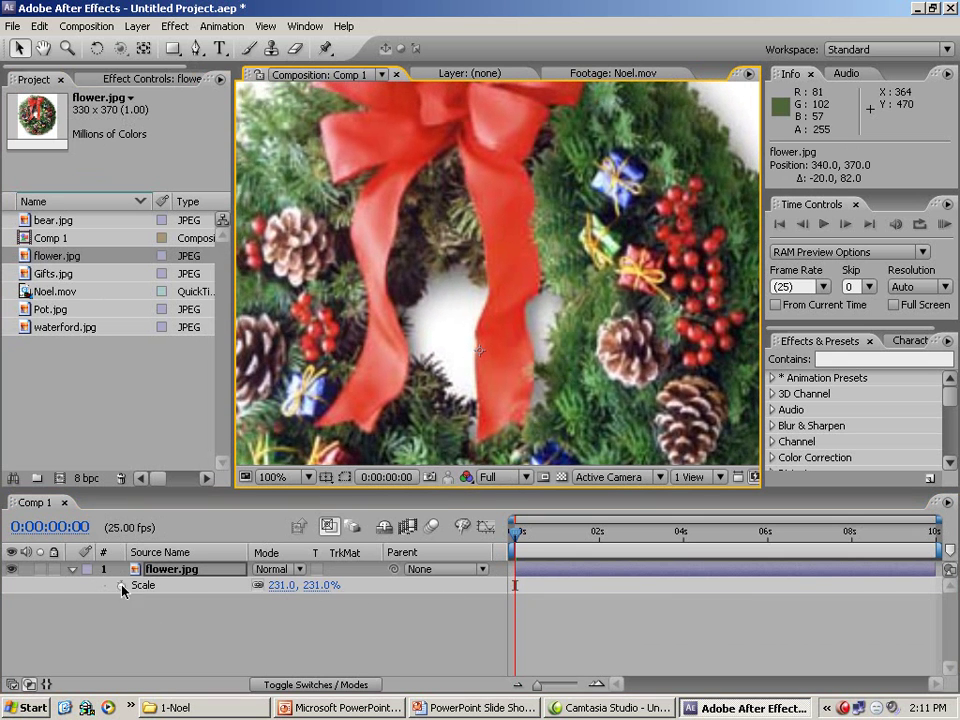
left_click(71, 569)
Step: Add a white 720 x 576 solid layer above flower.jpg in Comp 1
right_click(306, 613)
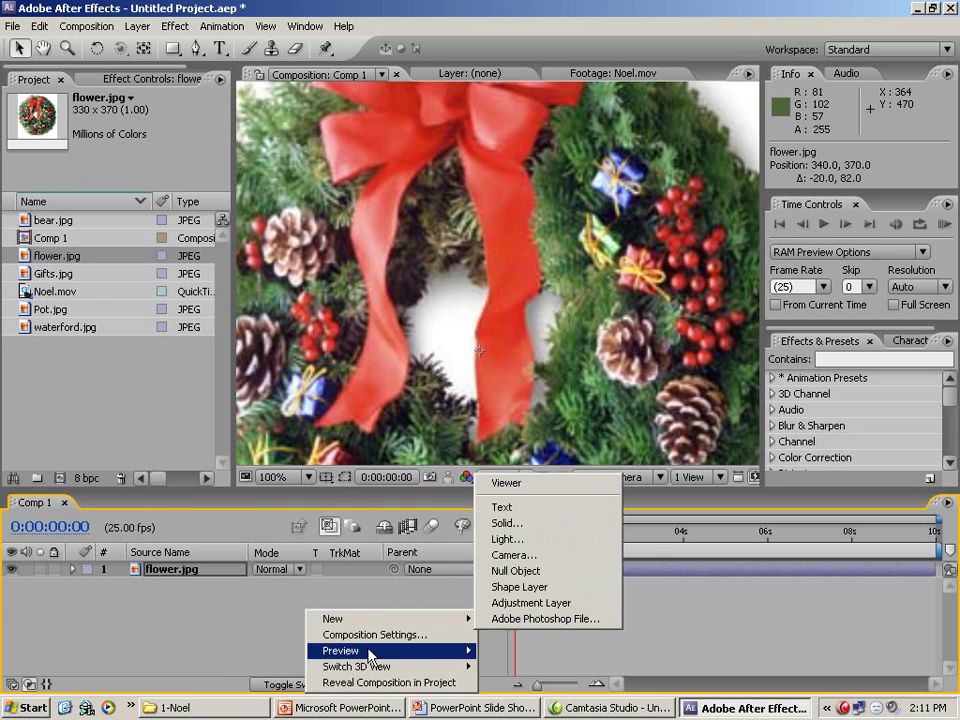
mouse_move(366, 621)
left_click(548, 523)
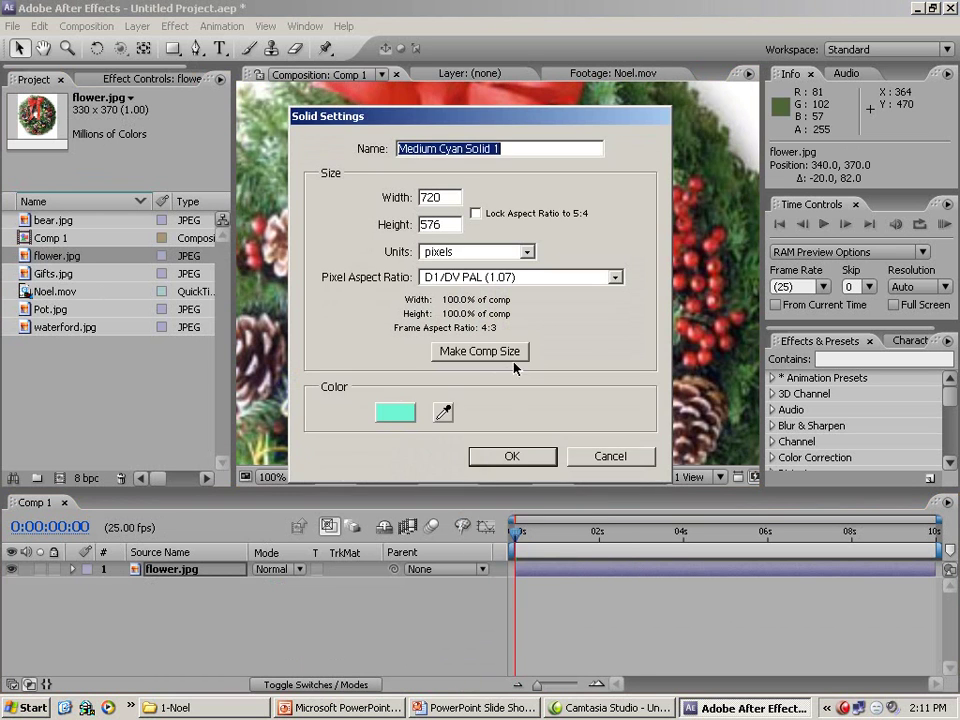
left_click(387, 418)
left_click(277, 400)
left_click(686, 401)
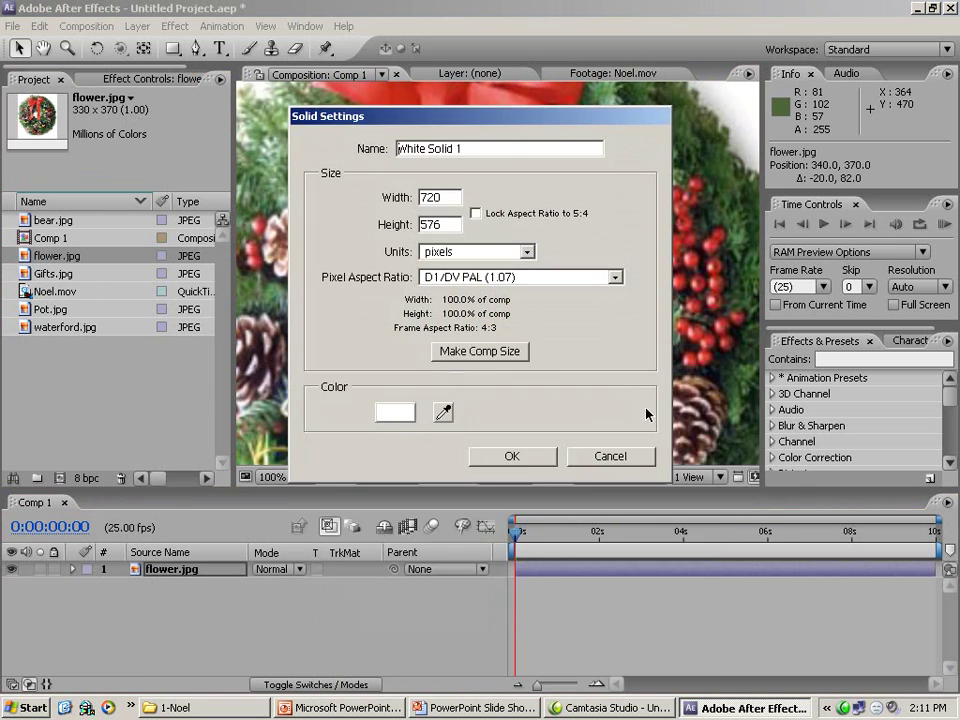
left_click(512, 457)
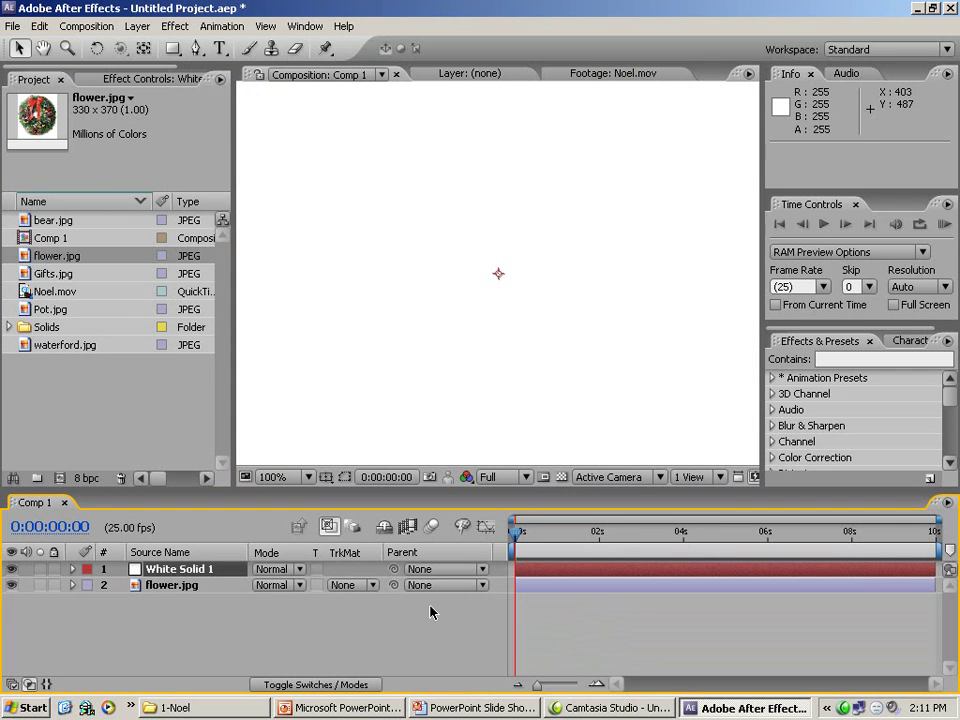
Step: Lower the white solid's opacity to 72% in Comp 1 and compare the faded background with Noel.mov
key("s")
left_click_drag(320, 585, 237, 584)
key("ctrl+z")
key("t")
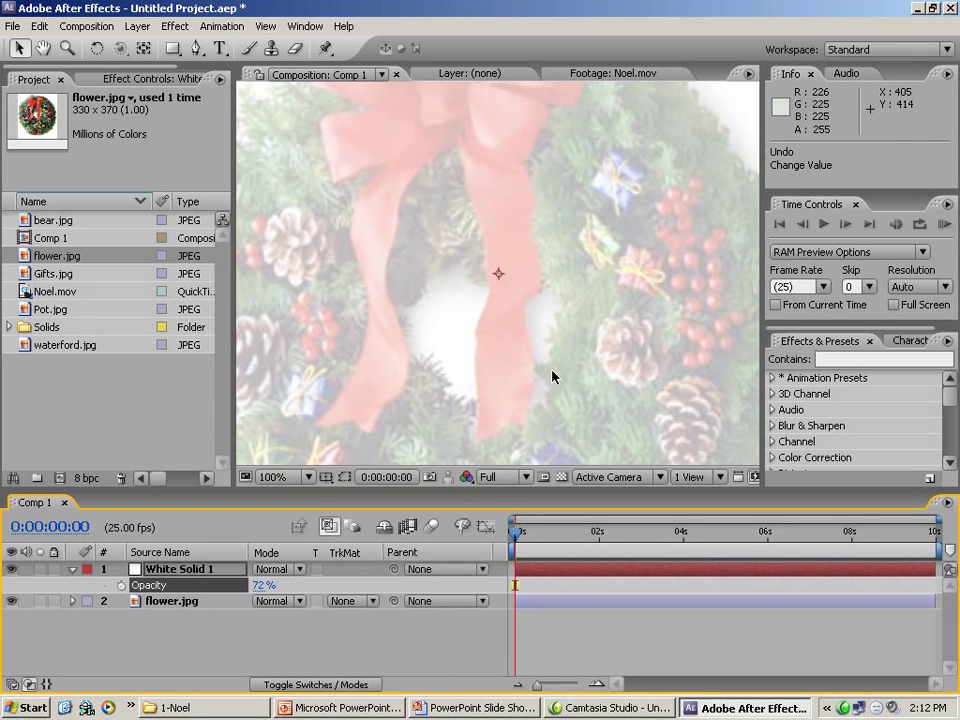
left_click(565, 74)
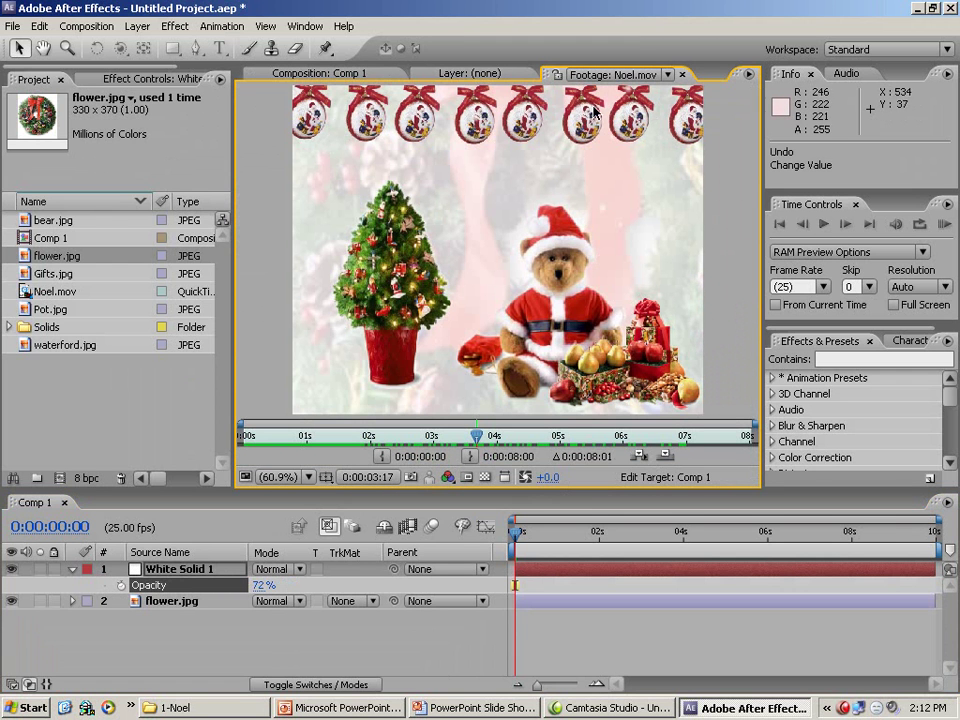
left_click(368, 79)
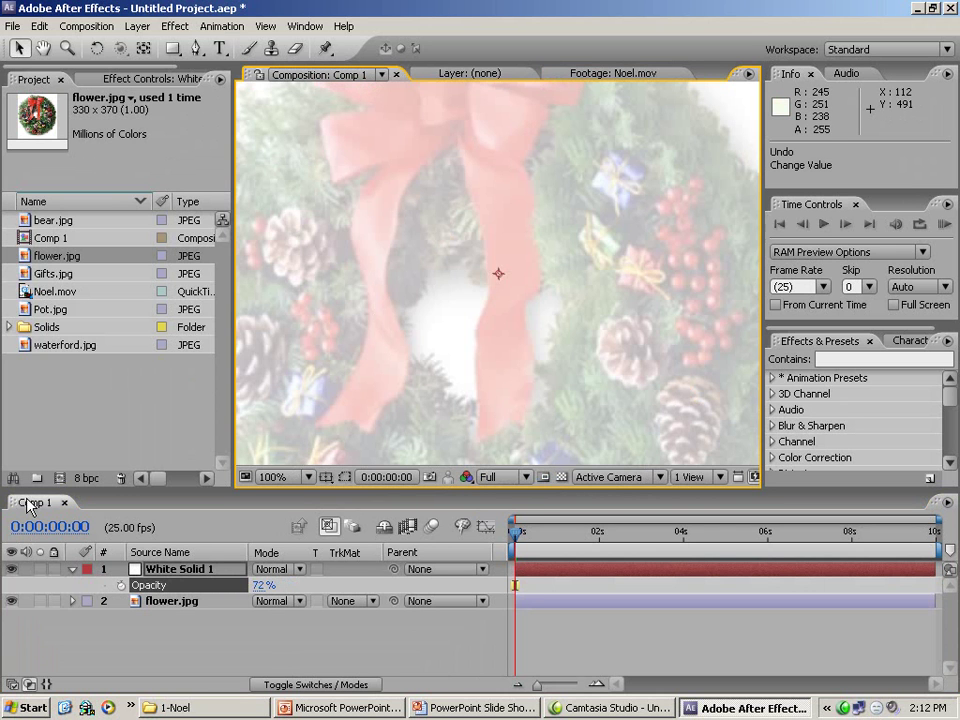
Step: Create a 10-second PAL D1/DV composition named xoay and add waterford.jpg to it
left_click(58, 480)
type("xo")
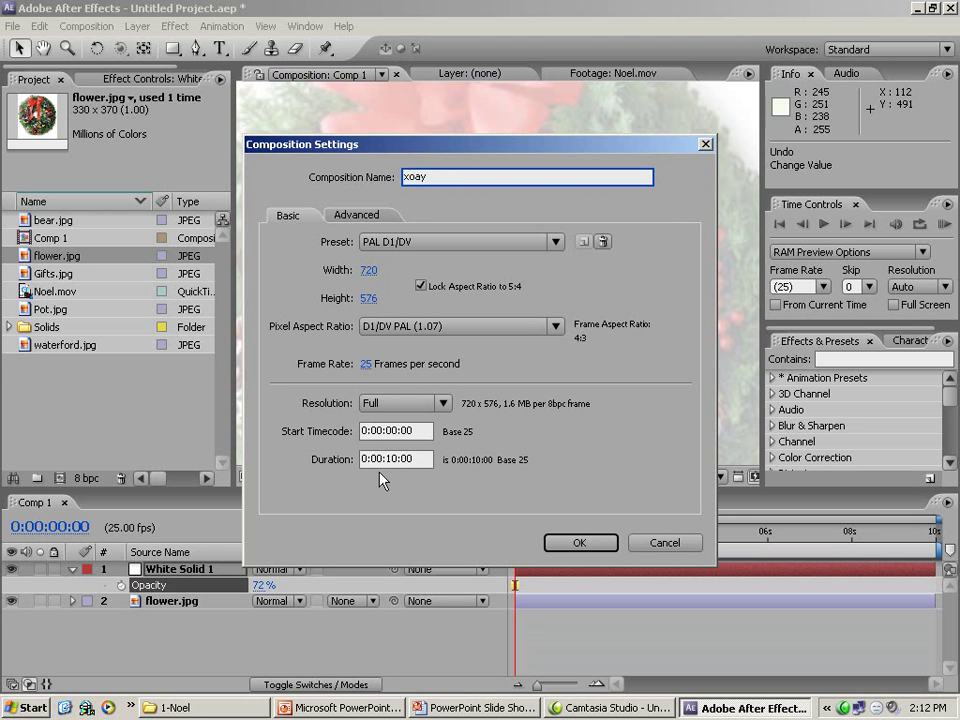
type("ay")
left_click(583, 540)
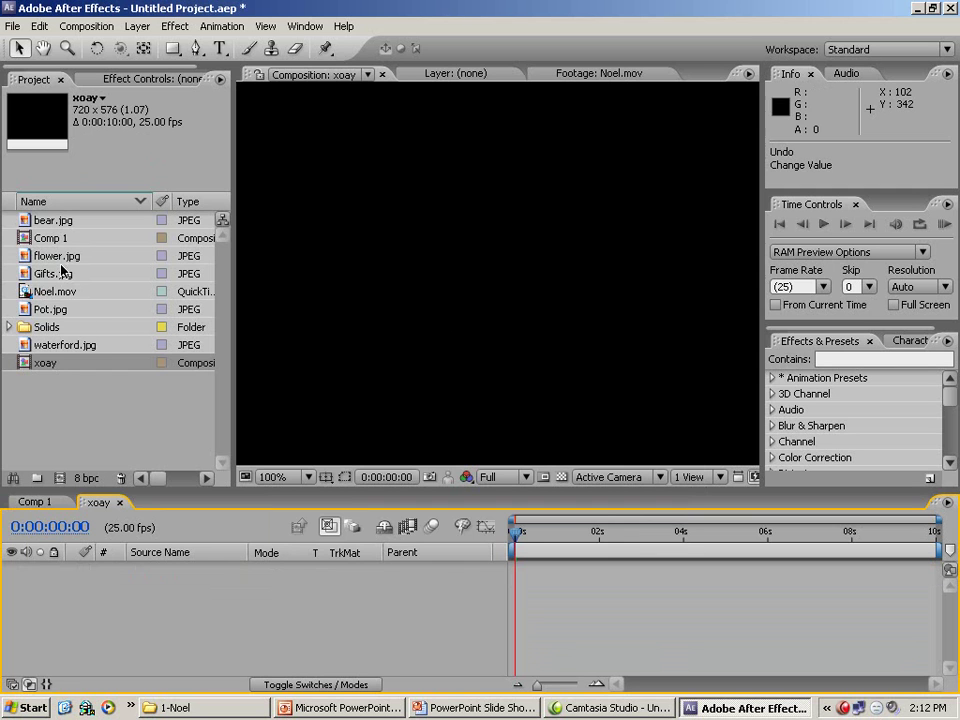
left_click(58, 345)
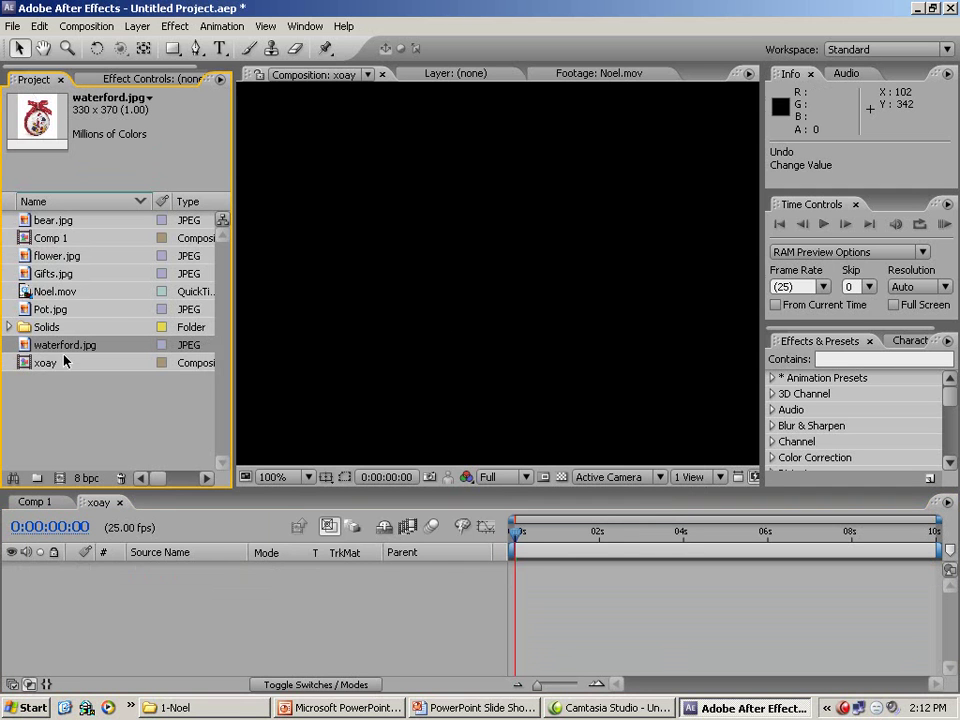
left_click_drag(47, 347, 137, 596)
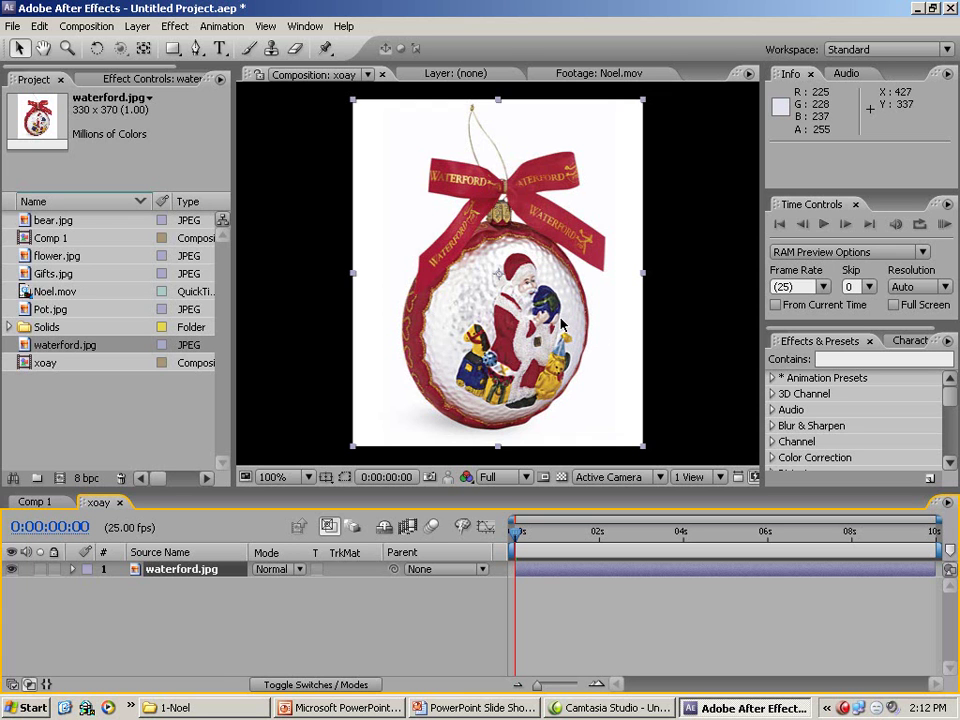
Step: Start a Pen mask on waterford.jpg, tracing up the ornament's outer left edge toward the ribbon
key("period")
key("period")
key("h")
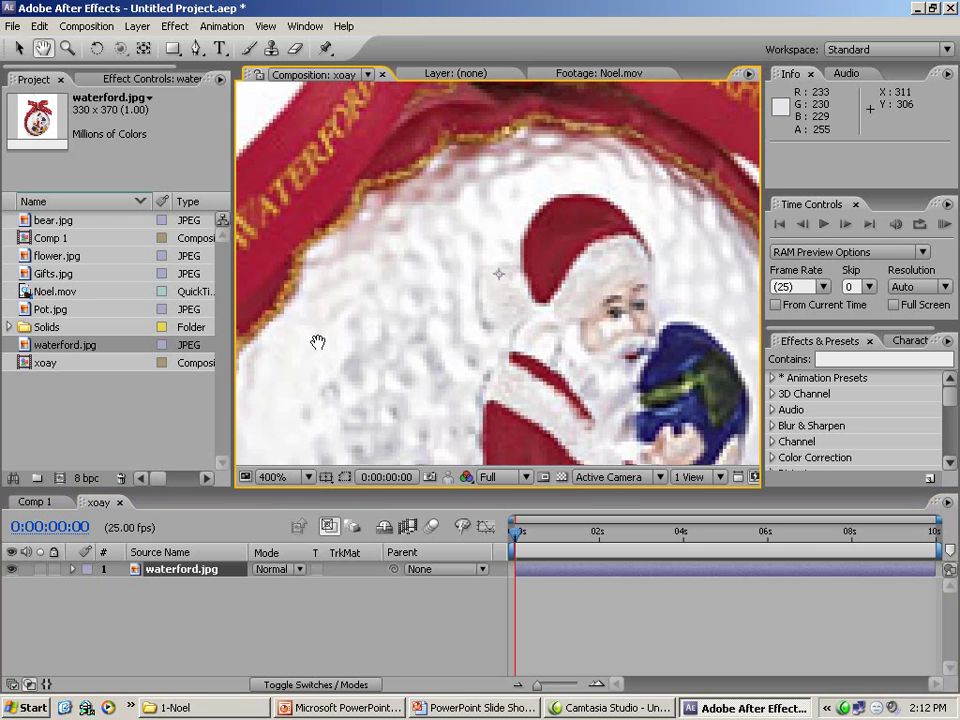
left_click_drag(343, 339, 634, 187)
left_click_drag(521, 310, 418, 161)
key("v")
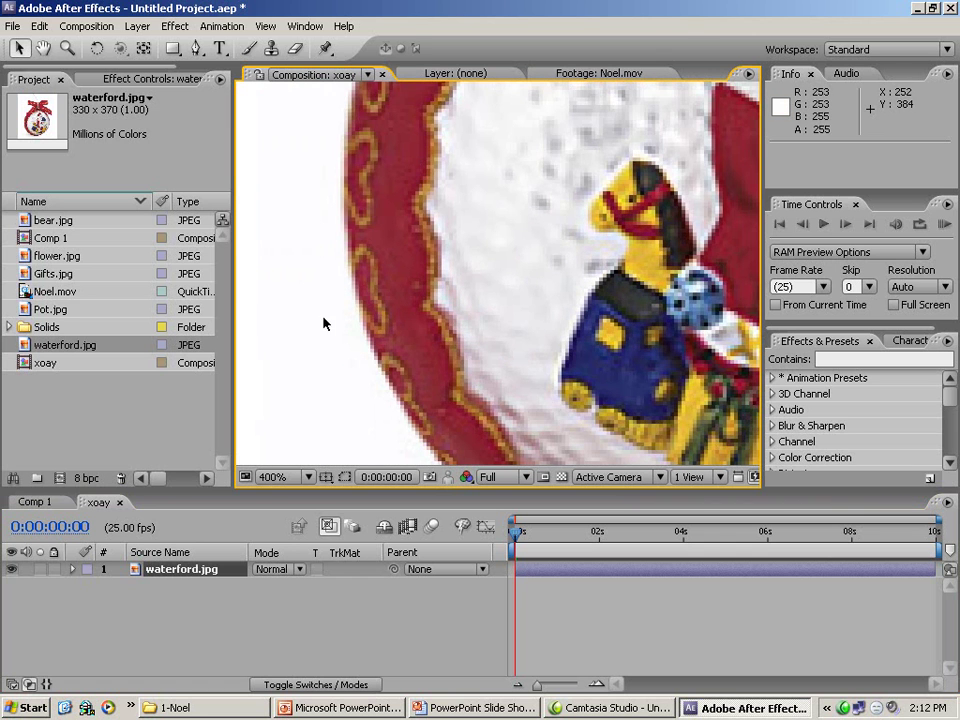
left_click(199, 49)
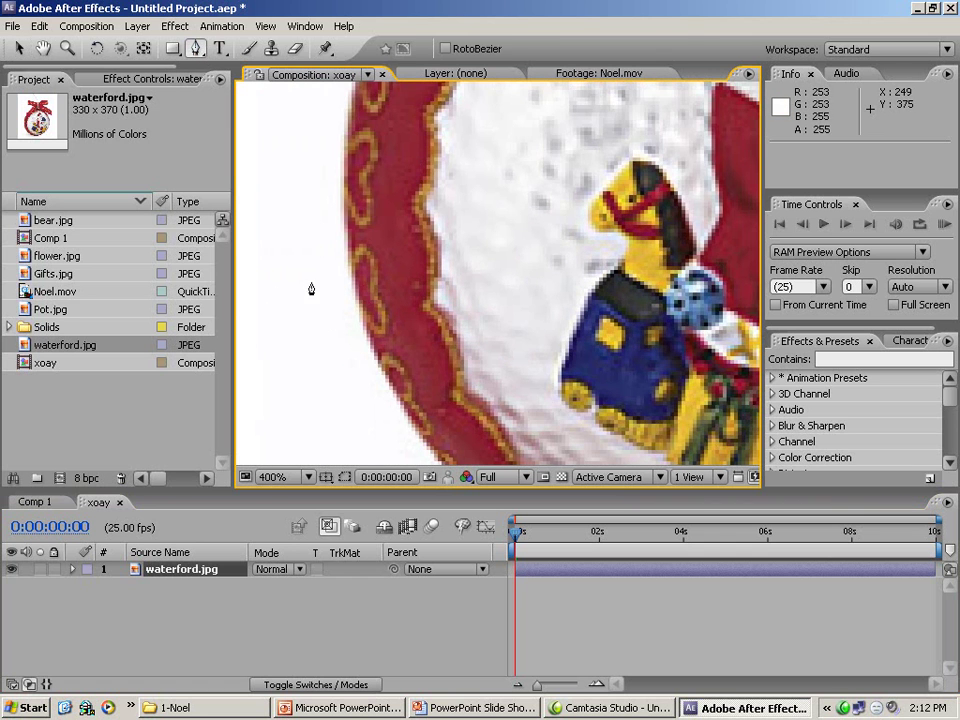
left_click(372, 397)
left_click(359, 324)
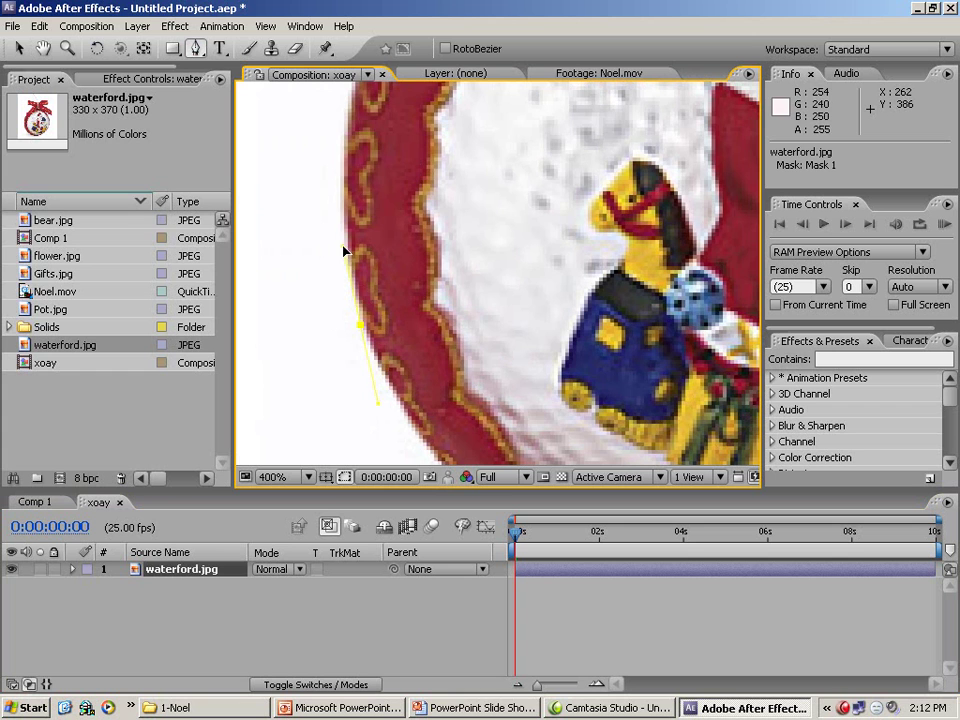
left_click(345, 248)
left_click(344, 184)
left_click(343, 142)
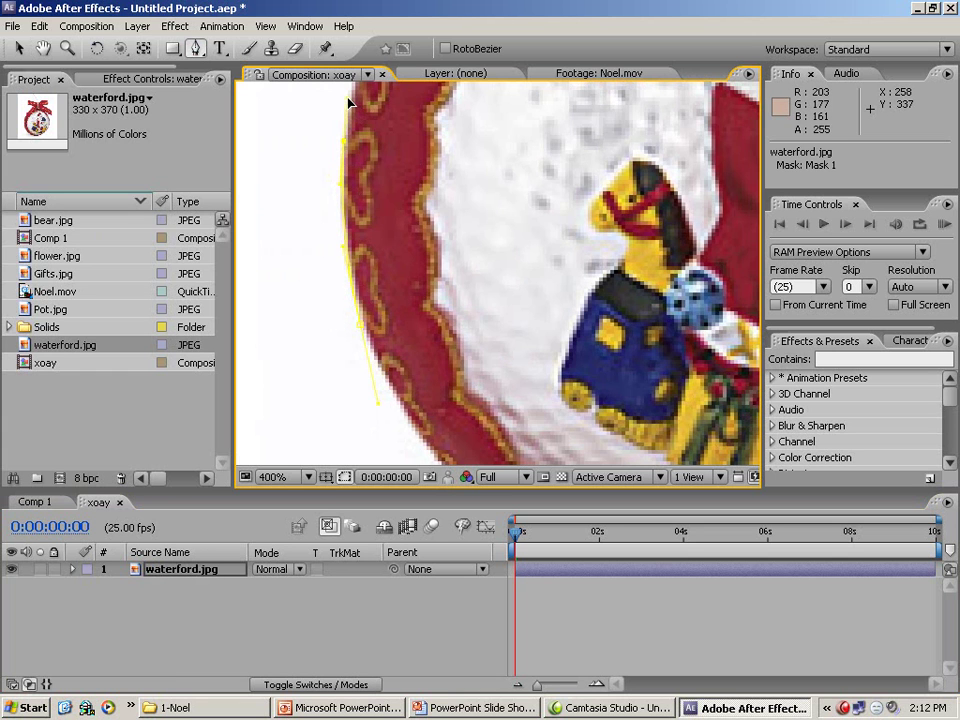
left_click_drag(387, 139, 345, 398)
left_click(346, 270)
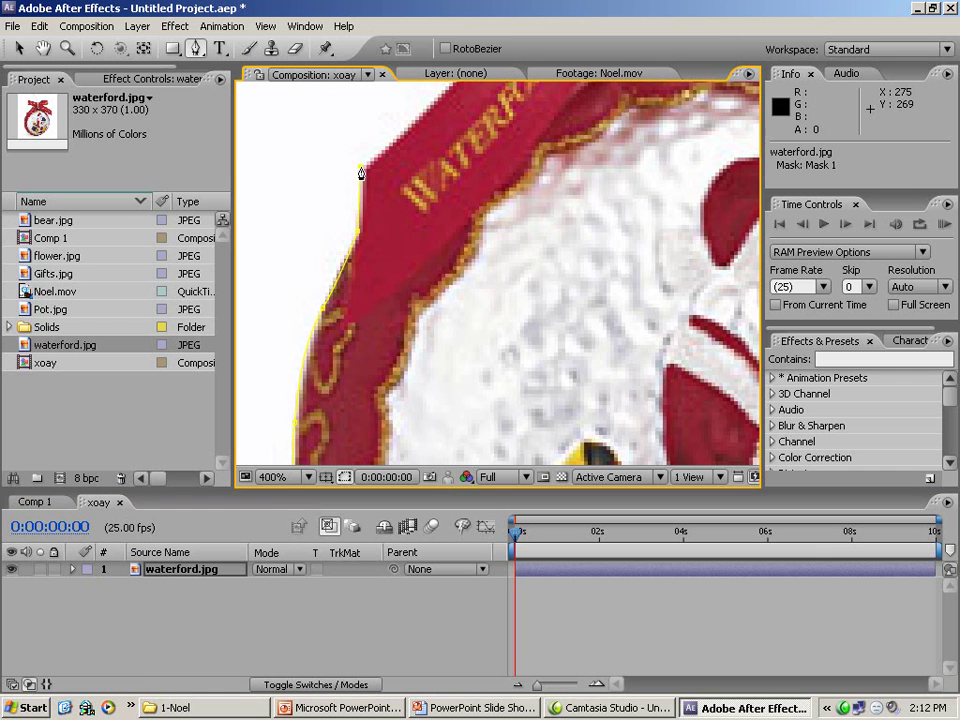
Step: Continue the mask around the ribbon, down the right edge and along the ornament's underside, closing it at its starting point
left_click_drag(493, 154, 396, 324)
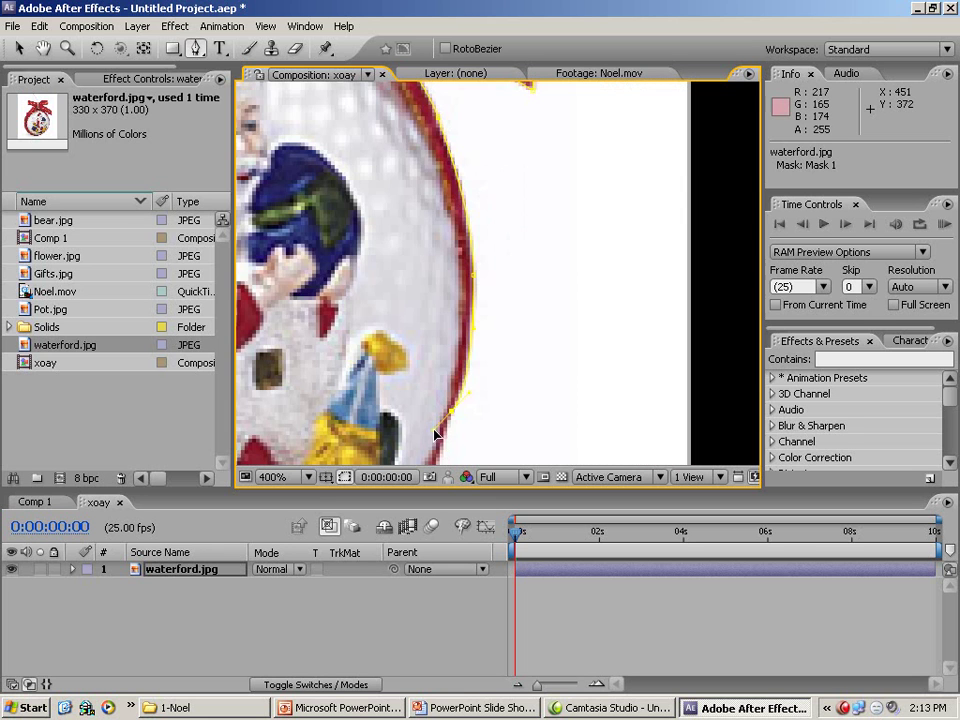
scroll(443, 435, "down", 5)
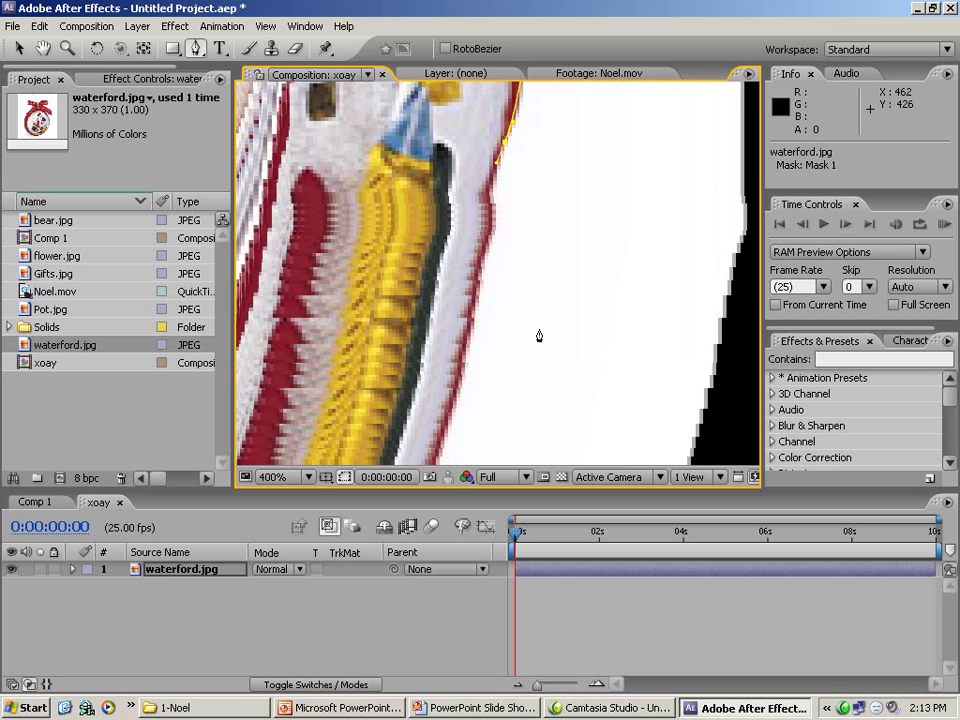
left_click(413, 316)
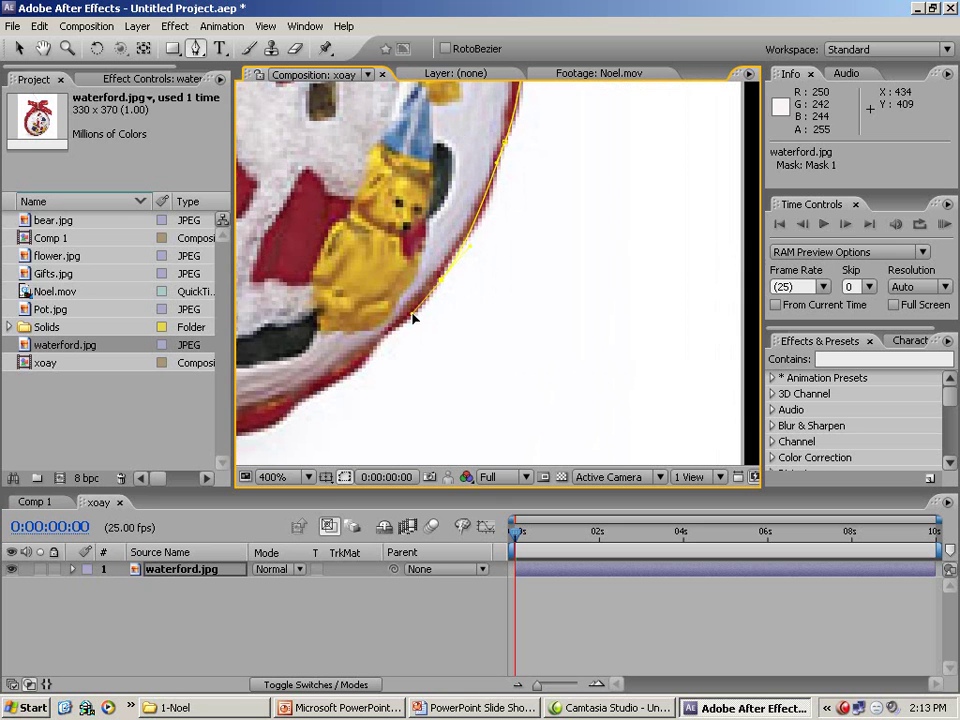
left_click(341, 376)
left_click_drag(304, 408, 476, 291)
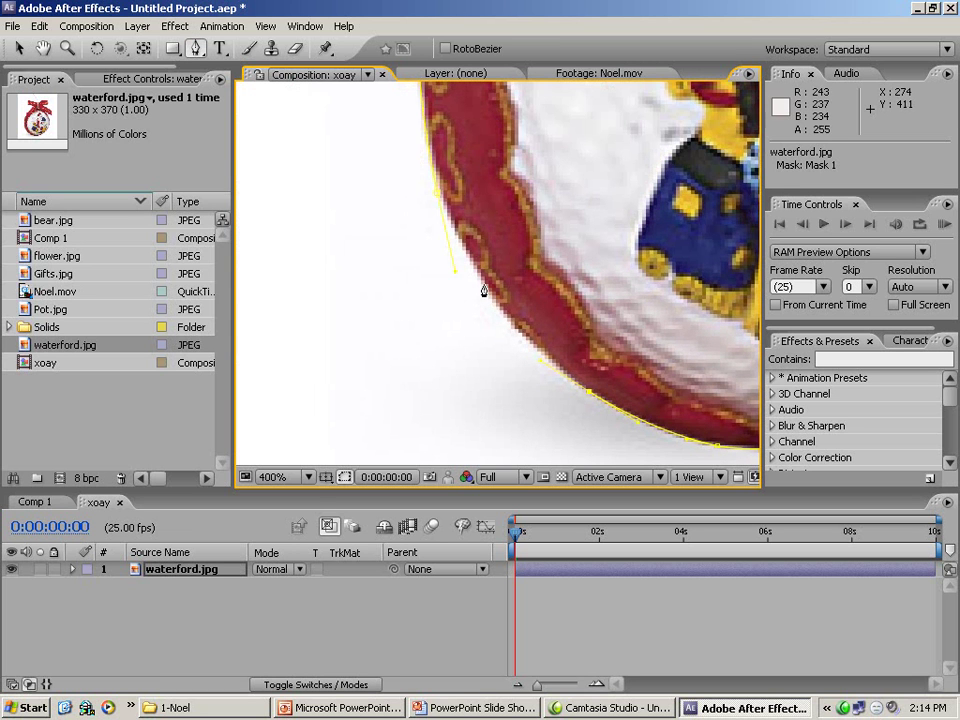
left_click(437, 197)
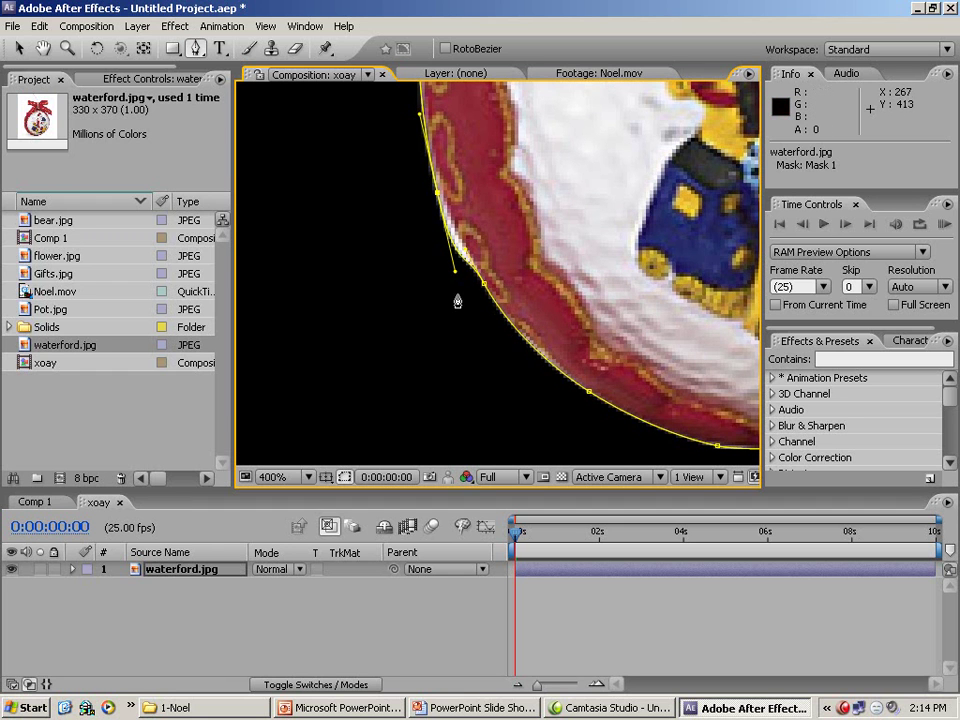
Step: Adjust the mask points along the ornament's left edge to follow the red rim, and check the outline around the ribbon
key("v")
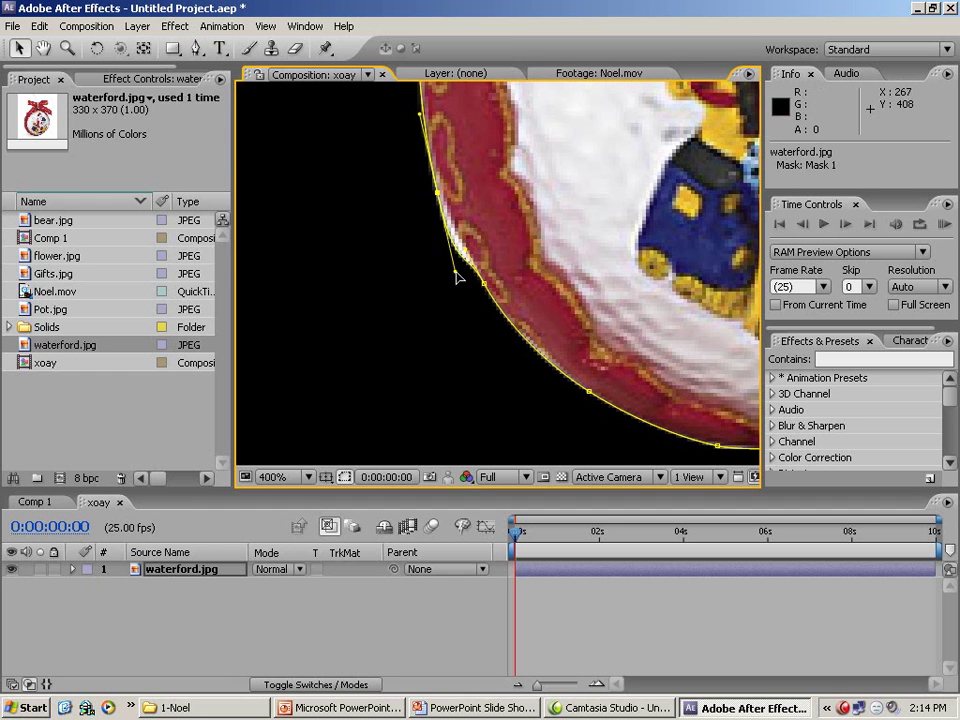
left_click_drag(524, 166, 476, 231)
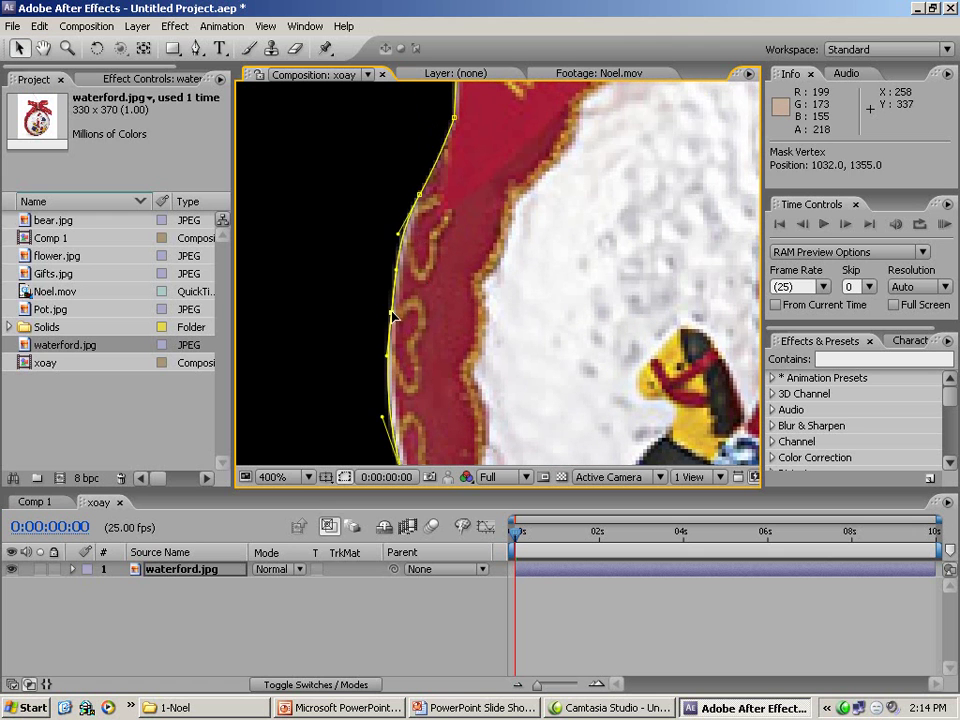
left_click_drag(391, 313, 460, 392)
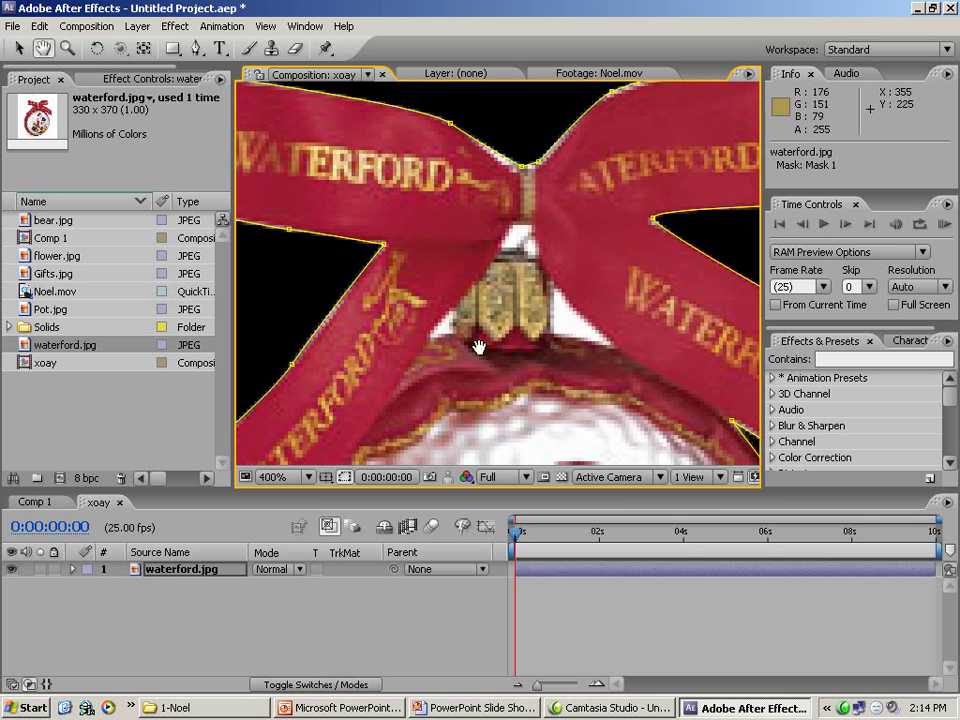
left_click_drag(583, 253, 517, 118)
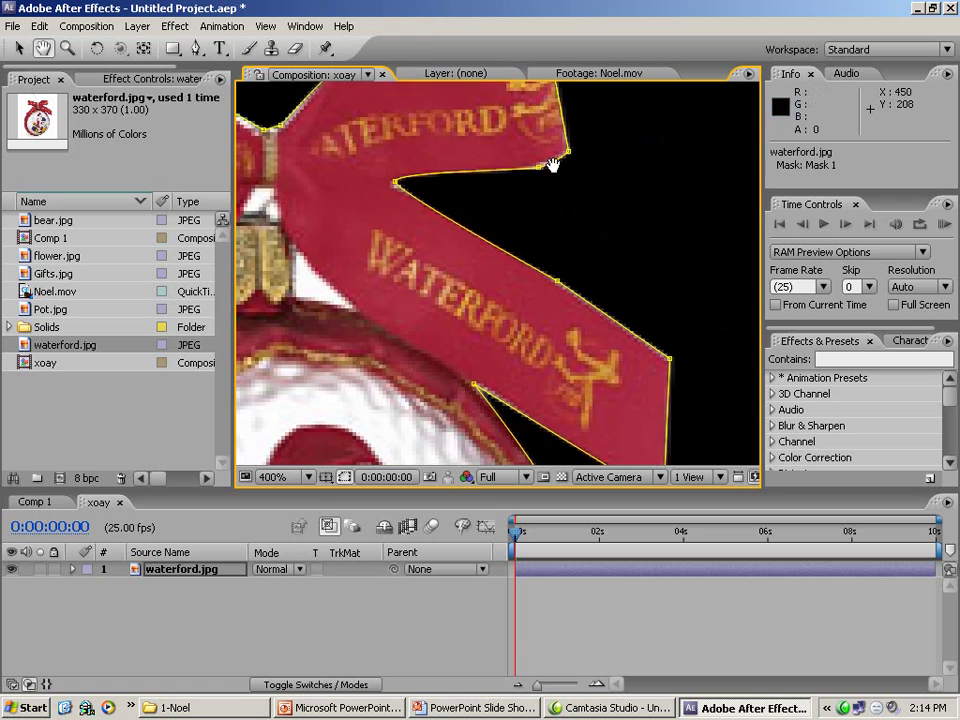
left_click_drag(576, 353, 606, 188)
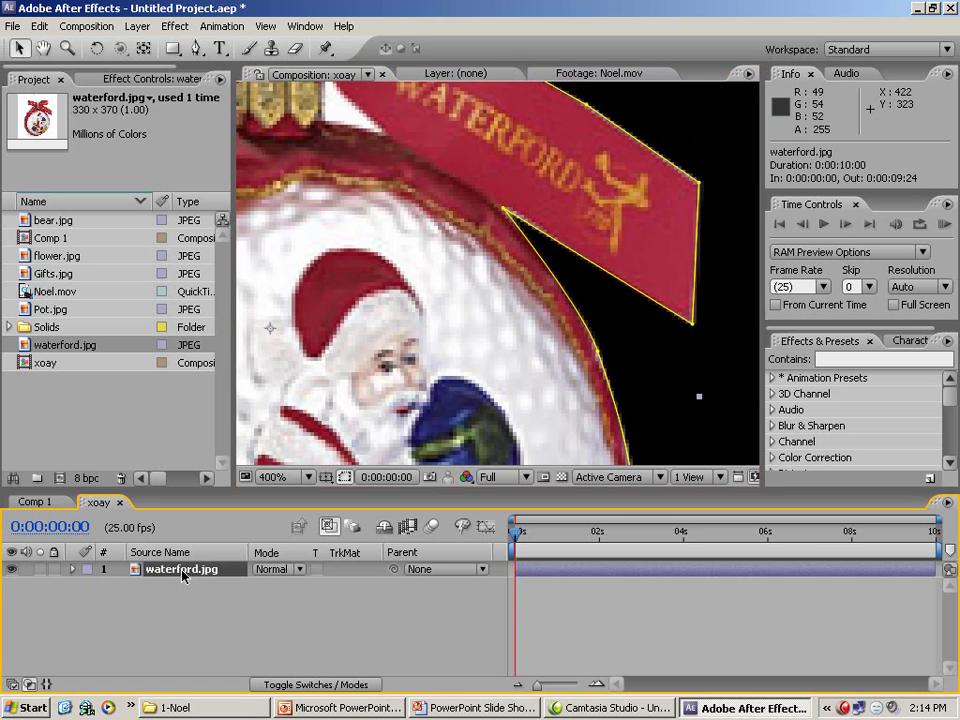
Step: Show Mask 1's properties on waterford.jpg and try a mask feather of 30 pixels
key("m")
key("m")
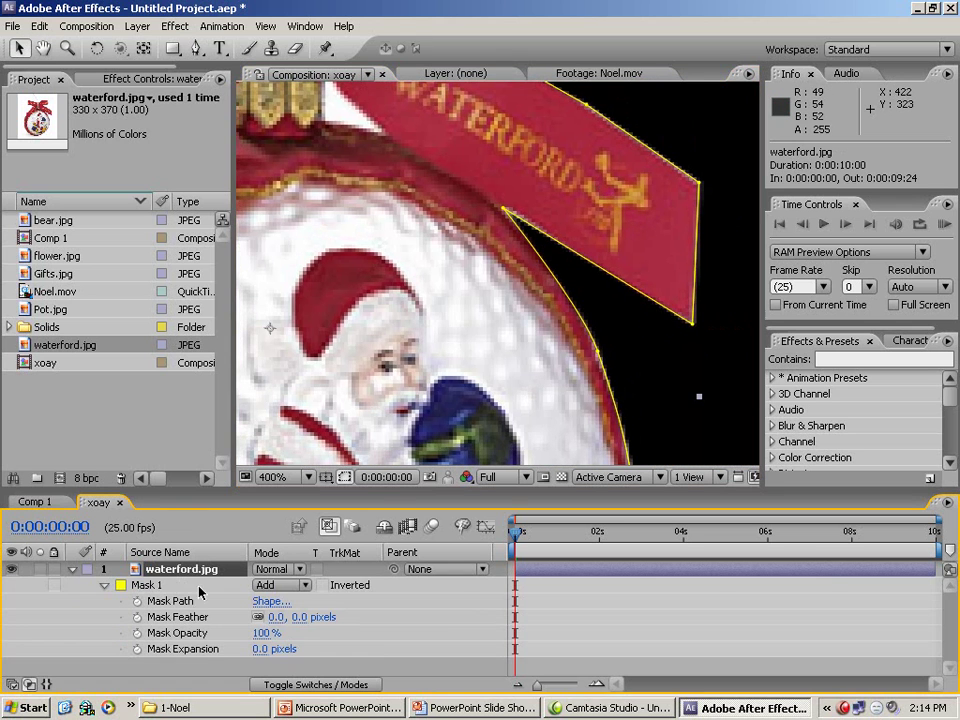
left_click(296, 617)
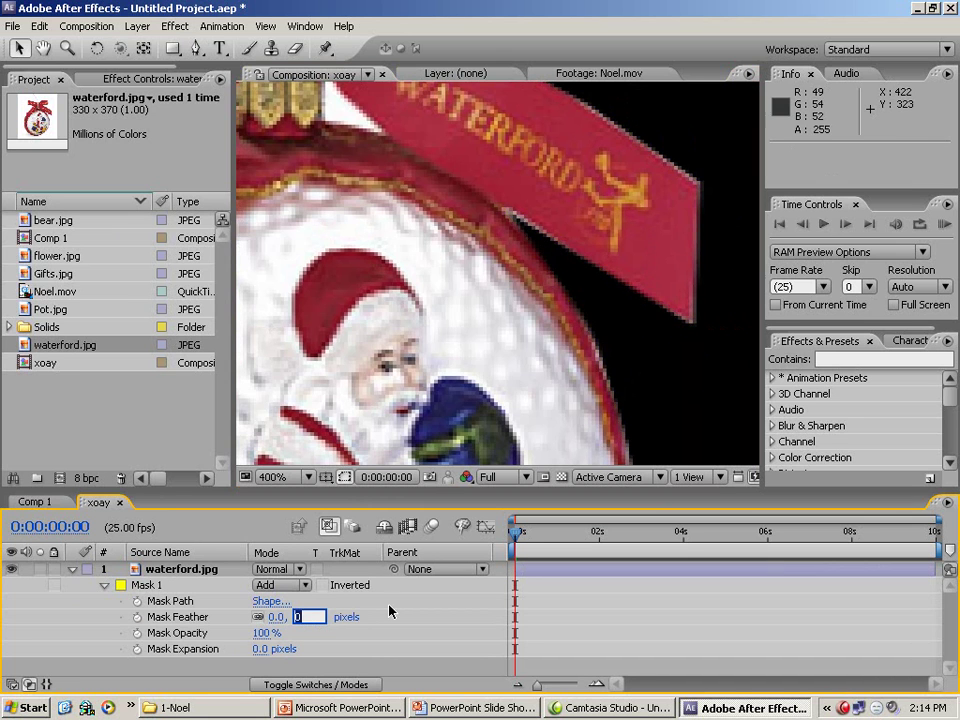
type("30")
key("Return")
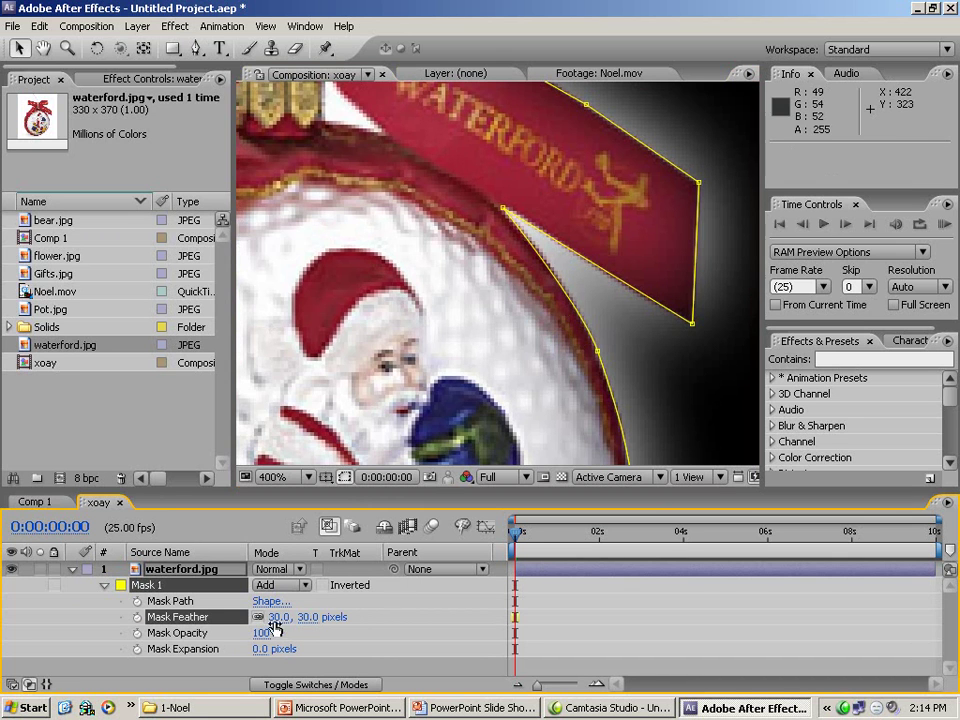
Step: Set Mask 1's feather to 3 pixels and hide the mask outline in the composition view
left_click(314, 617)
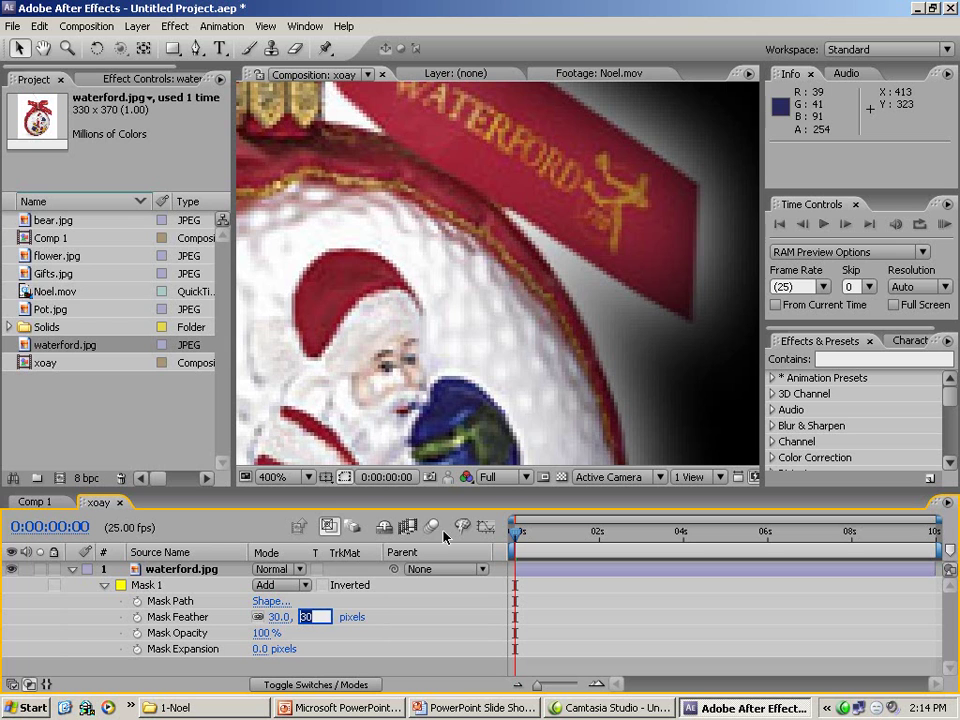
type("3")
key("Return")
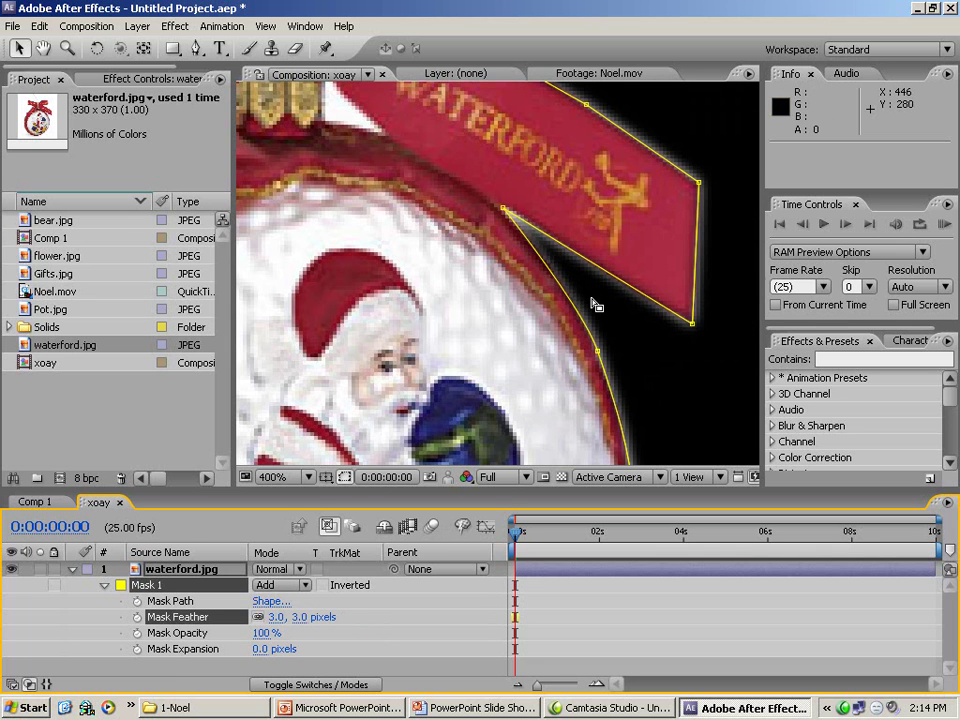
scroll(592, 303, "down", 1)
scroll(592, 303, "down", 1)
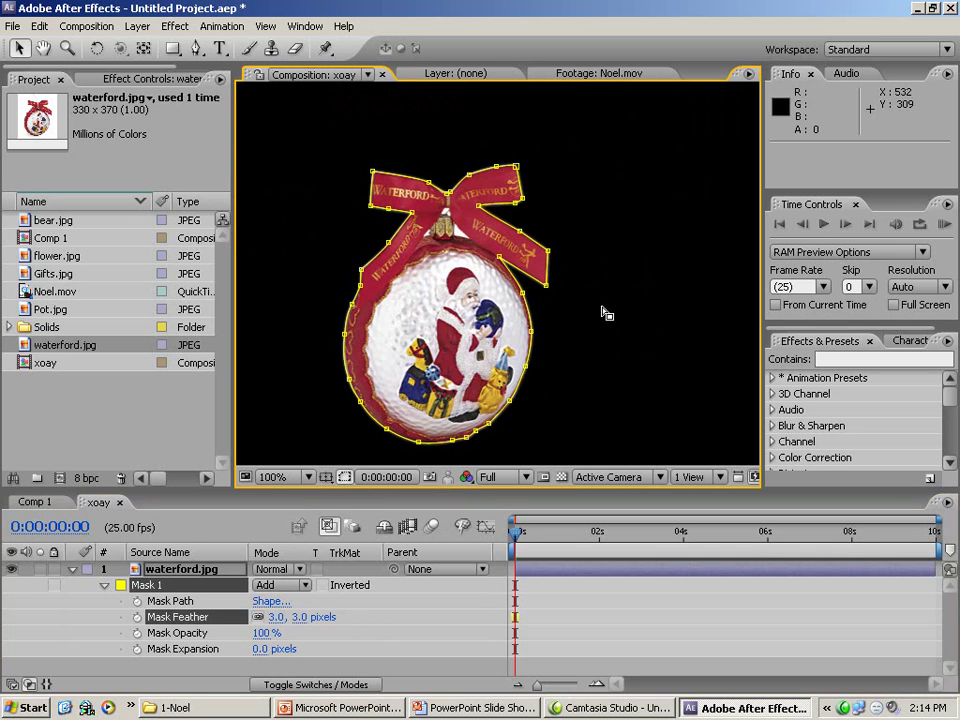
left_click(346, 483)
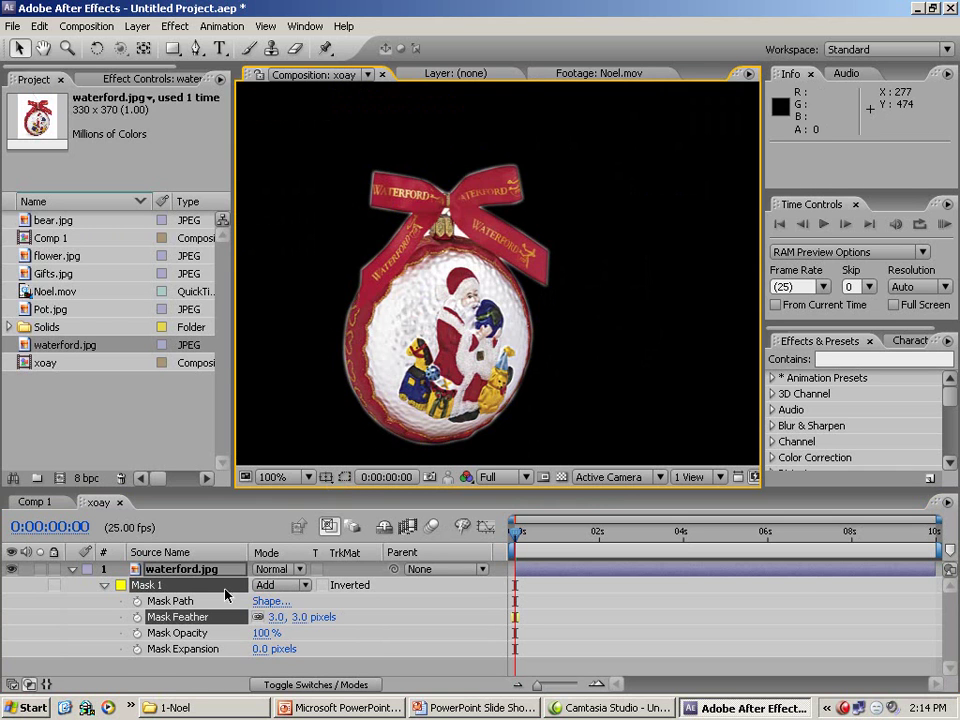
Step: Expand the Transform properties of waterford.jpg, test a slight rotation of the ornament and reset its rotation to 0
left_click(175, 574)
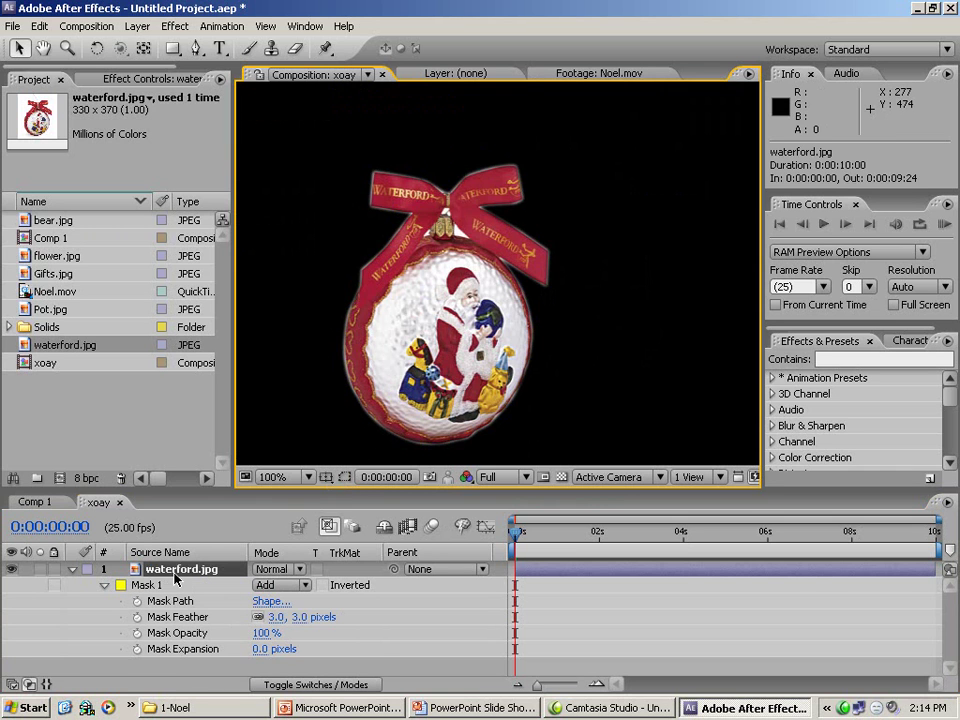
left_click(74, 569)
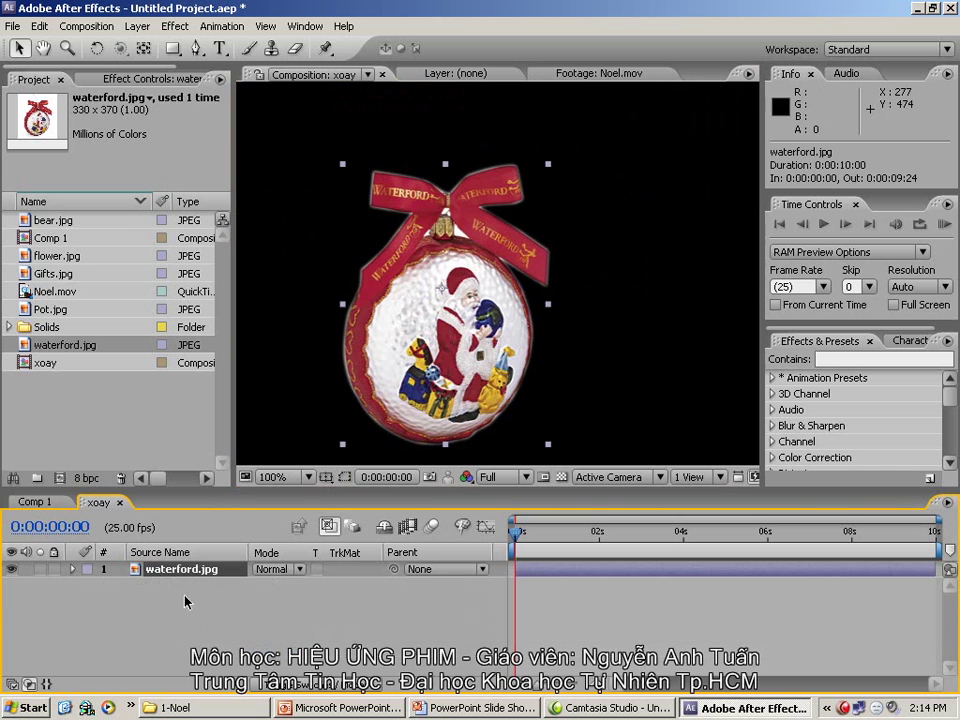
left_click(72, 570)
left_click(88, 586)
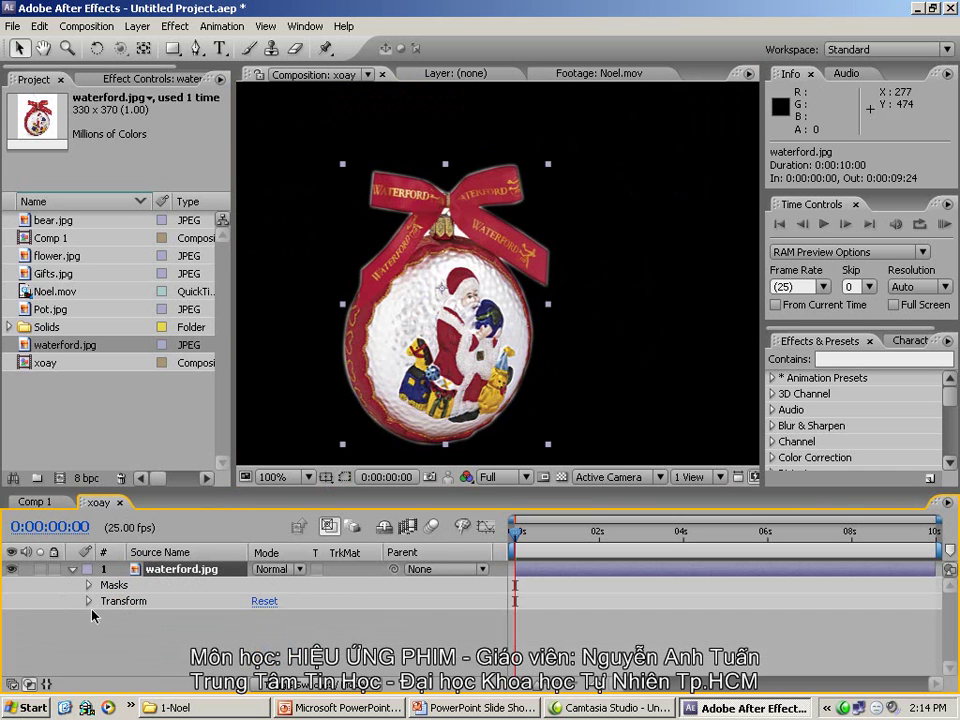
left_click(88, 601)
mouse_move(262, 652)
left_mouse_down()
mouse_move(245, 652)
mouse_move(275, 651)
left_mouse_up()
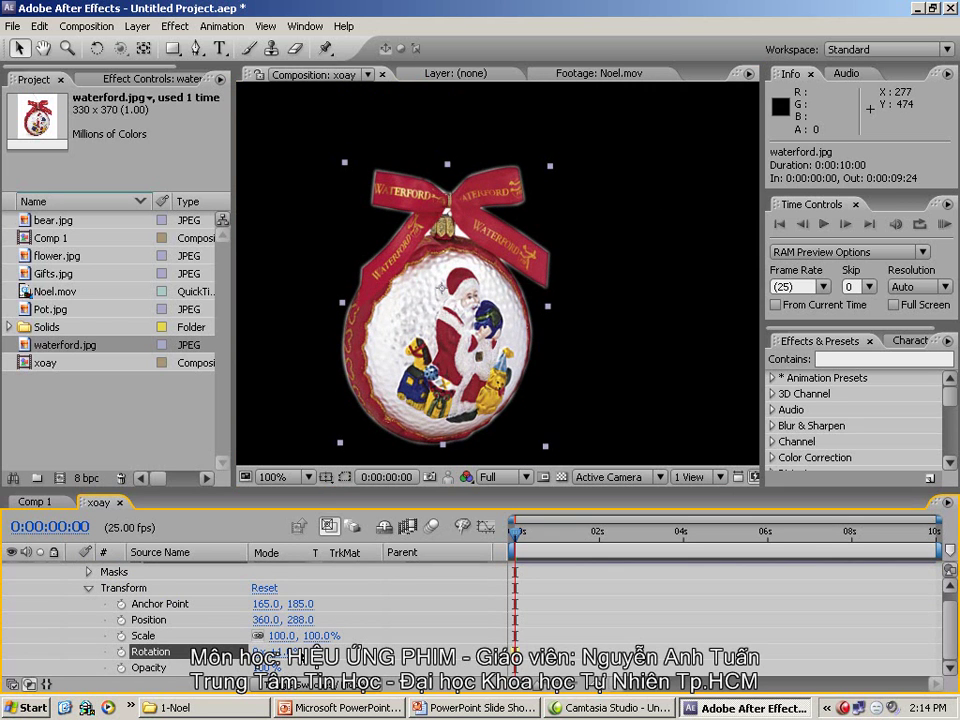
left_click(275, 652)
type("0")
key("Return")
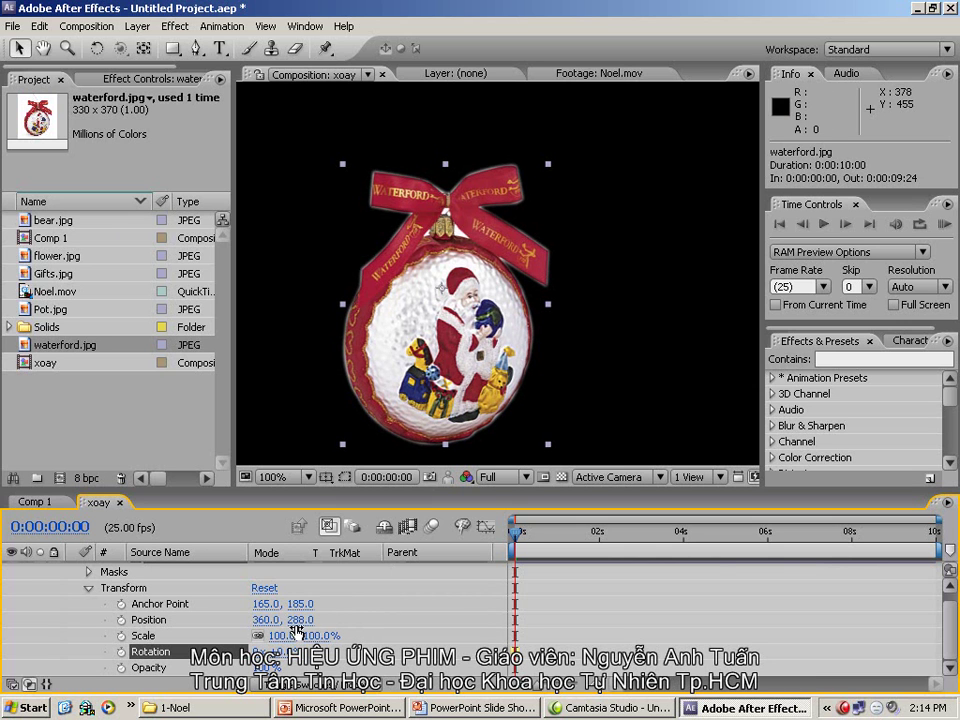
Step: Scale the waterford.jpg ornament down to 35%
left_click_drag(316, 638, 260, 636)
left_click(314, 637)
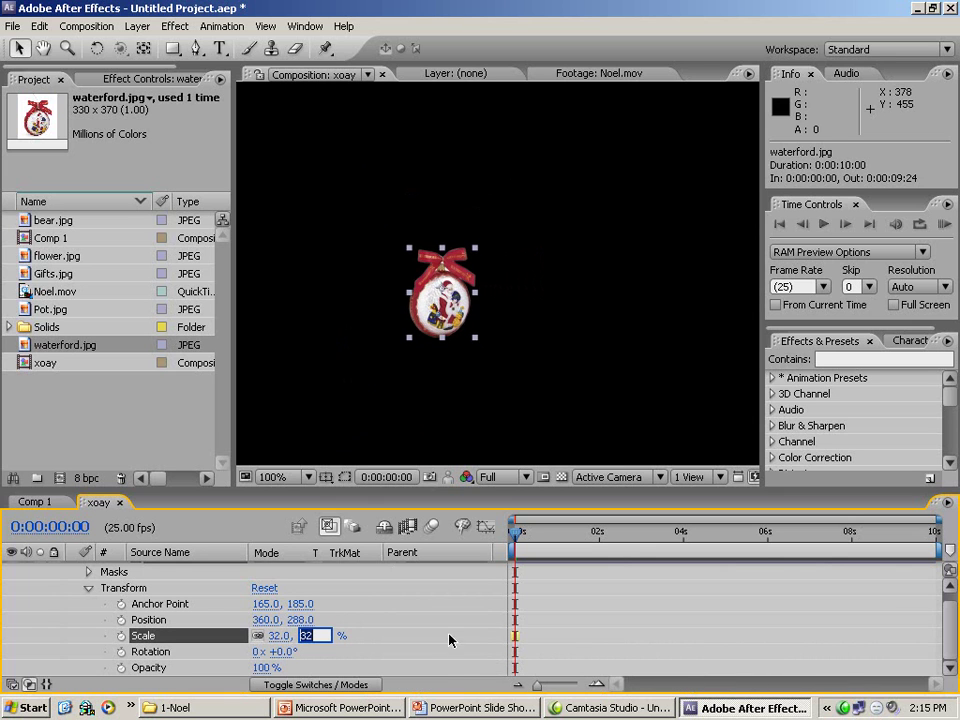
type("33")
key("Return")
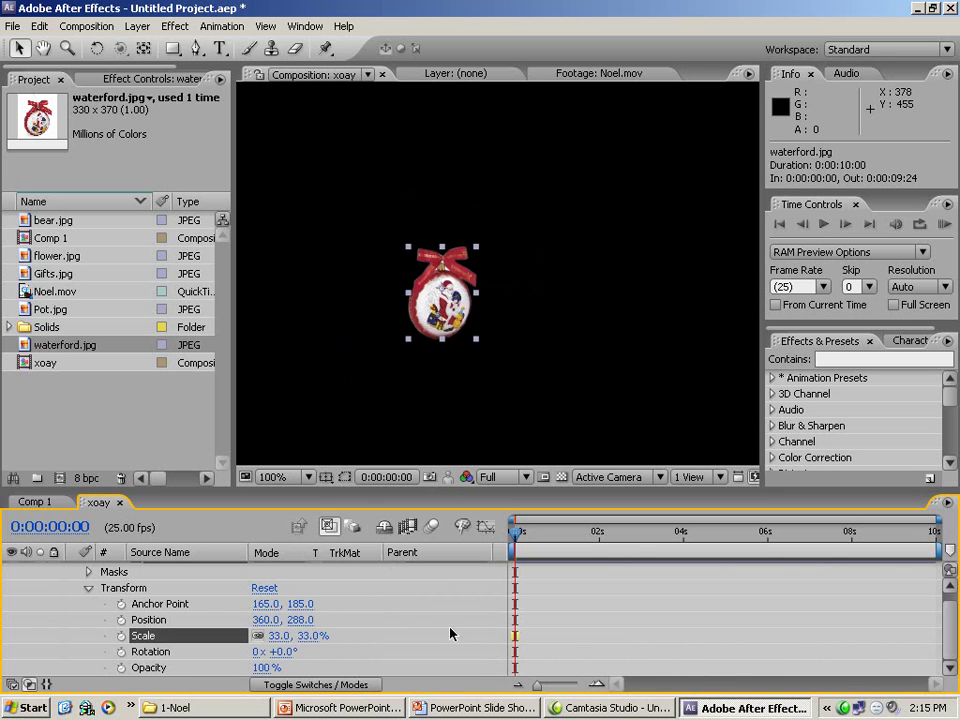
left_click(312, 636)
type("35")
key("Return")
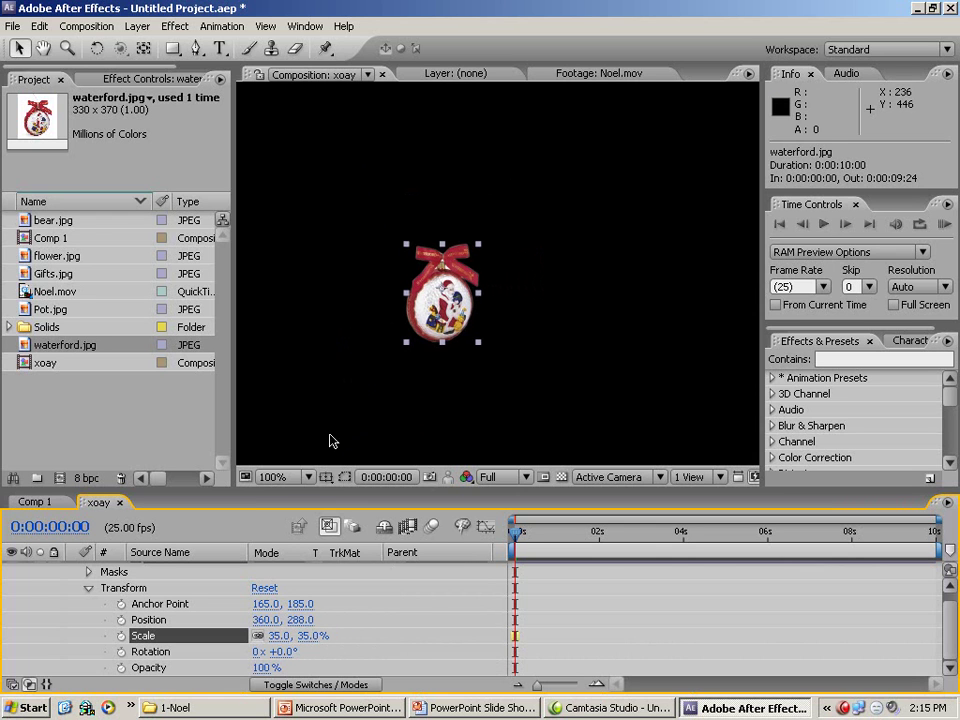
Step: Show the title/action safe guides and move the ornament into the frame's upper-left corner, at about 57, 54
left_click(276, 477)
left_click(276, 209)
left_click_drag(532, 299, 412, 242)
left_click(325, 477)
left_click(370, 495)
left_click_drag(341, 213, 348, 212)
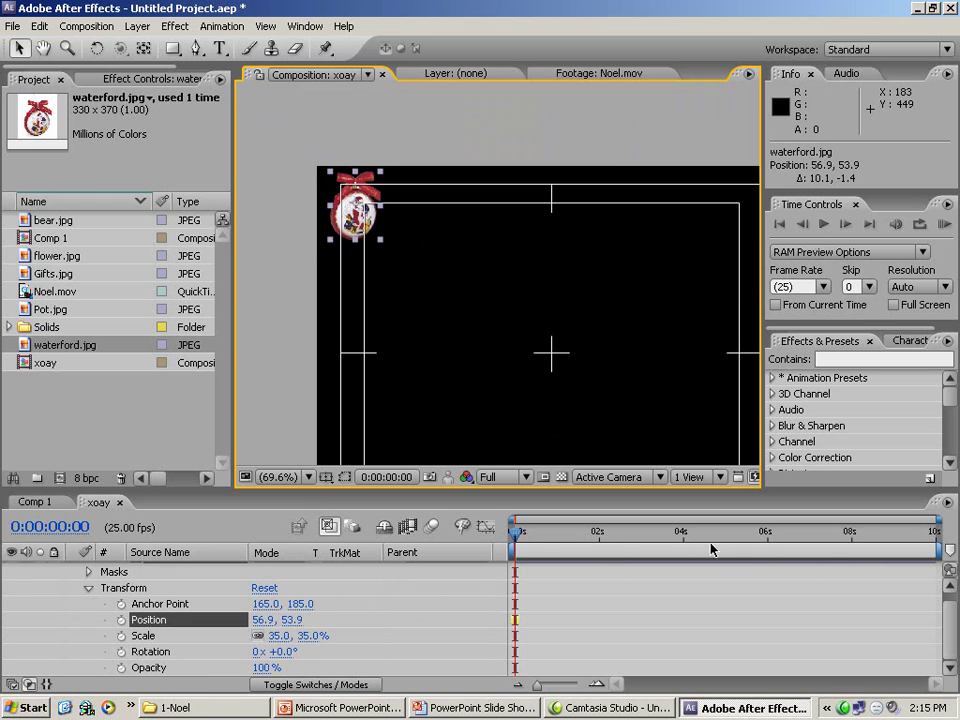
Step: Enable rotation keyframing for the ornament at 0 seconds and set the rotation to 15°
left_click(121, 651)
left_click_drag(289, 652, 302, 653)
left_click(285, 652)
type("15")
key("Return")
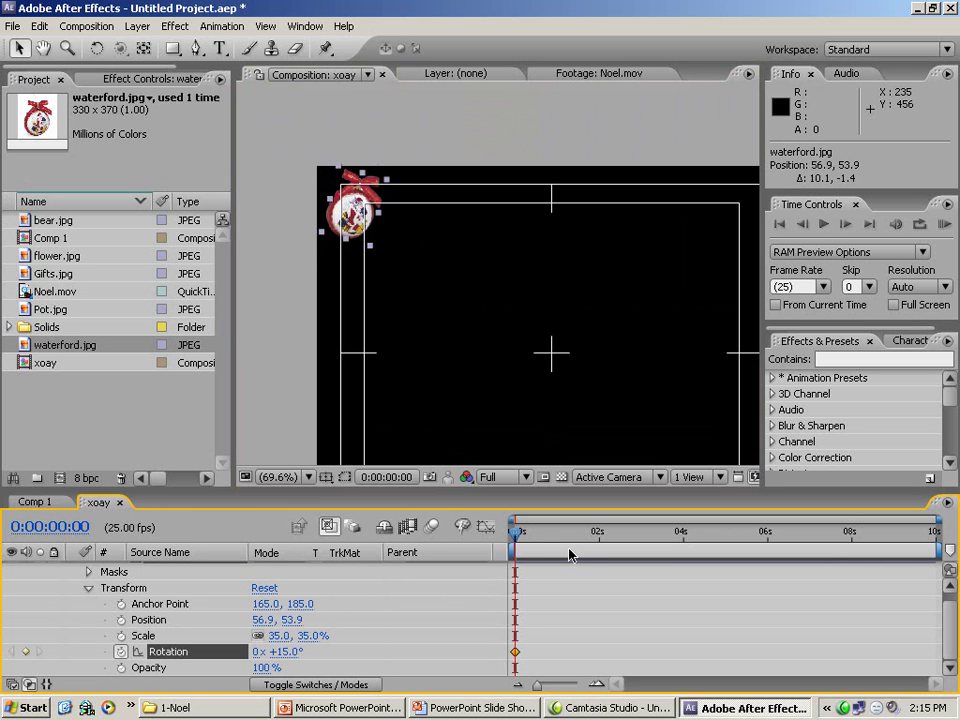
Step: Add a rotation keyframe of -15° at 1 second and scrub through the swing
left_click_drag(550, 545, 557, 542)
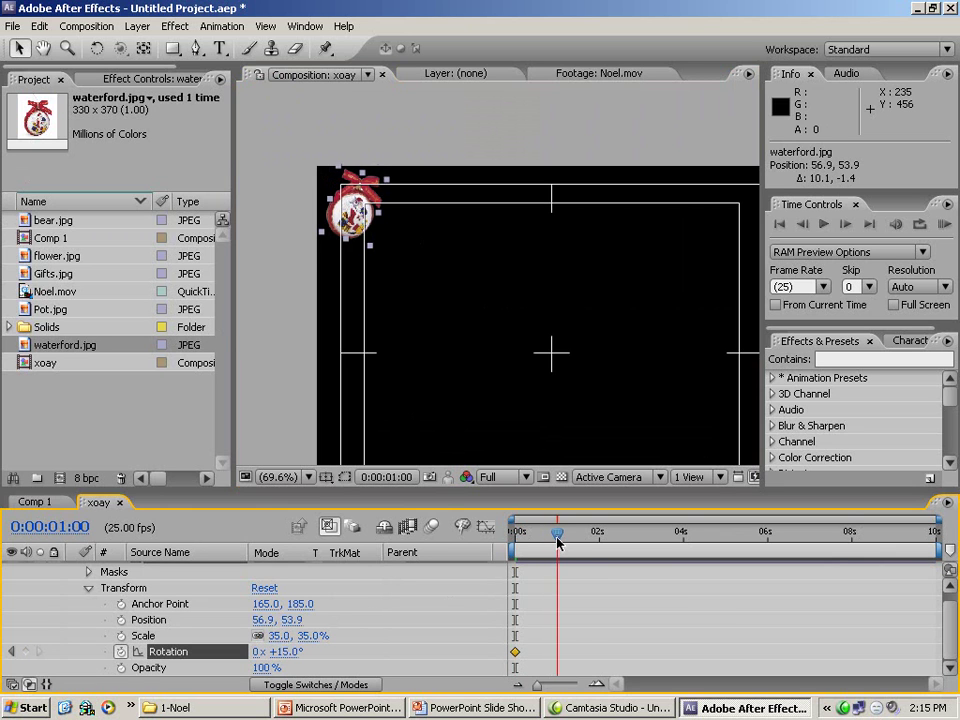
left_click_drag(283, 660, 210, 489)
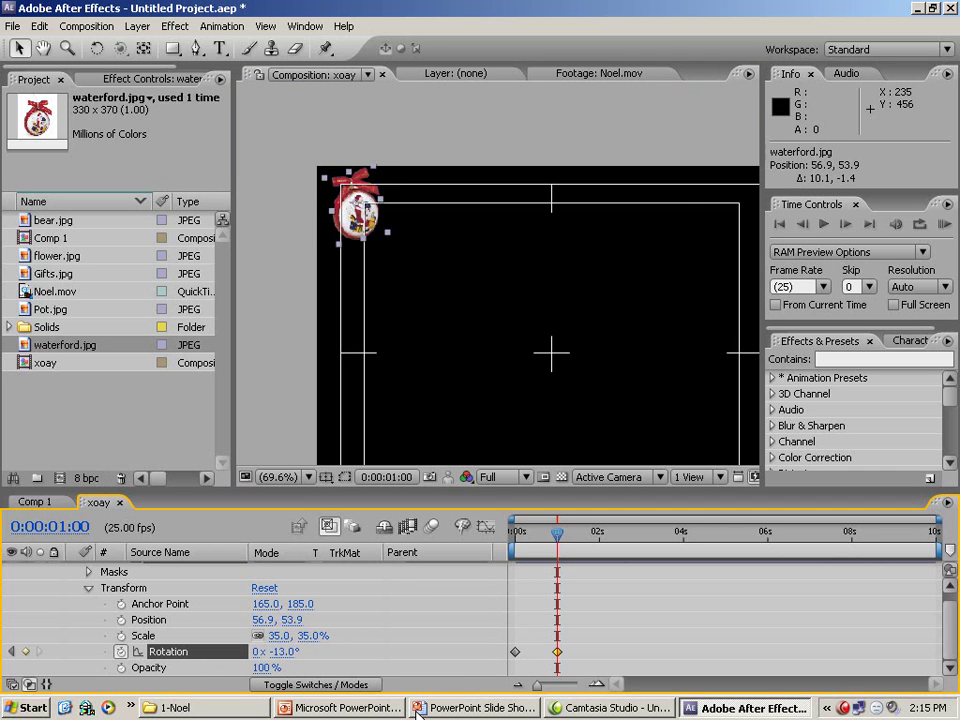
left_click(290, 656)
type("-15")
key("Return")
mouse_move(557, 533)
left_mouse_down()
mouse_move(514, 540)
mouse_move(553, 545)
left_mouse_up()
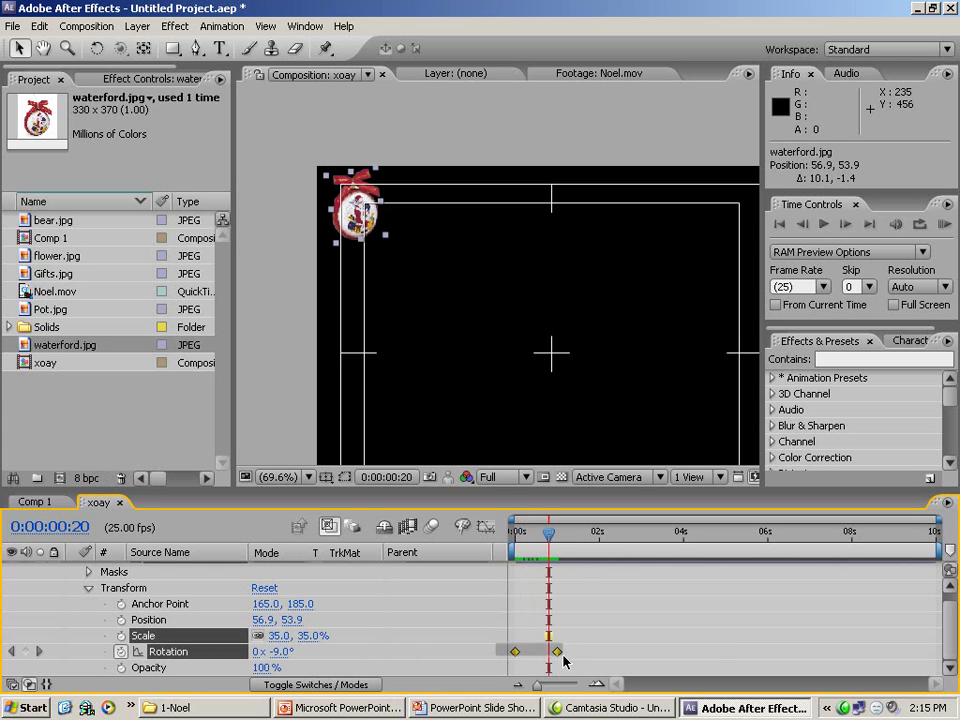
Step: Copy both rotation keyframes, paste them at about 2, 4, 6 and 8 seconds, and preview the swing
left_click_drag(512, 628, 578, 662)
key("ctrl+c")
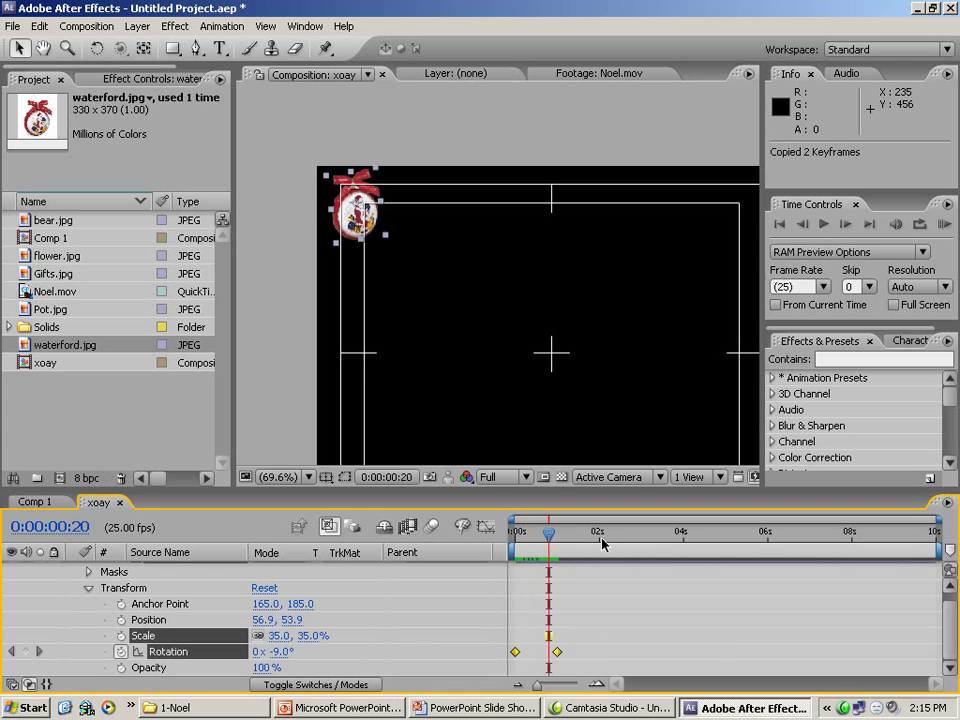
left_click(601, 540)
key("ctrl+v")
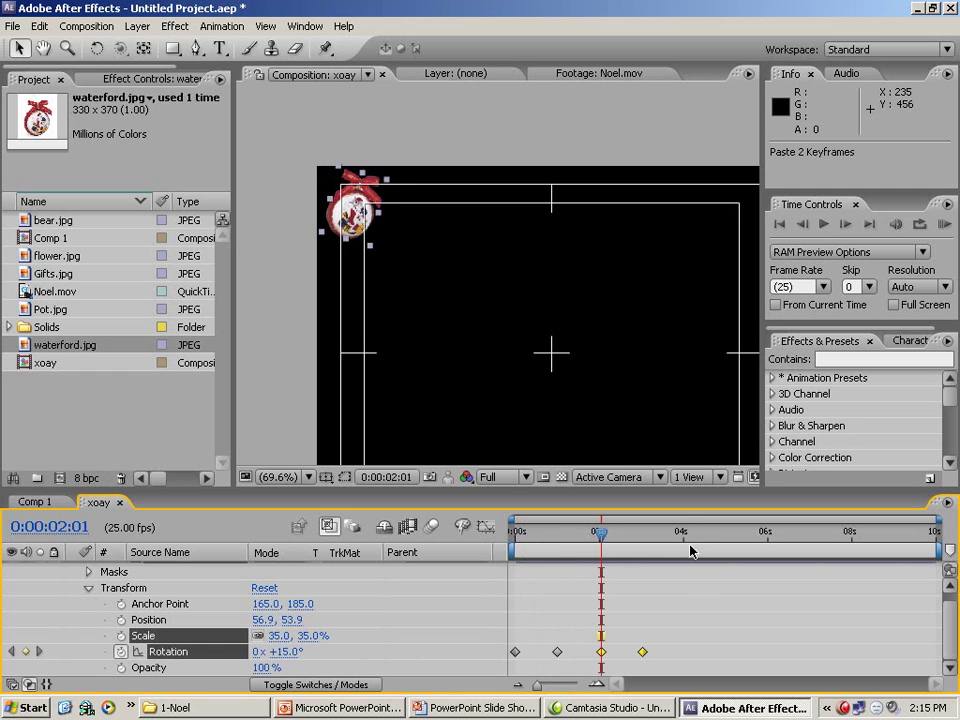
left_click(685, 545)
key("ctrl+v")
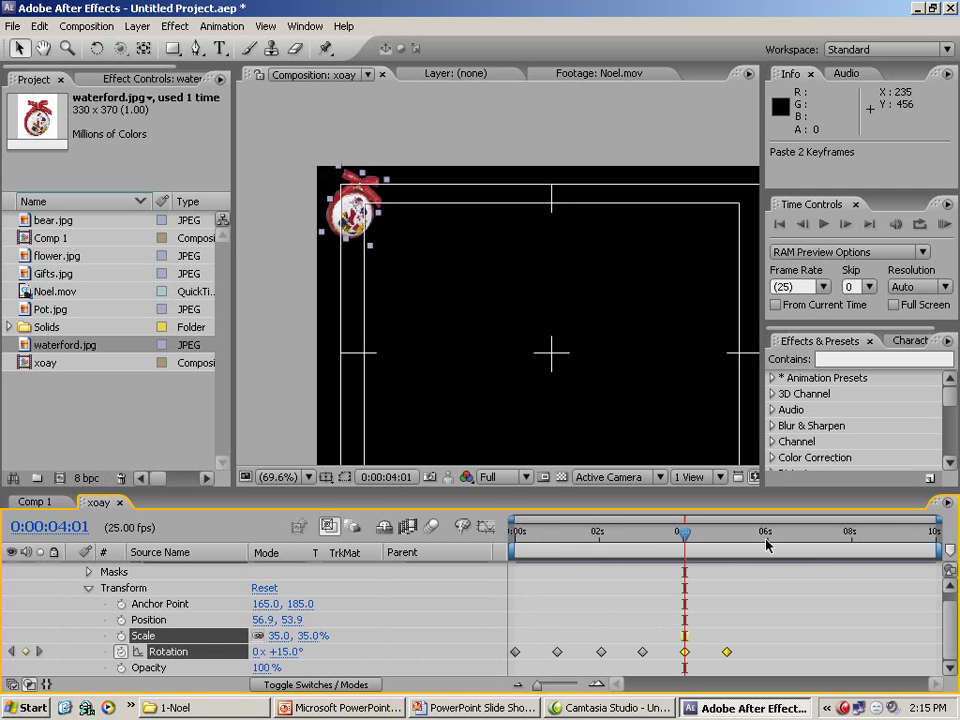
left_click(767, 545)
key("ctrl+v")
left_click(851, 542)
key("ctrl+v")
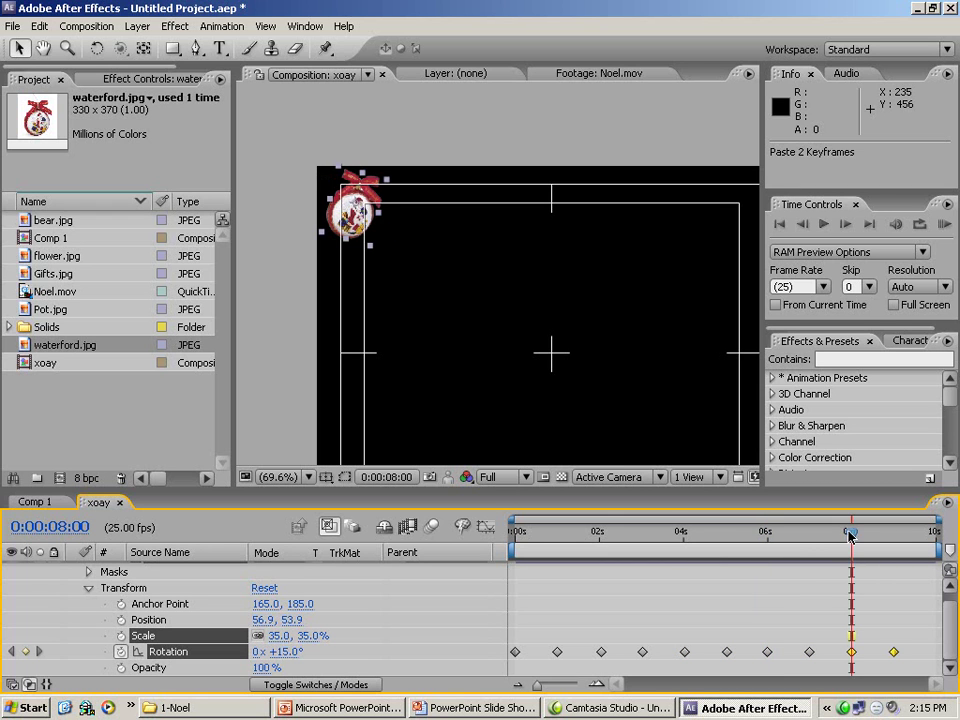
key("KP_0")
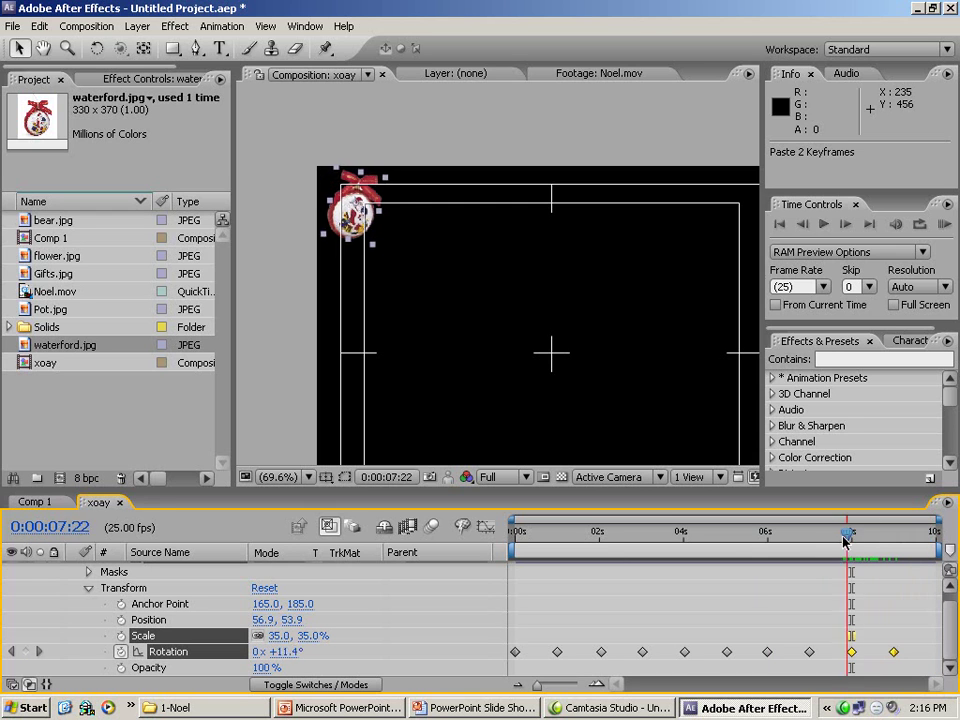
Step: Copy the 15° rotation keyframe at 8 seconds to the end of the composition and play back the animation
left_click(851, 652)
key("ctrl+c")
left_click_drag(917, 545, 620, 548)
key("ctrl+v")
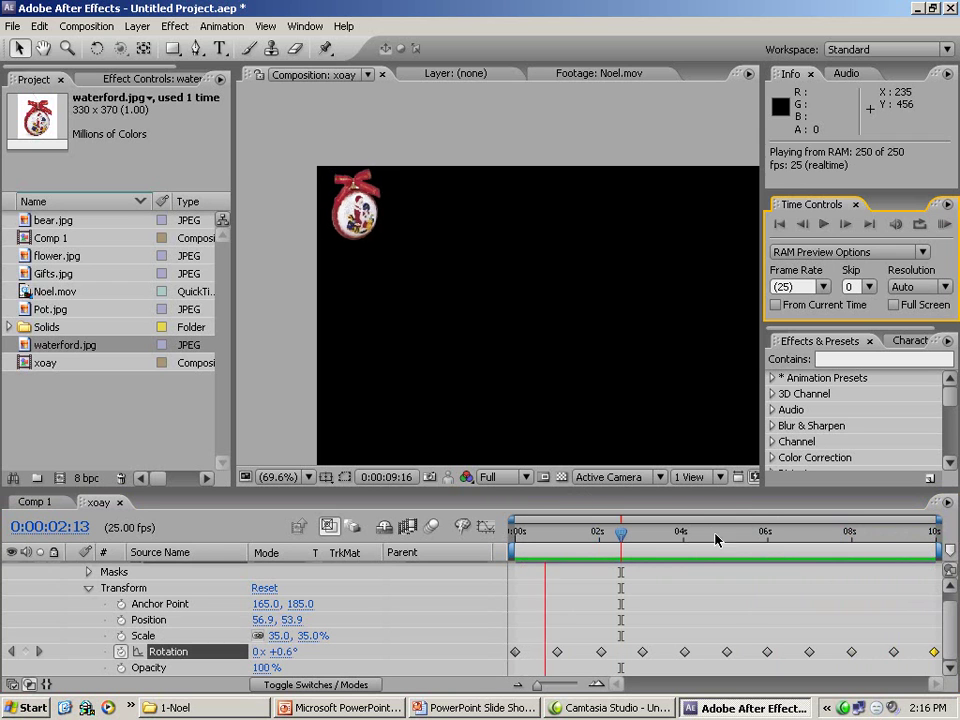
key("space")
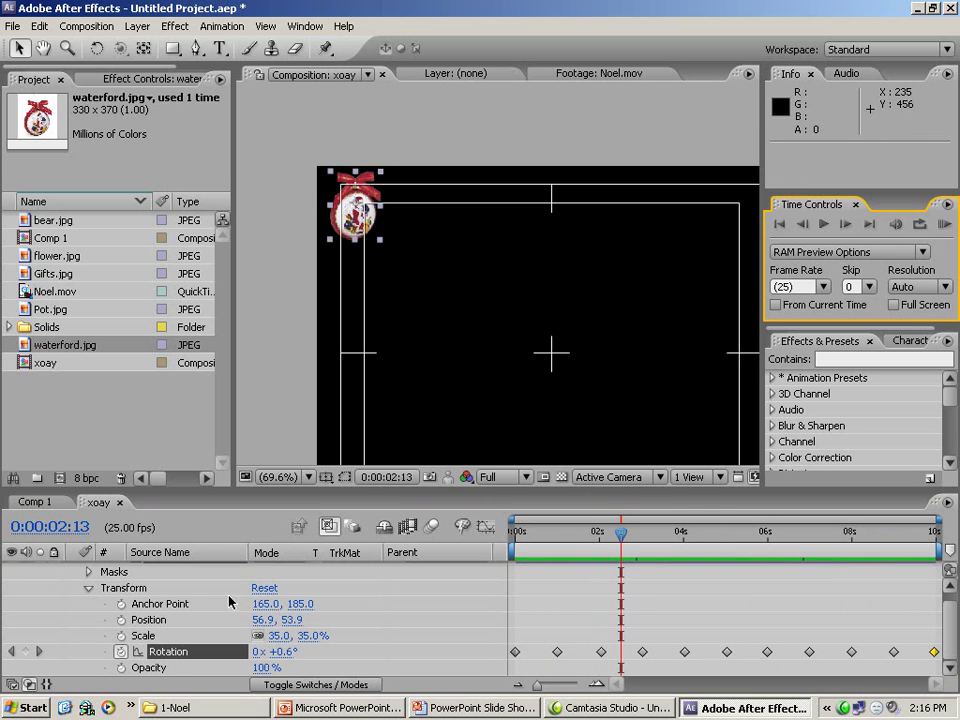
Step: Duplicate the waterford.jpg layer, show the copy's rotation keyframes, and place the copy directly beside the original ornament
left_click(90, 590)
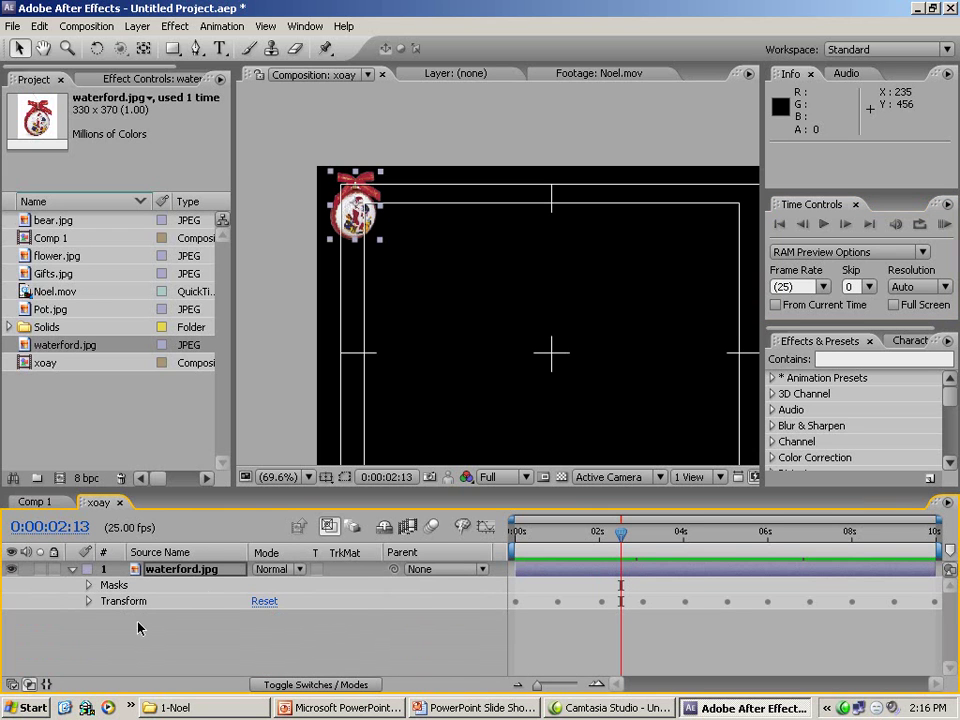
left_click(73, 572)
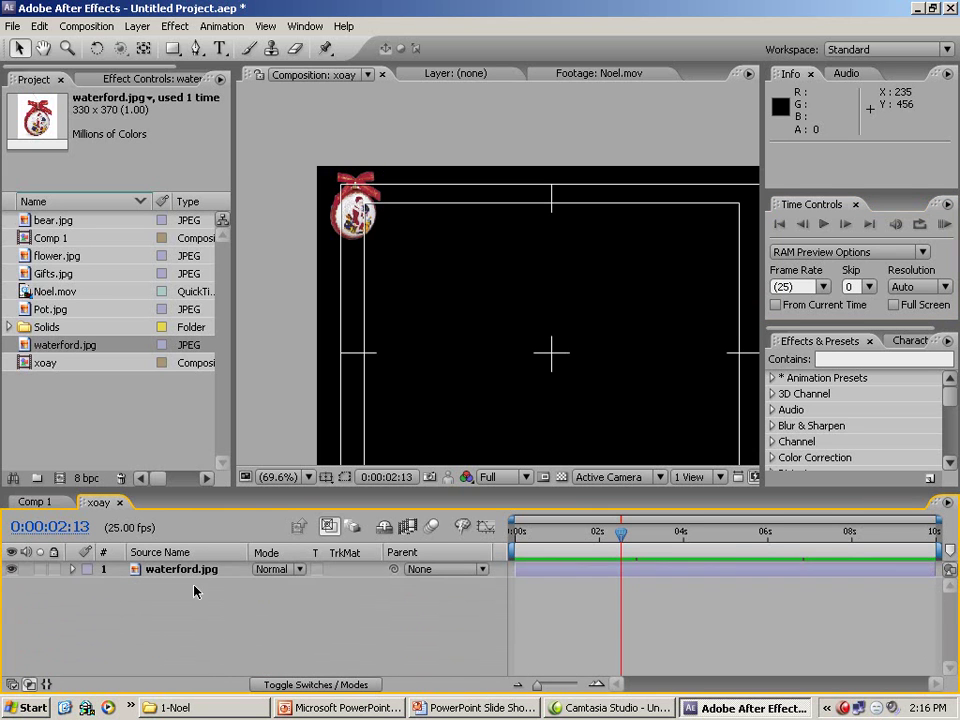
key("ctrl+d")
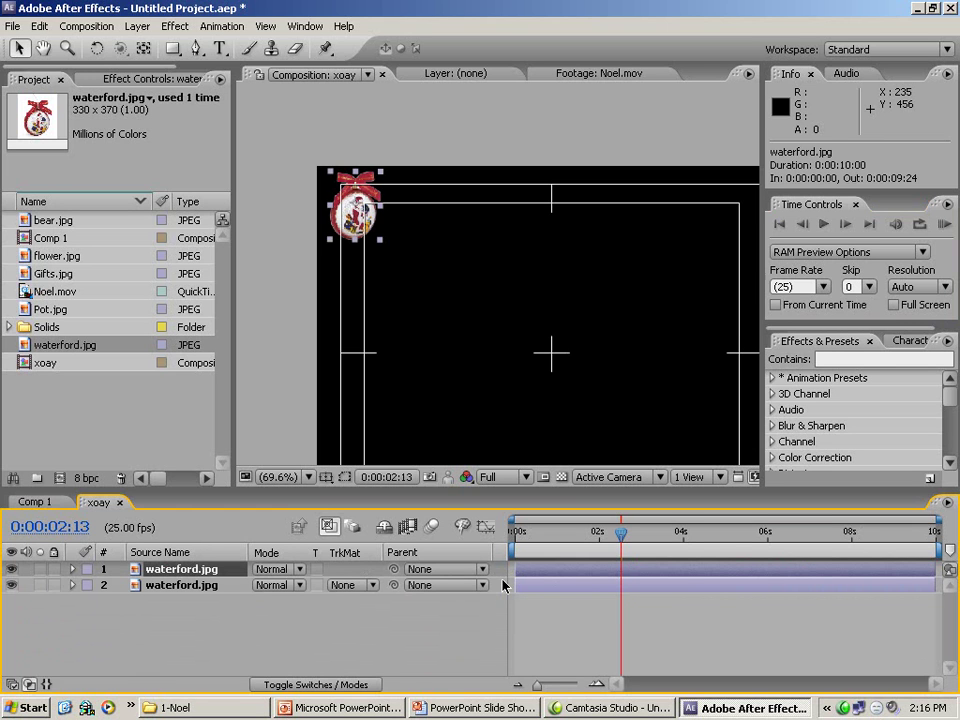
key("r")
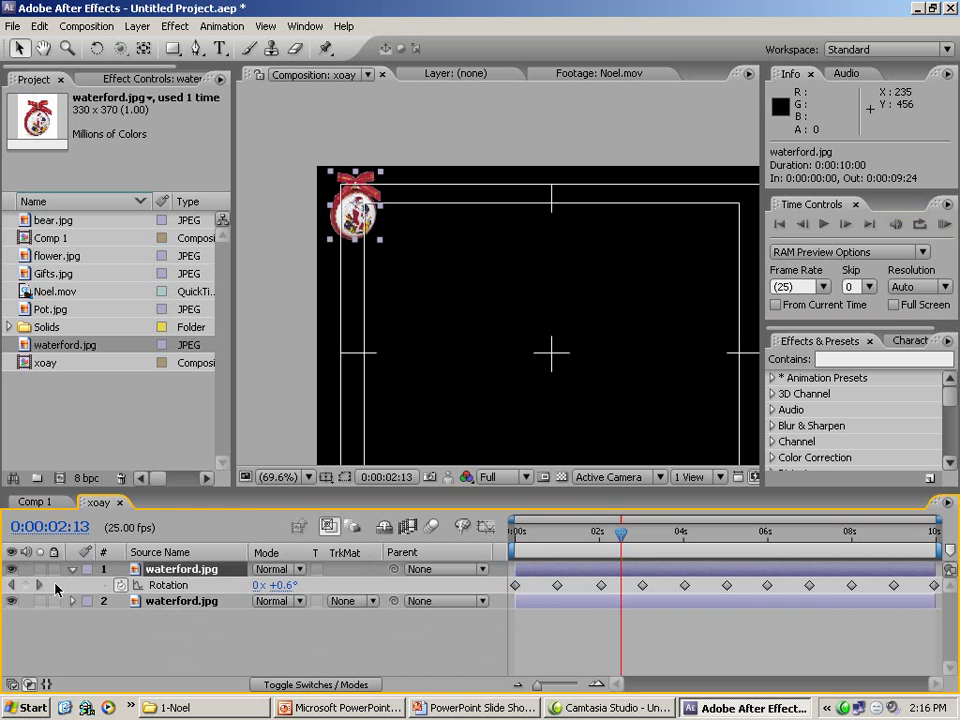
left_click(179, 587)
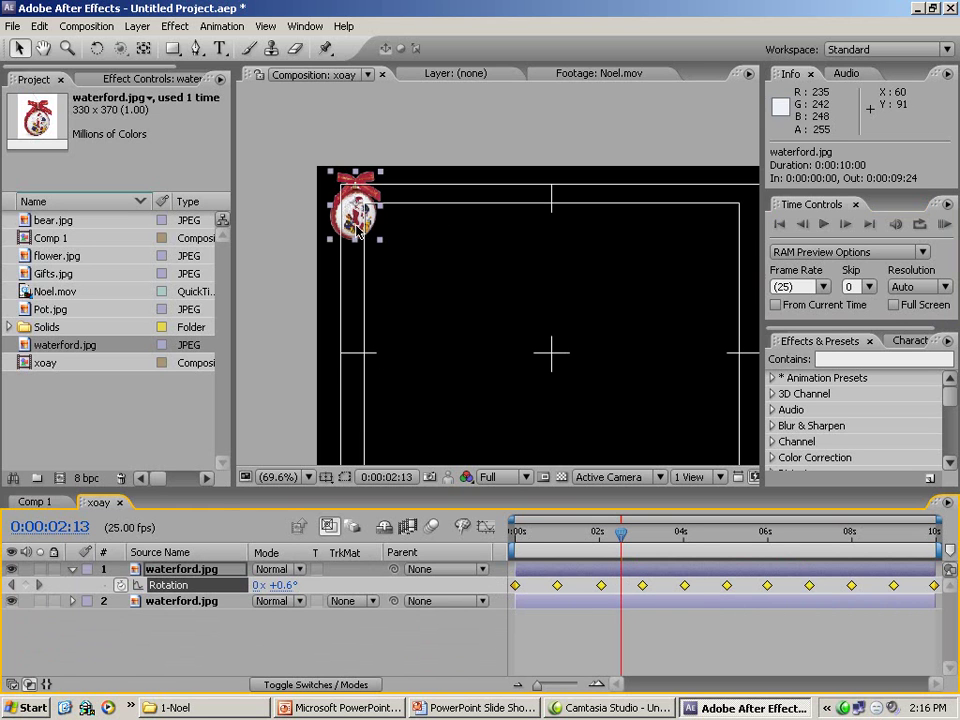
key("Home")
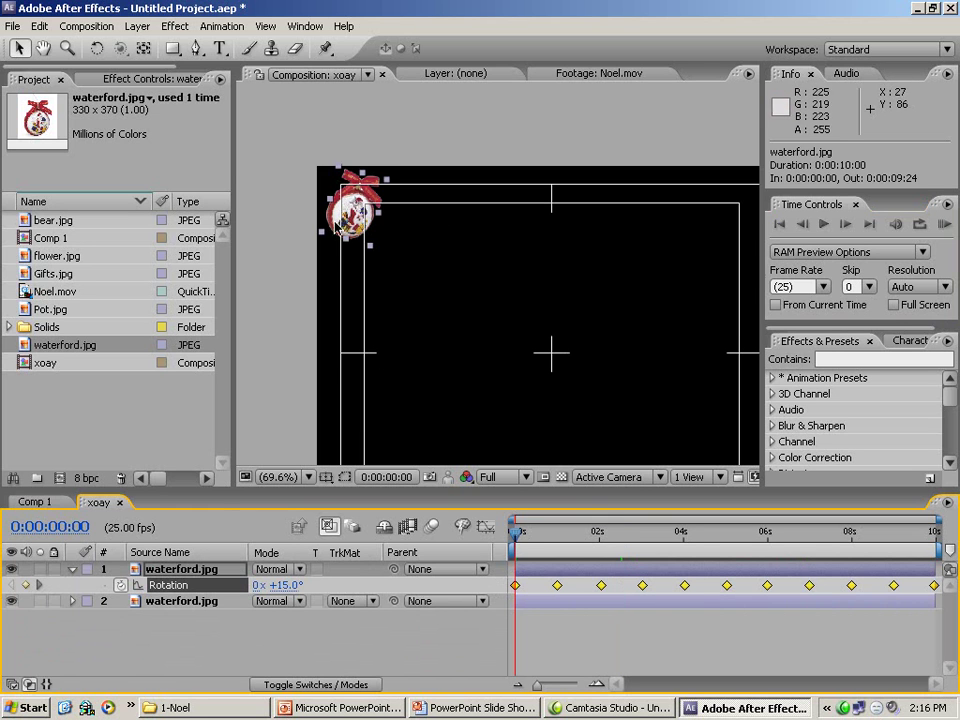
left_click_drag(343, 223, 397, 223)
Step: Delete the copy's first rotation keyframe and shift the remaining ones earlier so the swing starts with -15° at 0 seconds
left_click(515, 586)
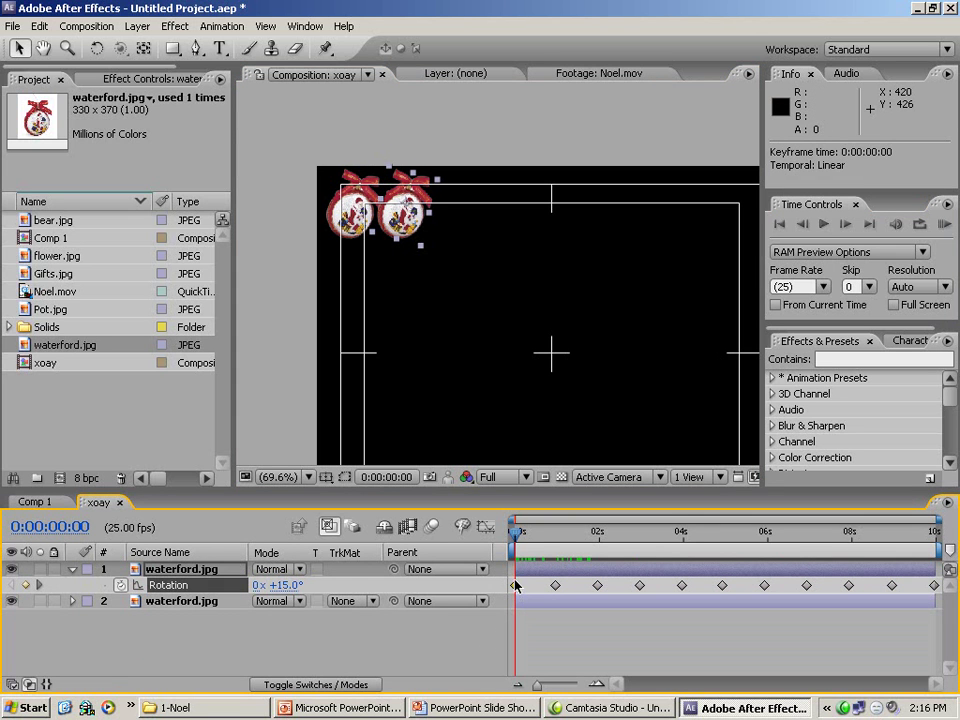
key("Delete")
mouse_move(515, 538)
left_mouse_down()
mouse_move(536, 538)
mouse_move(515, 538)
left_mouse_up()
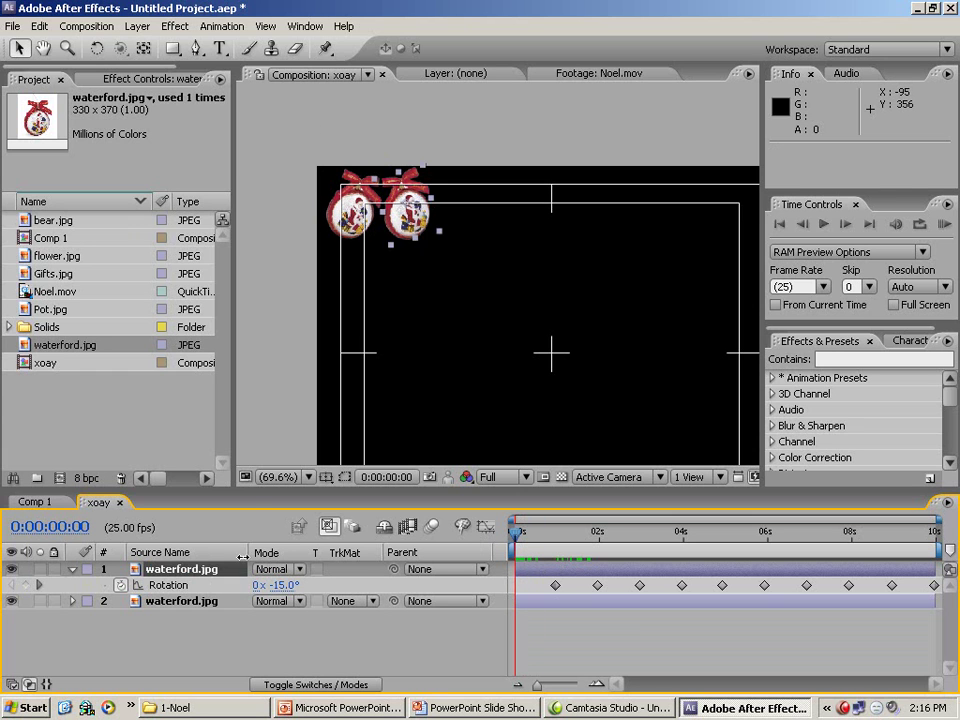
left_click(181, 587)
left_click_drag(598, 586, 557, 593)
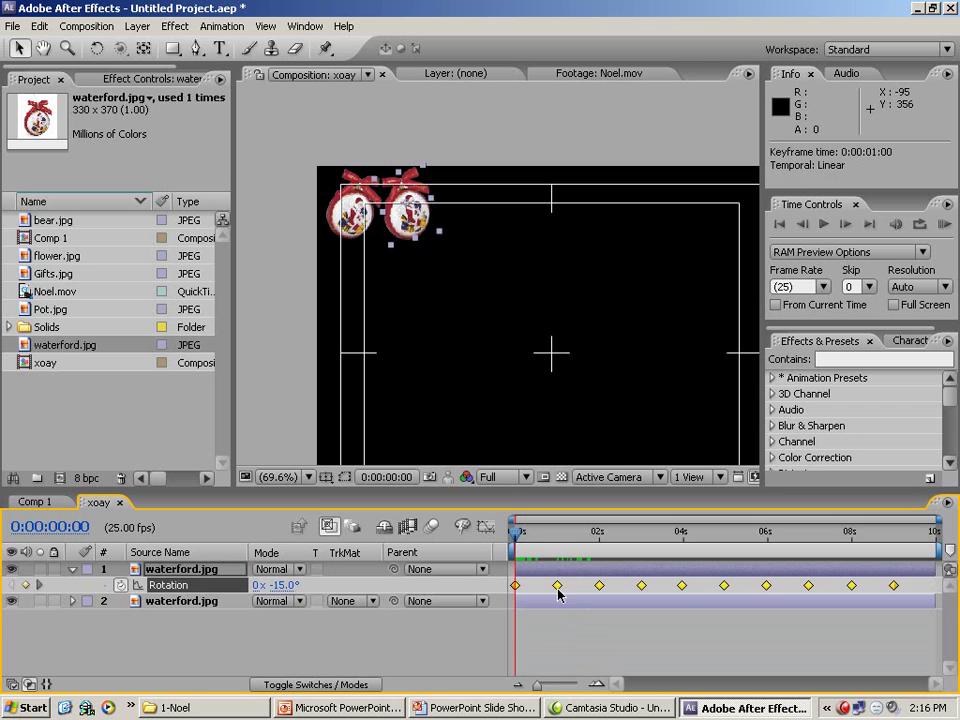
Step: Copy the duplicate's rotation keyframe at 8 seconds to the end of the composition and preview both ornaments swinging in opposition
left_click(847, 528)
left_click(863, 607)
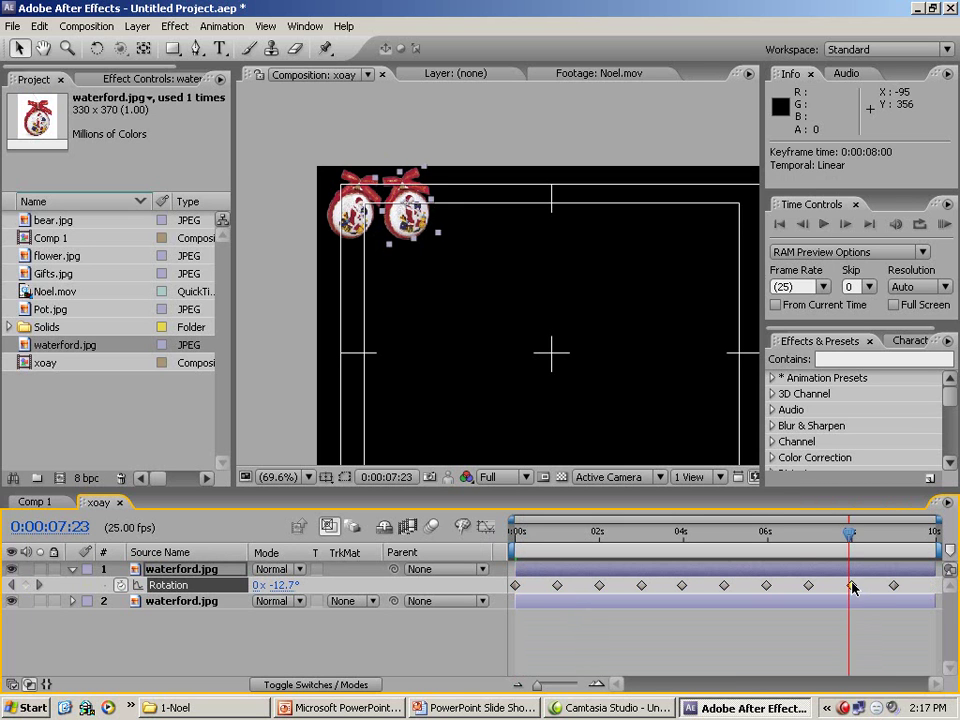
left_click(851, 585)
key("ctrl+c")
left_click_drag(847, 535, 955, 538)
key("ctrl+v")
key("space")
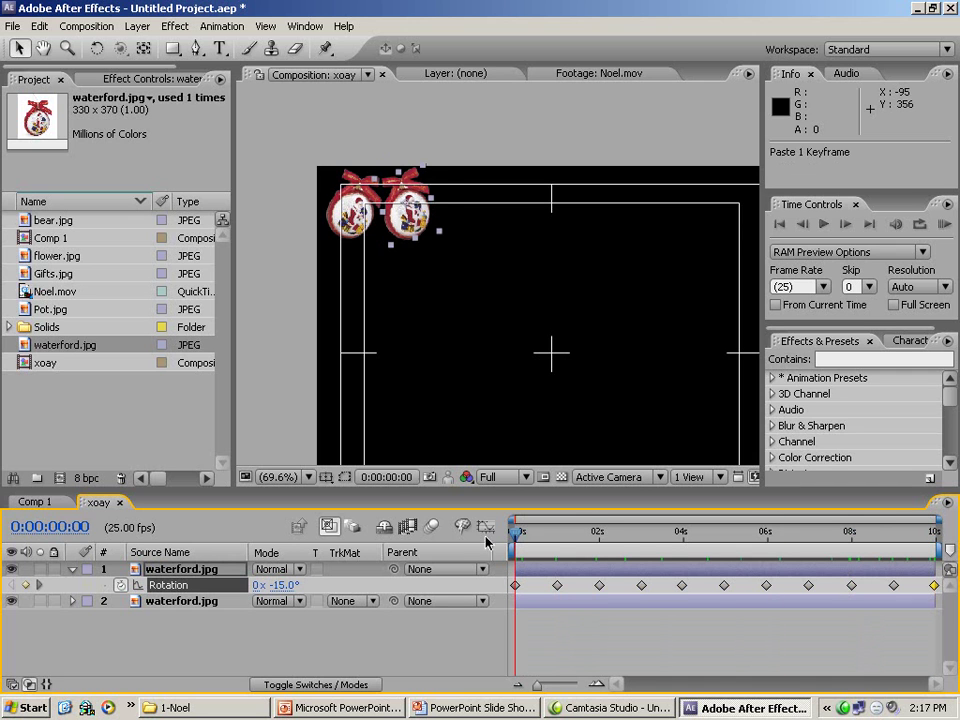
left_click(943, 225)
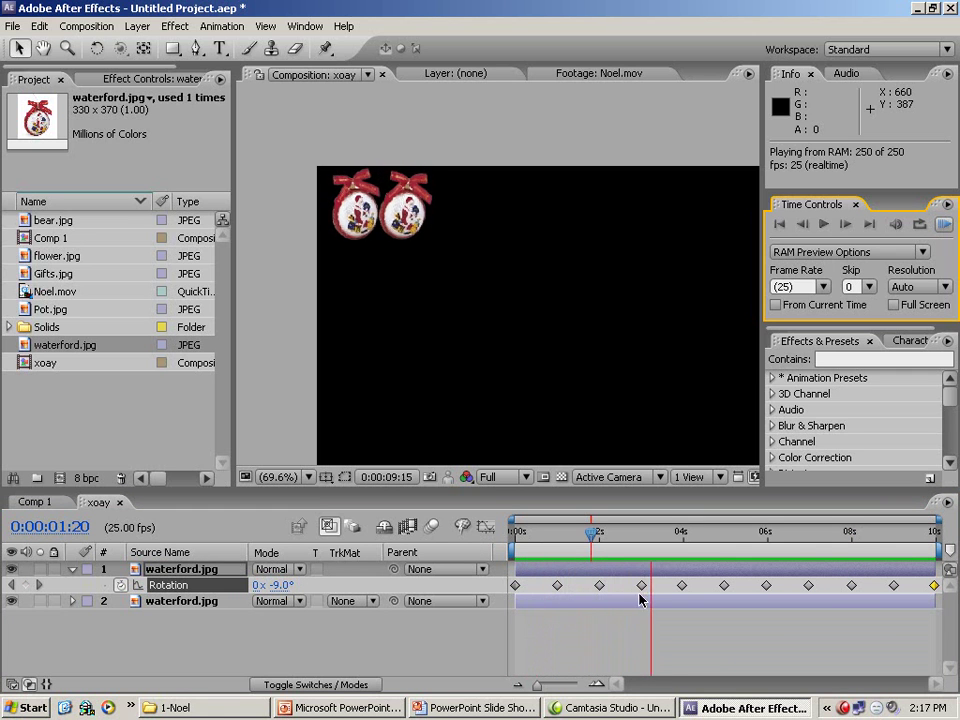
Step: Duplicate both ornament layers, stack the copies together on top, and move them beside the first pair
left_click(613, 643)
left_click(73, 570)
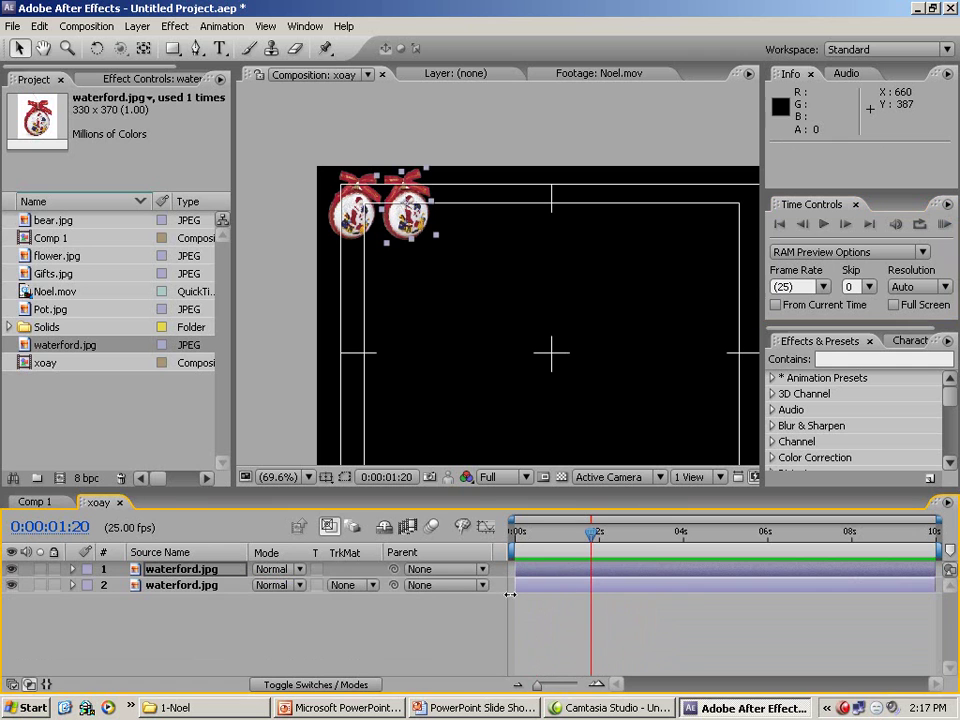
left_click(557, 590, "shift")
key("ctrl+d")
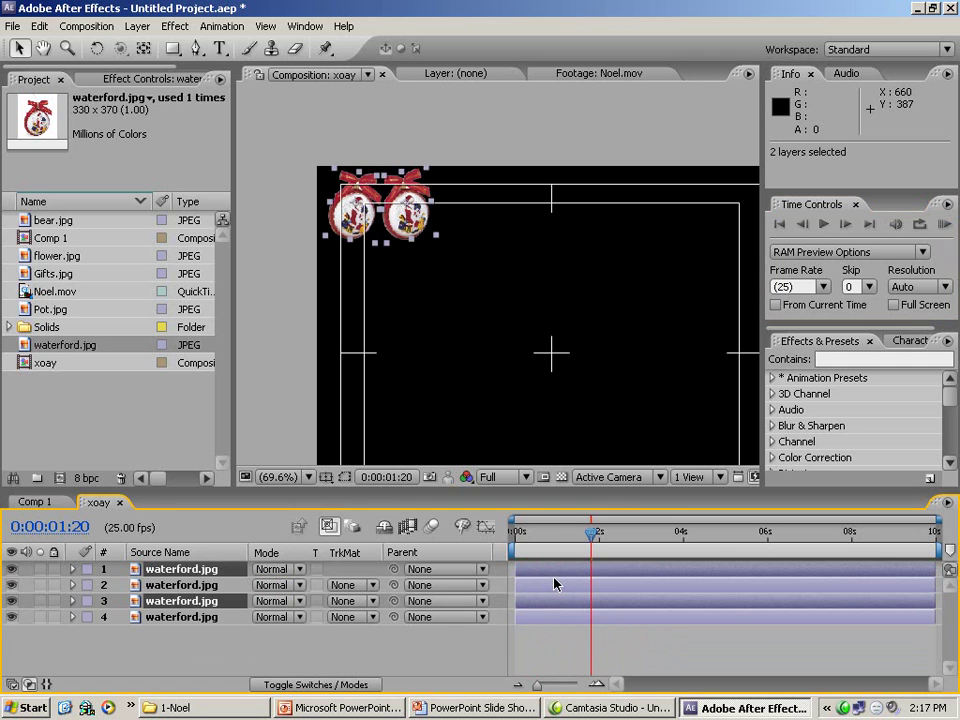
left_click_drag(168, 605, 141, 580)
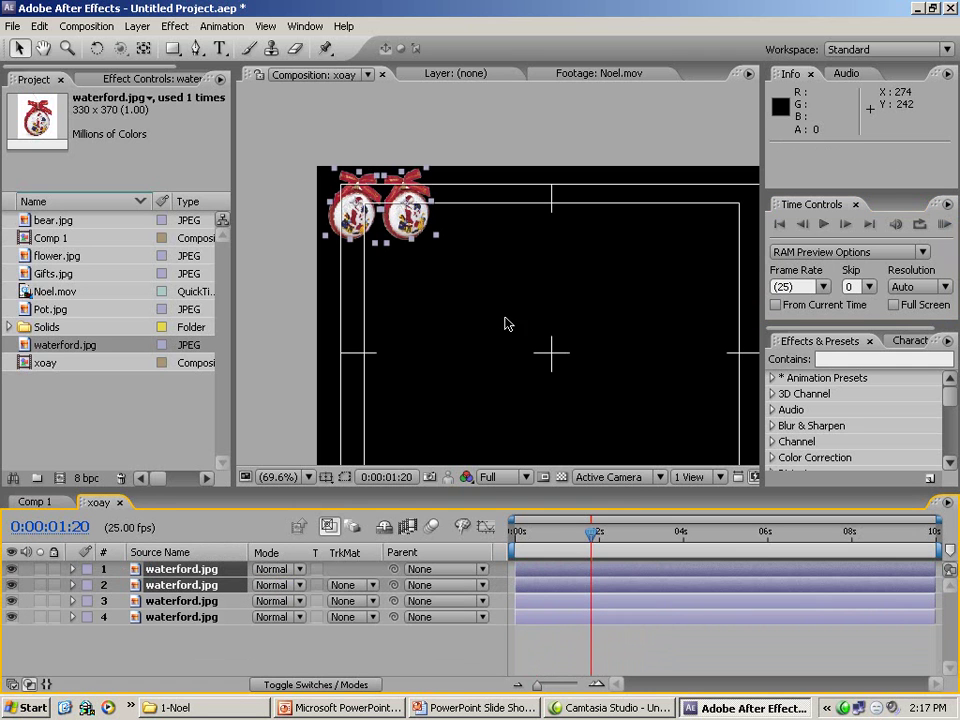
left_click_drag(408, 223, 519, 228)
Step: Duplicate the second pair of ornaments and move the copies about 159 pixels along the row
left_click(597, 572)
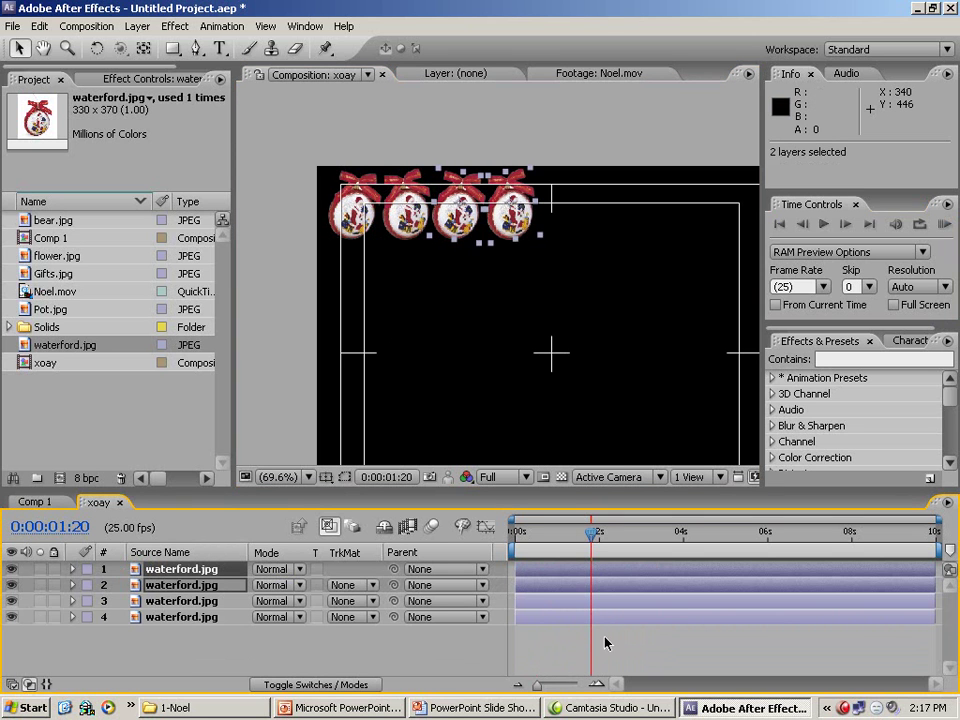
key("ctrl+d")
left_click(452, 236)
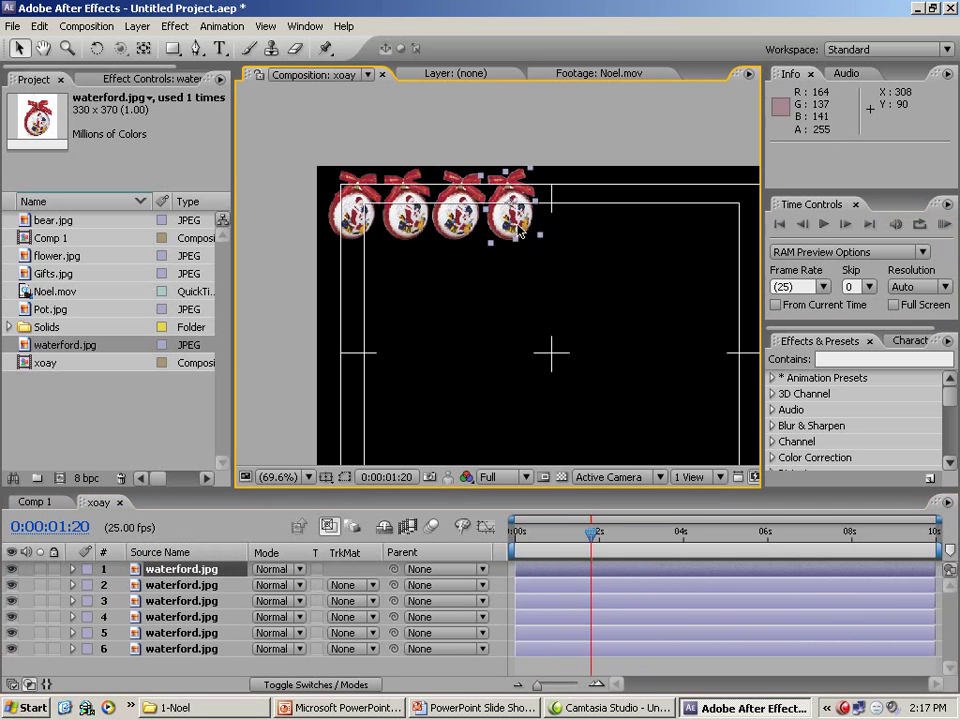
left_click(455, 229, "shift")
left_click_drag(457, 229, 568, 228)
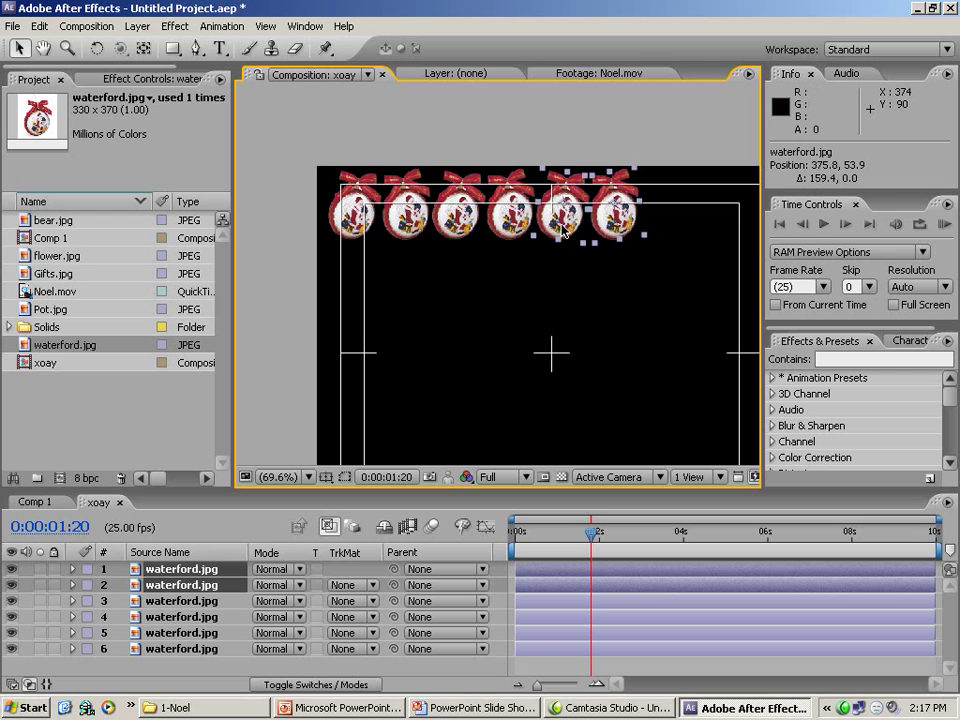
Step: Duplicate the third pair of ornaments, stack the copies together on top, and move them about 162 pixels along the row
key("ctrl+d")
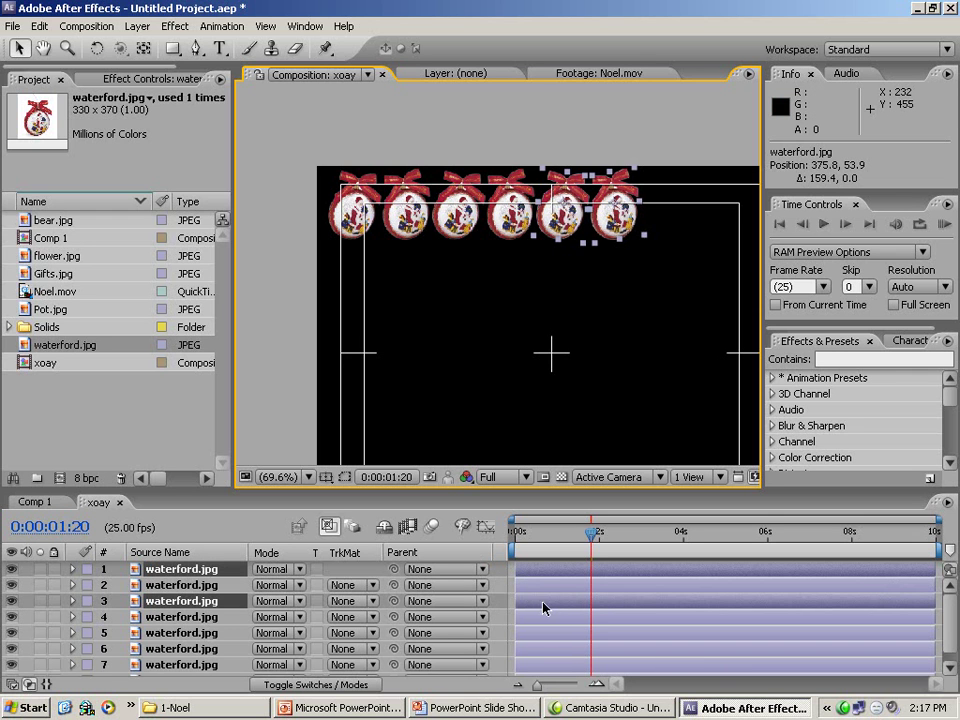
left_click_drag(216, 608, 216, 584)
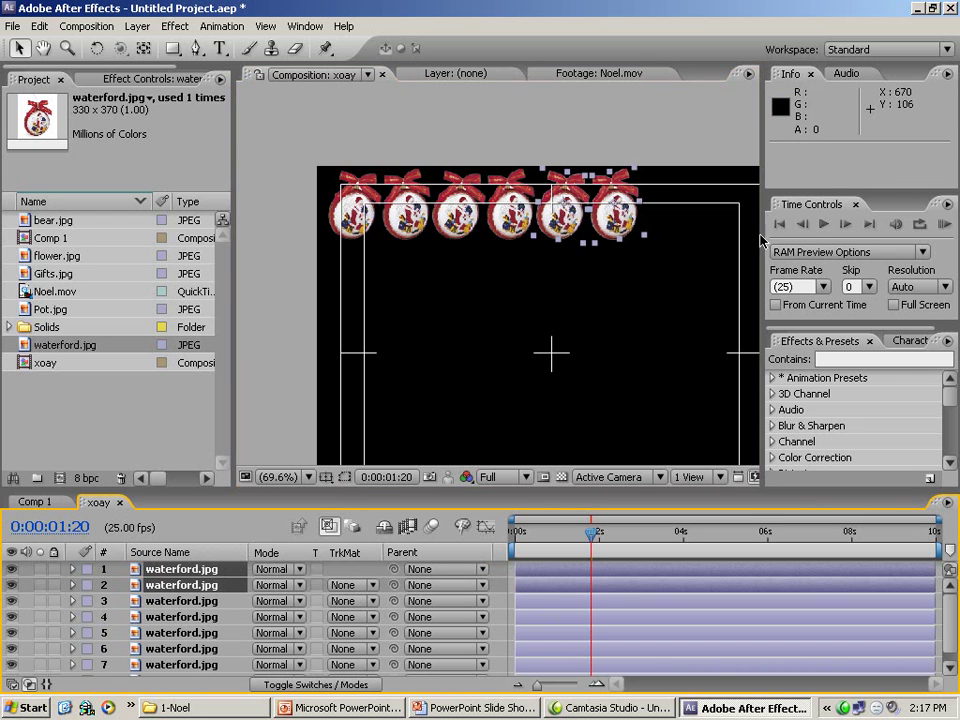
left_click_drag(618, 228, 724, 228)
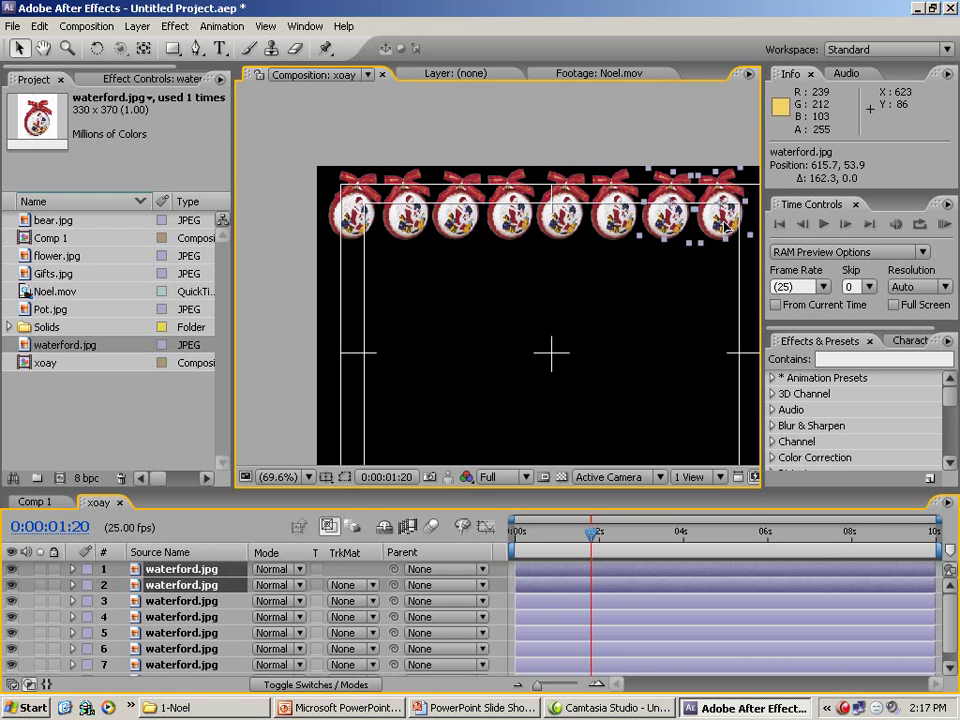
Step: Shift all eight ornaments together about 22 pixels to the right to centre the row in the frame, and preview the swing
key("ctrl+a")
left_click_drag(487, 229, 495, 229)
left_click_drag(532, 353, 497, 327)
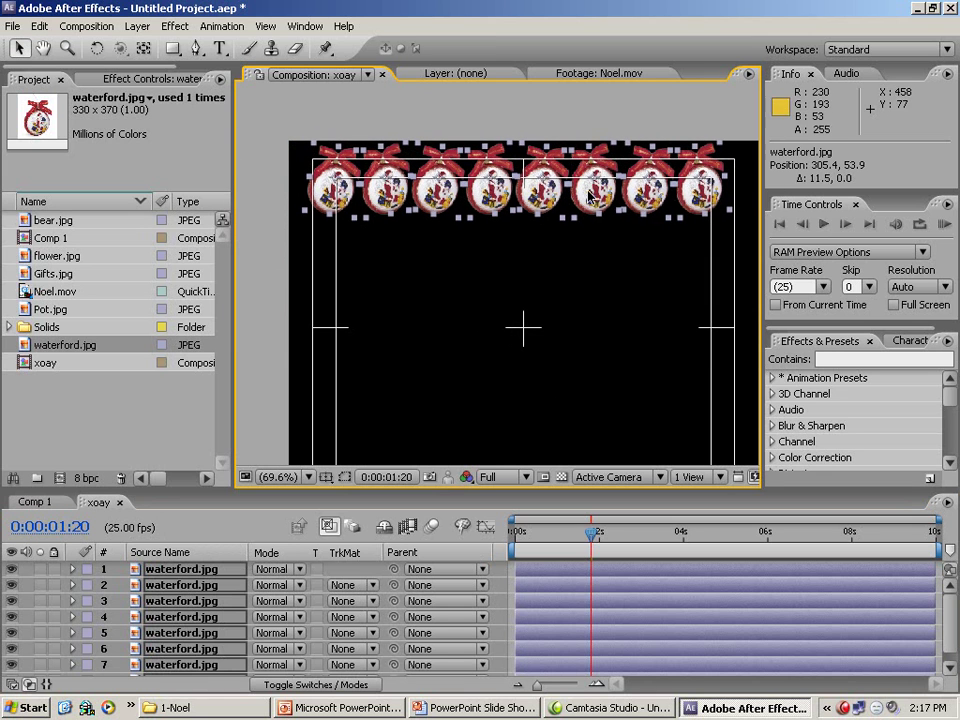
left_click_drag(583, 199, 590, 197)
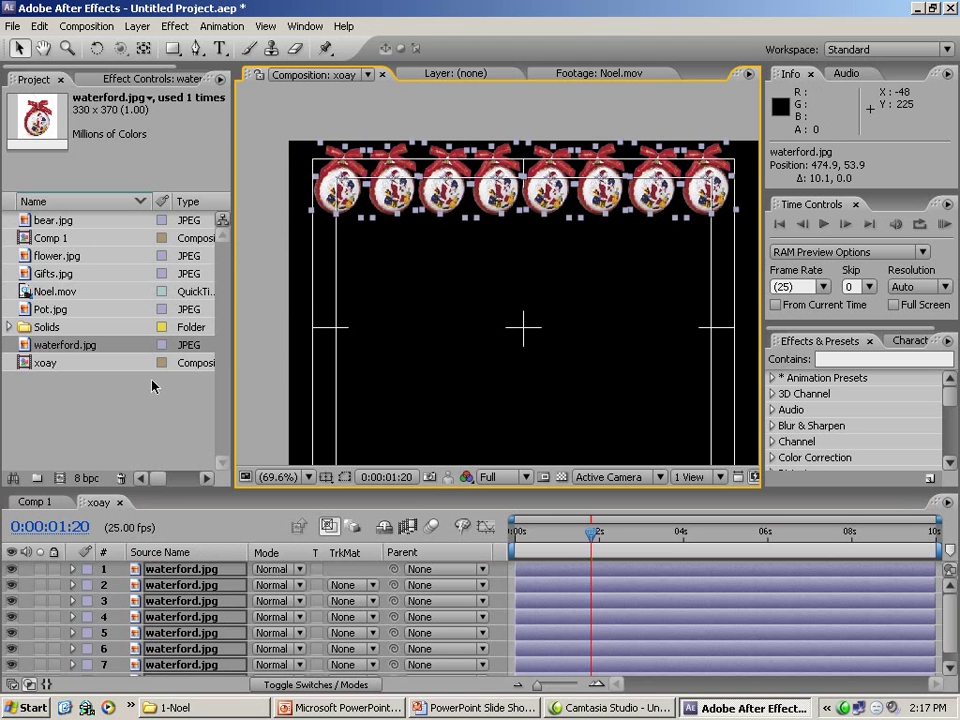
key("KP_0")
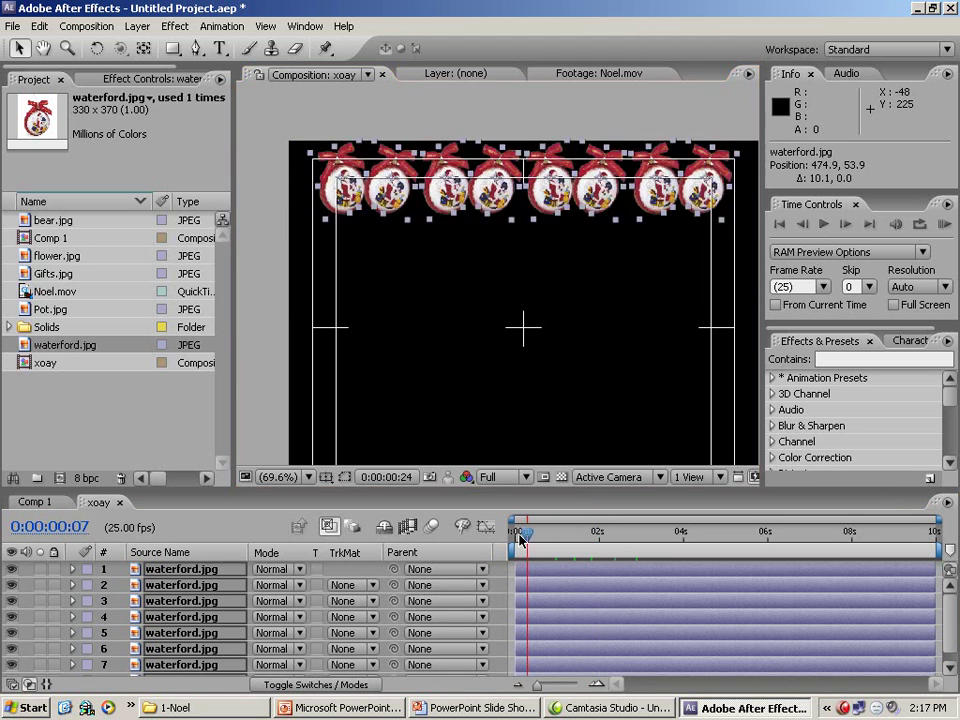
Step: Add the xoay composition as the top layer of Comp 1 and preview the swinging ornaments over the wreath background
left_click(36, 503)
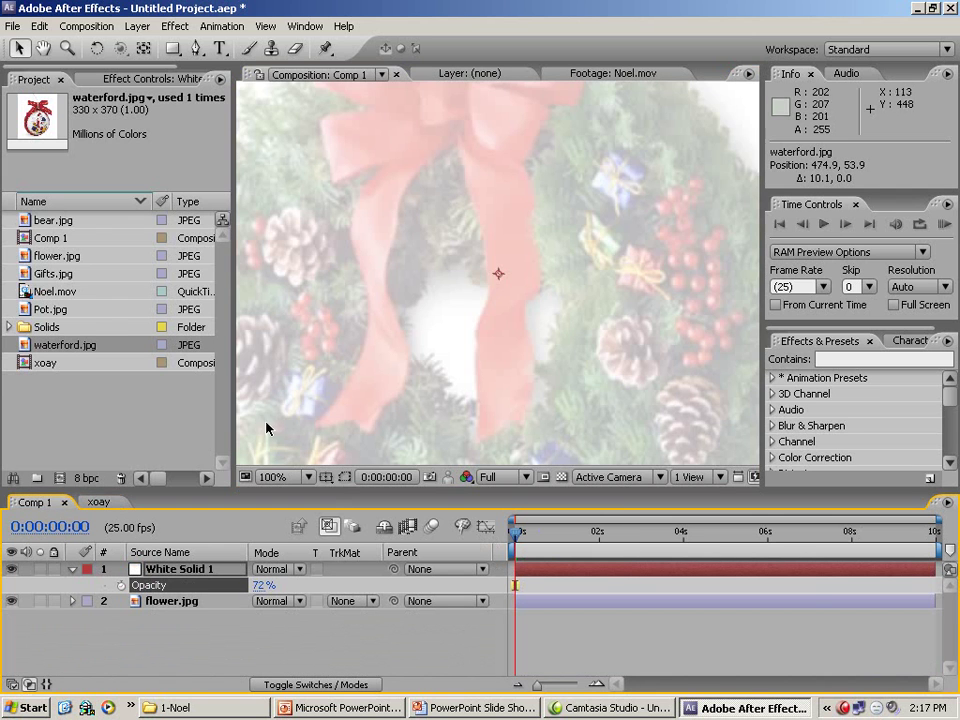
left_click_drag(36, 362, 84, 565)
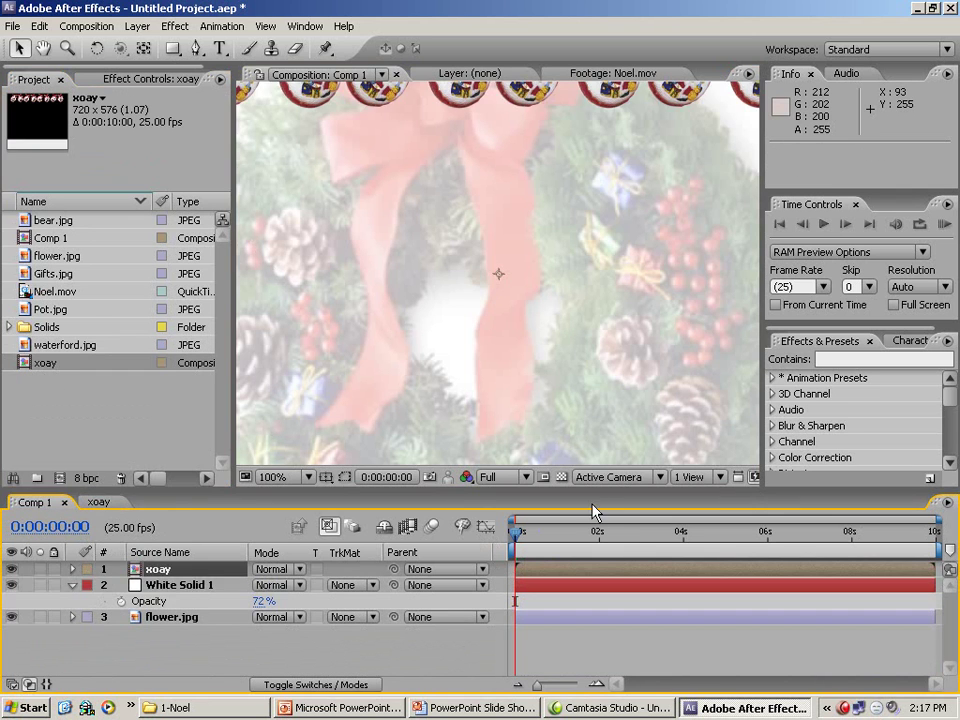
left_click(275, 477)
left_click(283, 223)
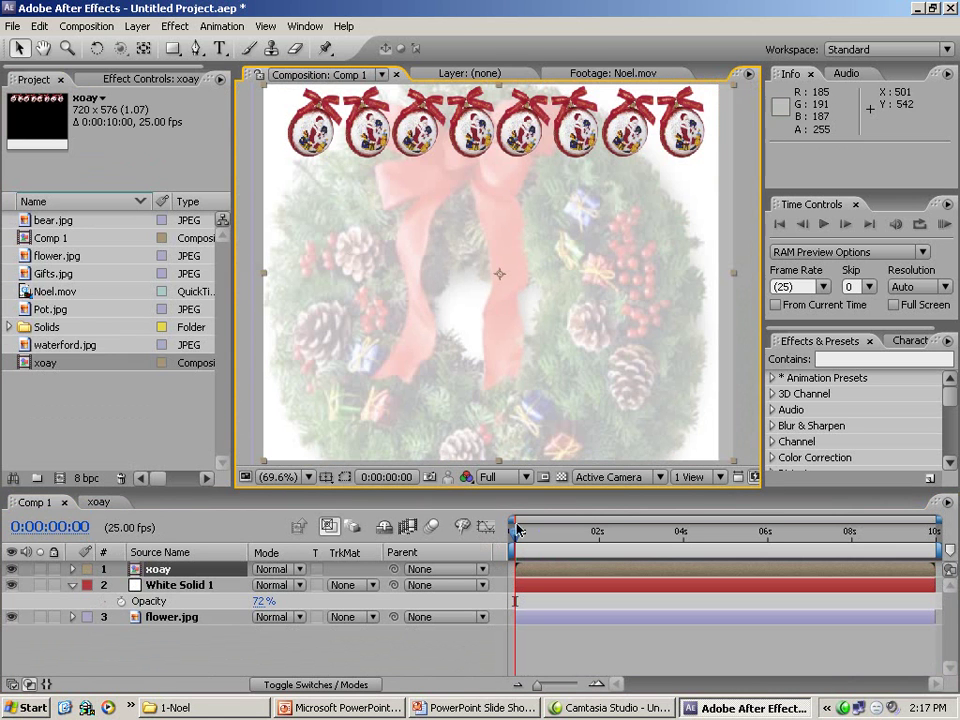
left_click_drag(523, 538, 643, 549)
left_click(945, 224)
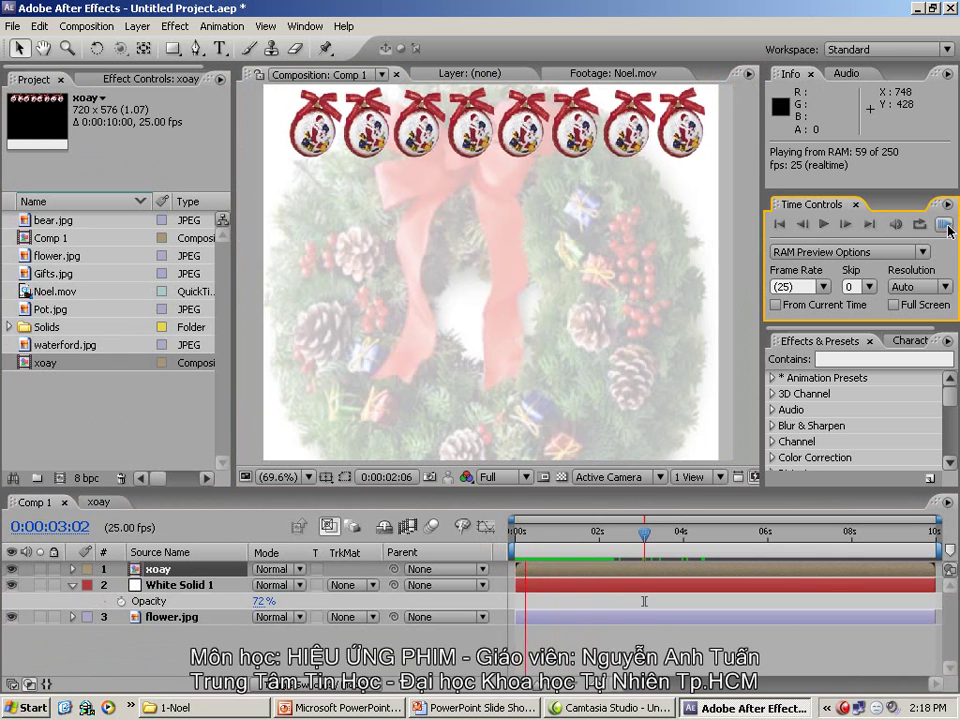
left_click(512, 343)
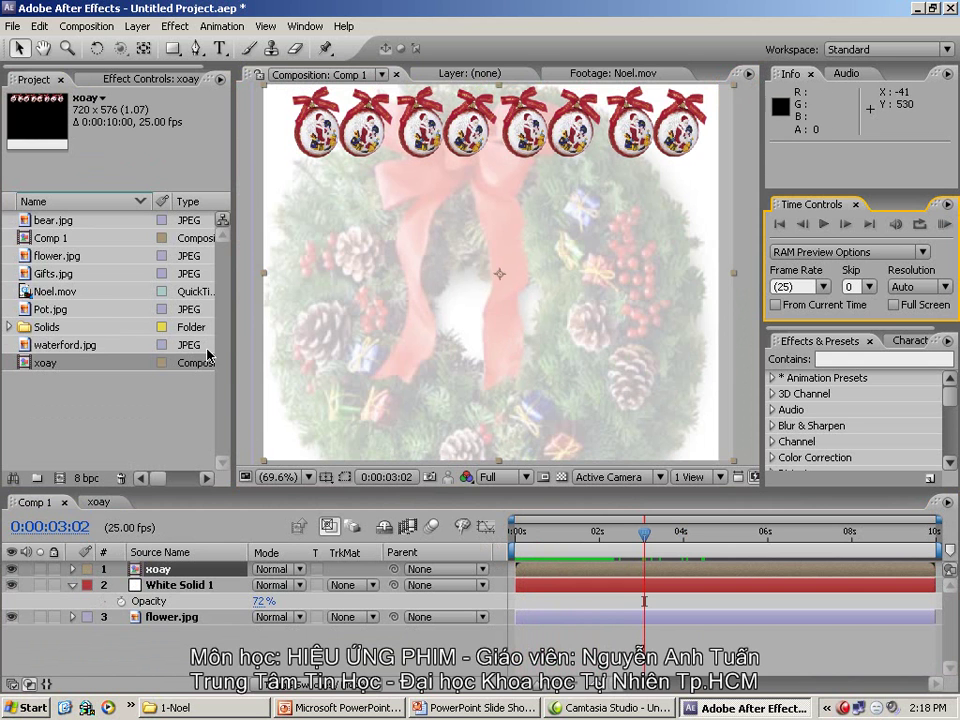
Step: Check the Noel.mov reference, add Pot.jpg as the top layer of Comp 1, and place it in the lower left of the frame
left_click(584, 72)
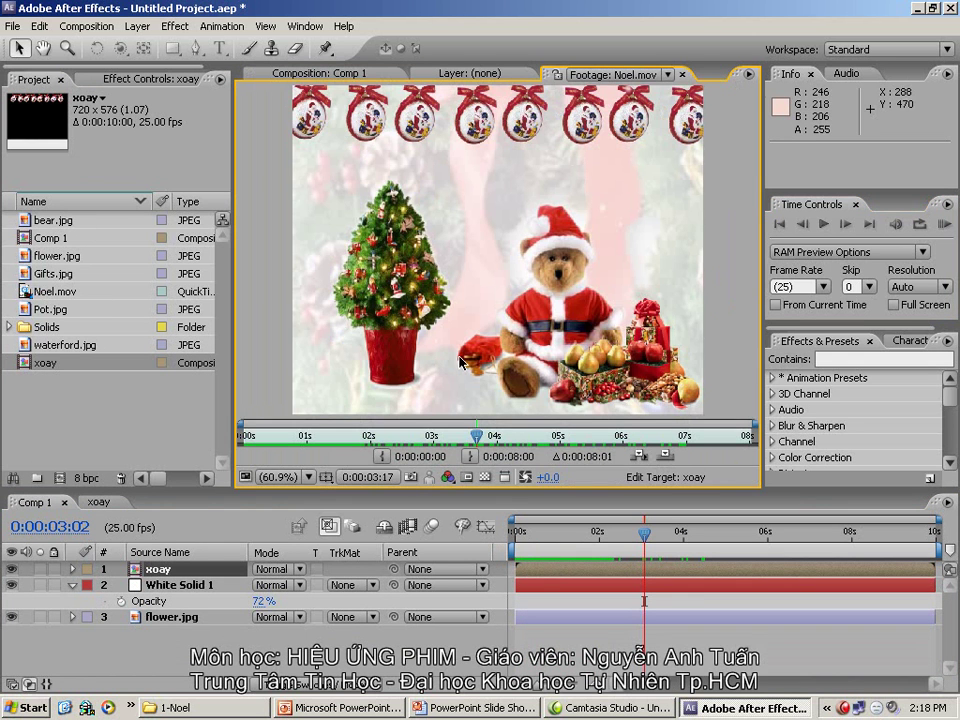
left_click_drag(476, 440, 389, 441)
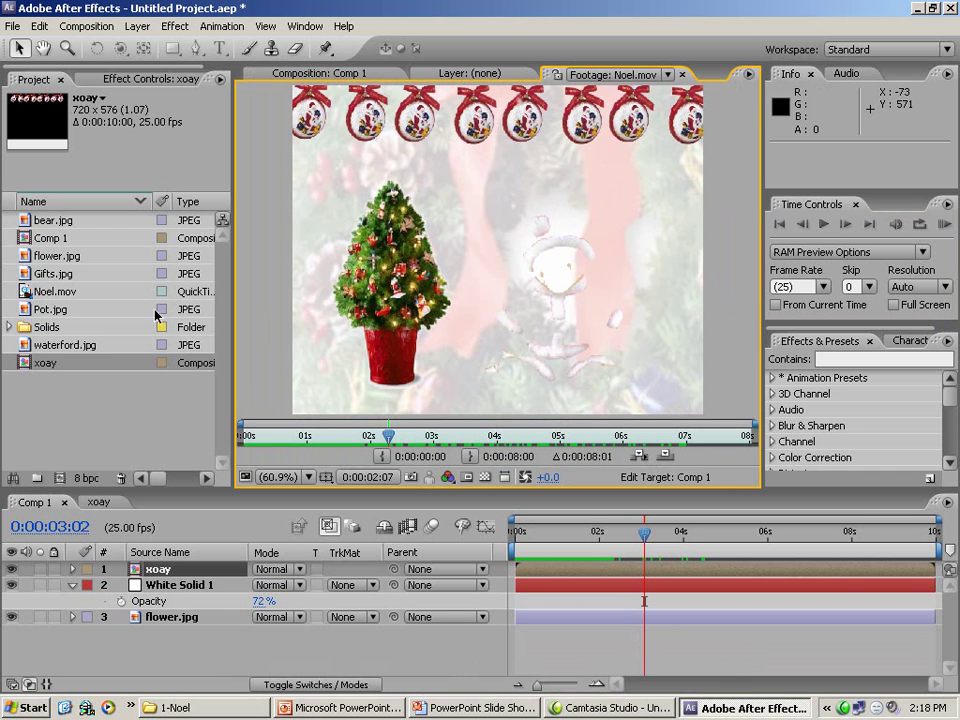
left_click(310, 76)
left_click(55, 273)
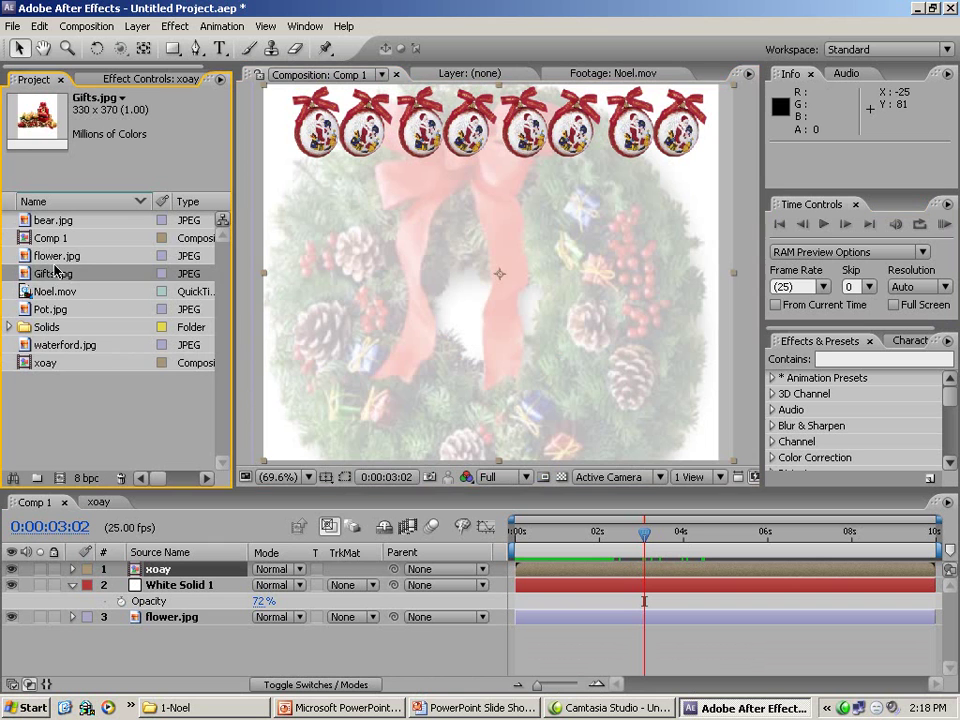
left_click(52, 258)
left_click(55, 345)
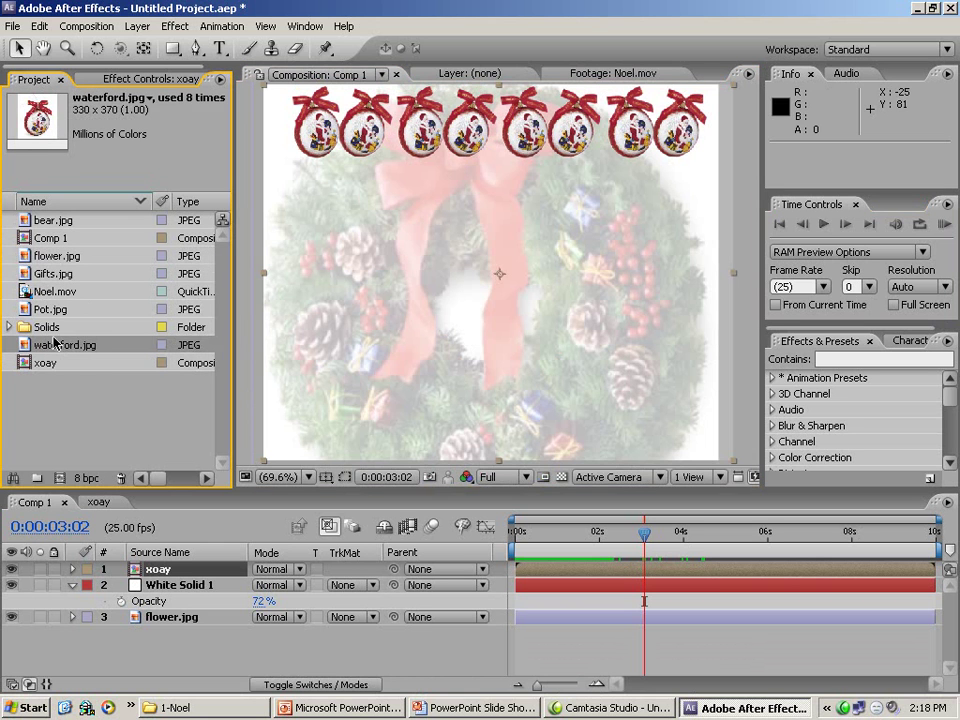
left_click(52, 309)
left_click_drag(58, 312, 390, 562)
left_click_drag(512, 312, 444, 335)
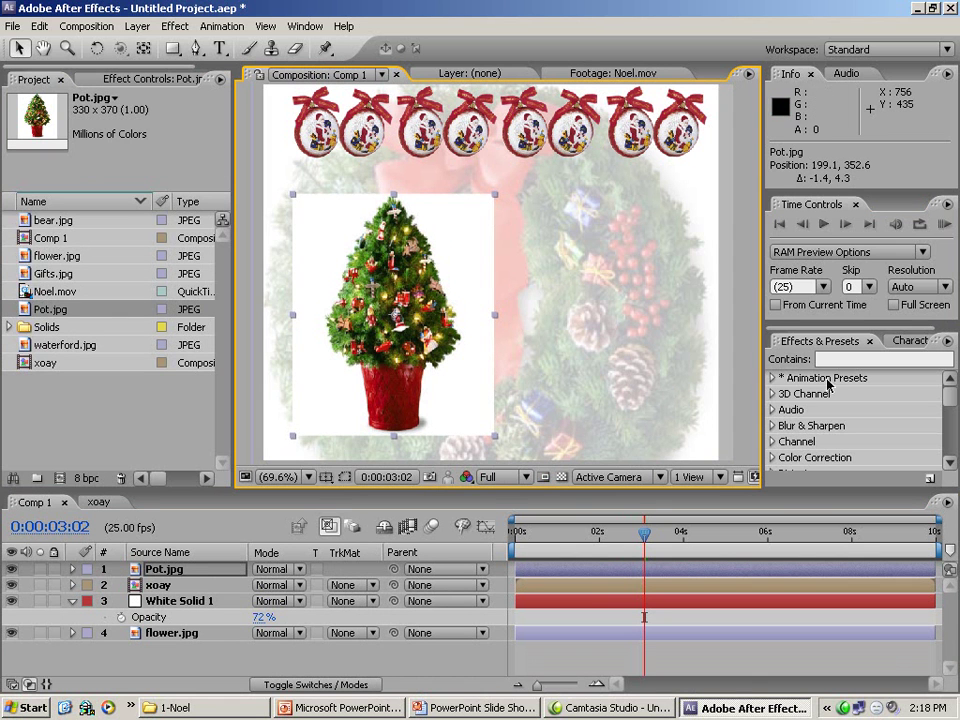
Step: Key out the white background of Pot.jpg with the Color Key effect, using Color Tolerance 15 and Edge Feather 3.0
left_click_drag(950, 411, 950, 428)
left_click(773, 430)
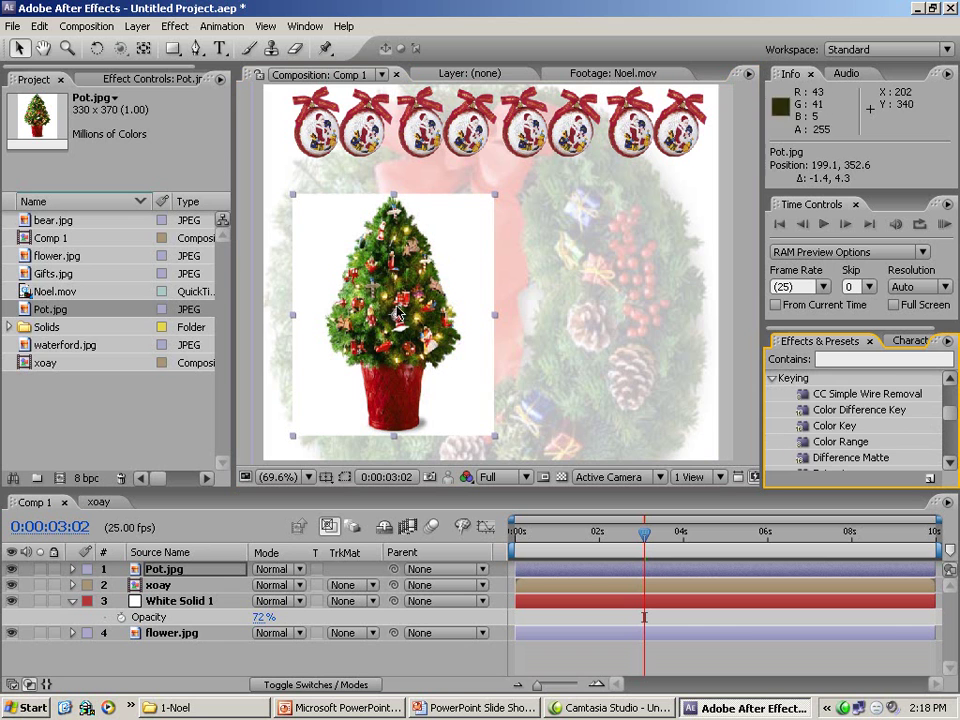
double_click(835, 430)
left_click(138, 146)
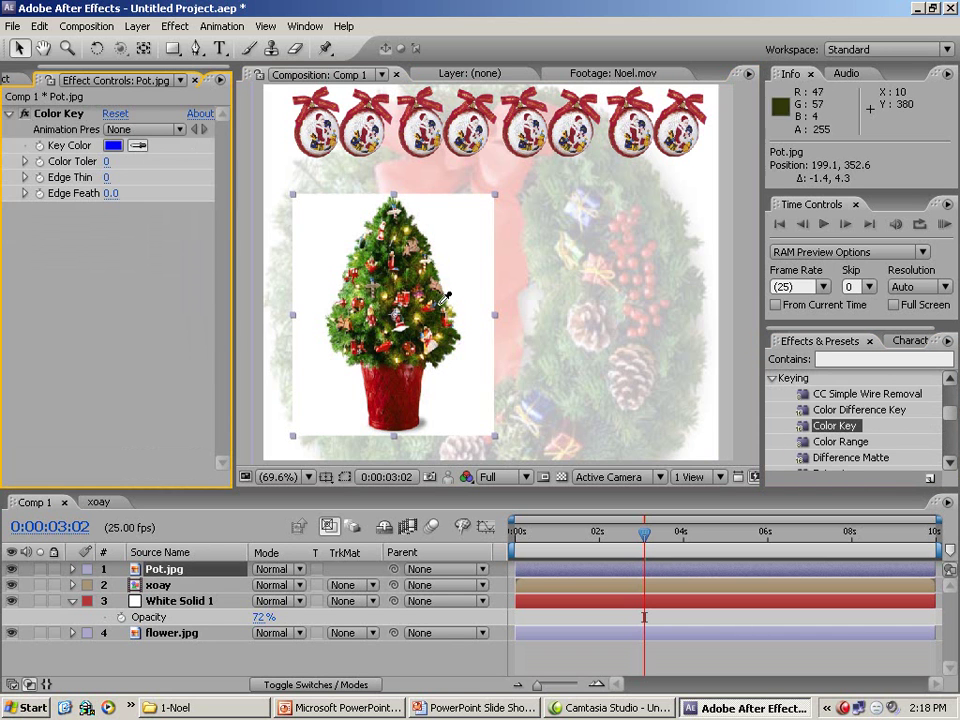
left_click(467, 268)
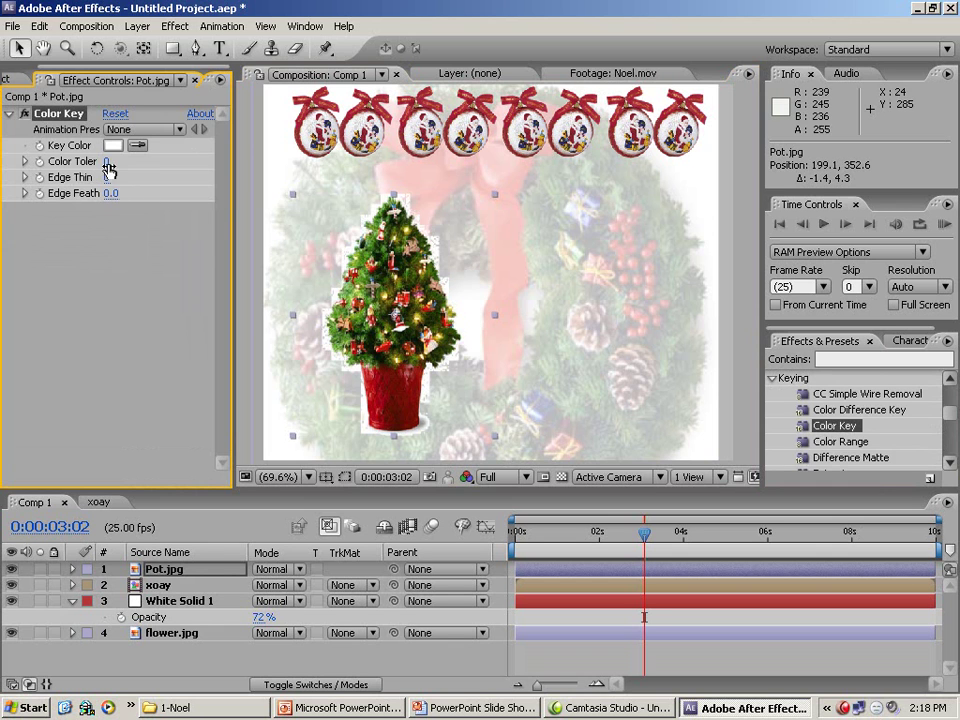
left_click_drag(108, 161, 111, 161)
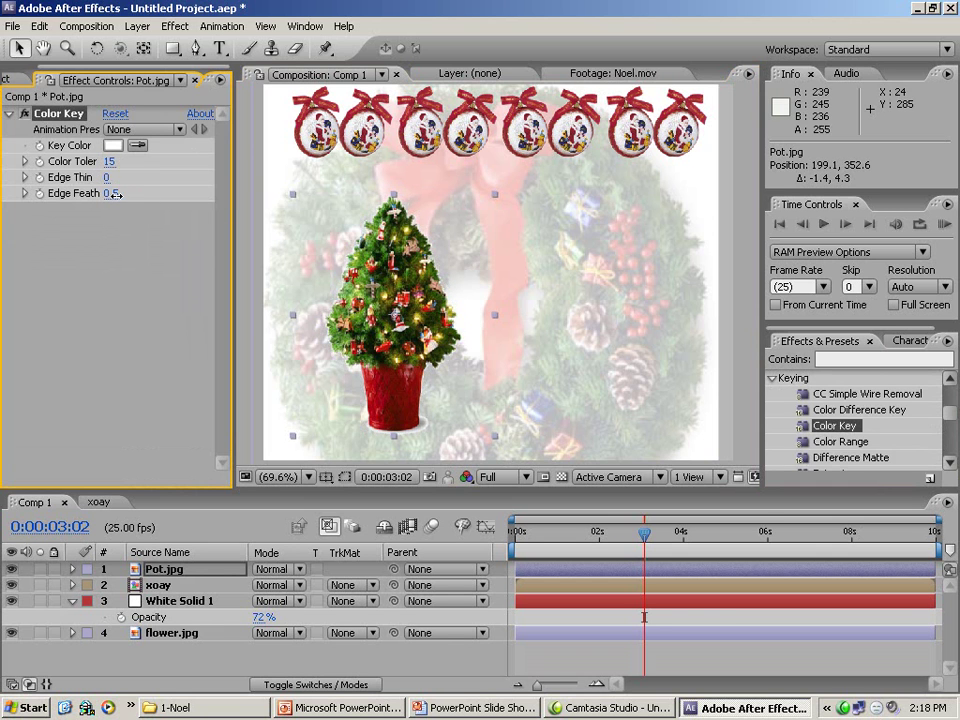
left_click(113, 194)
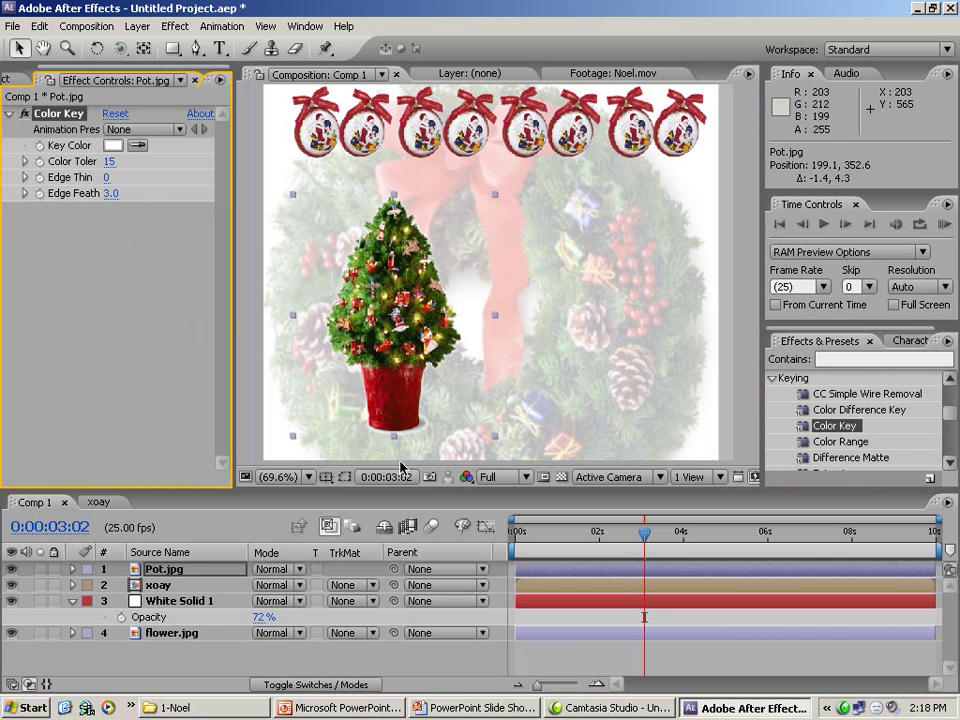
Step: Return to 0 seconds, show the title and action safe guides, and align the tree within them at about 190.5, 344.0
left_click_drag(615, 535, 514, 536)
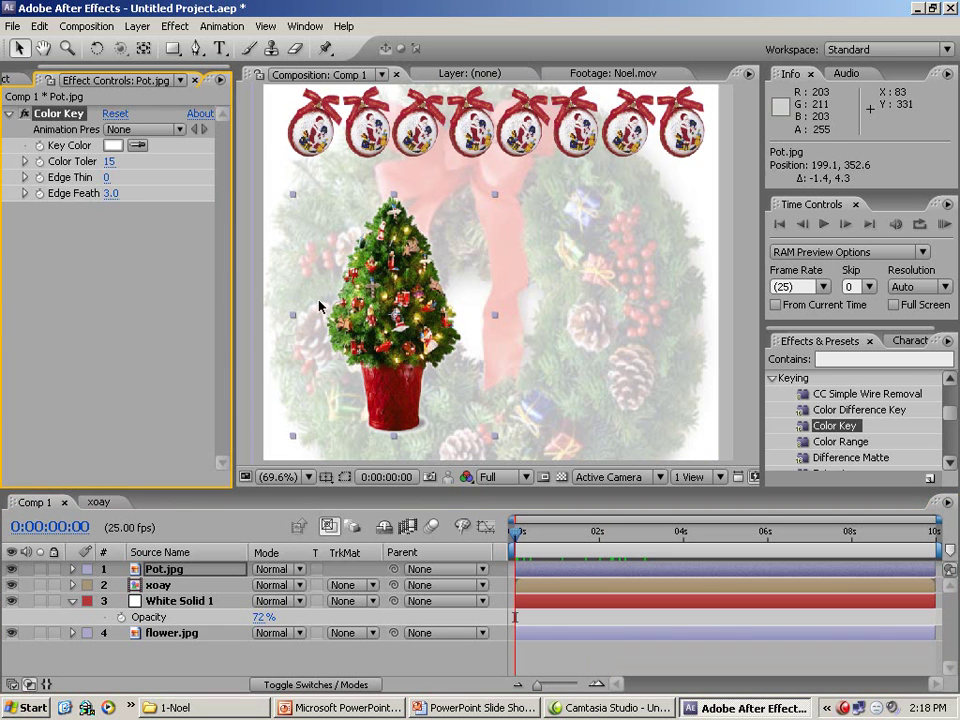
left_click_drag(305, 245, 302, 239)
left_click(326, 477)
left_click(345, 494)
left_click_drag(415, 325, 412, 325)
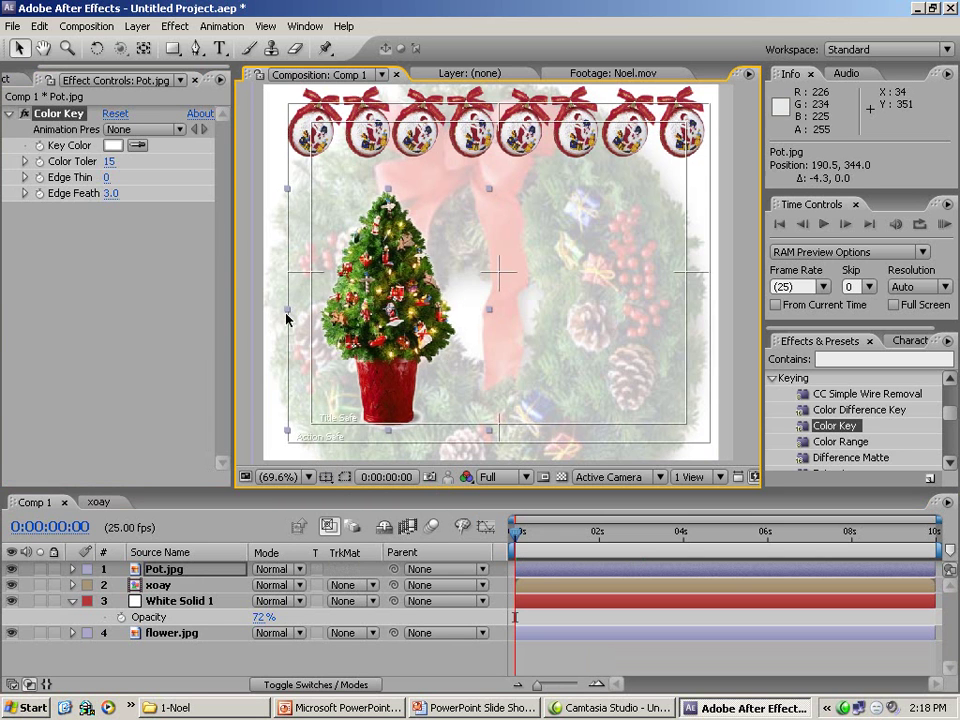
Step: Duplicate the Color Key effect, sample the tree's green as its key colour, and set Color Tolerance to 101 and Edge Feather to 0.0
left_click(73, 119)
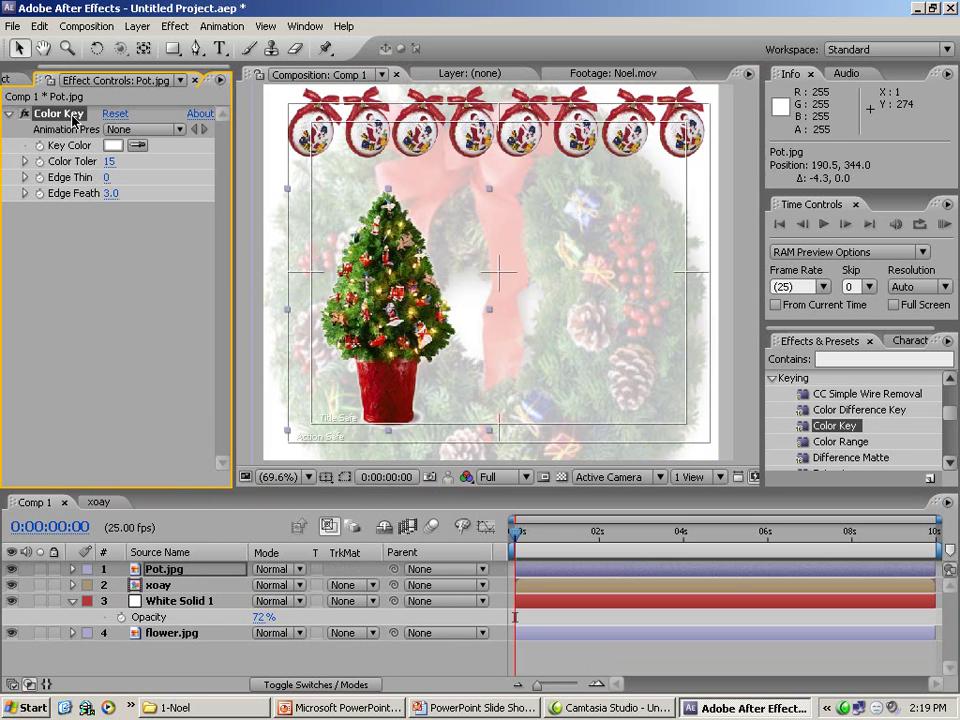
key("ctrl+d")
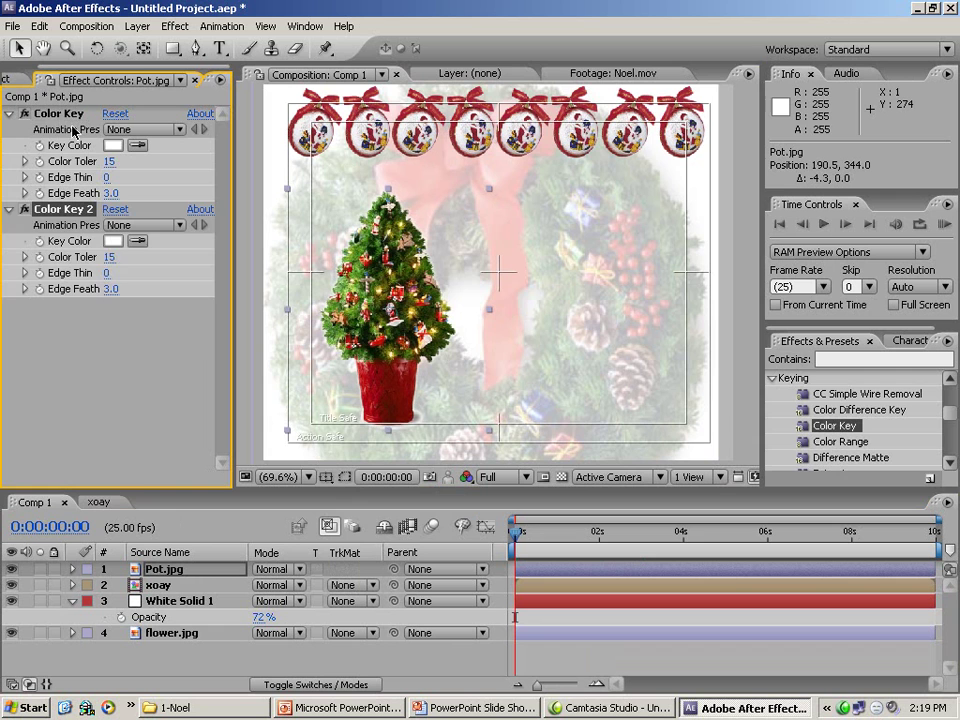
left_click(137, 242)
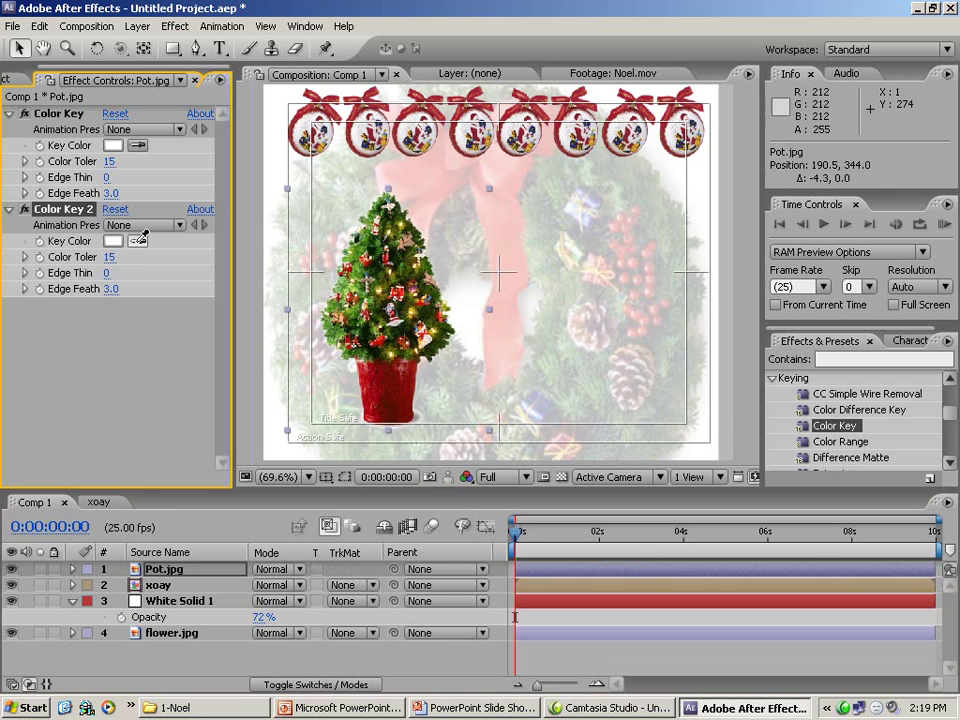
left_click(370, 268)
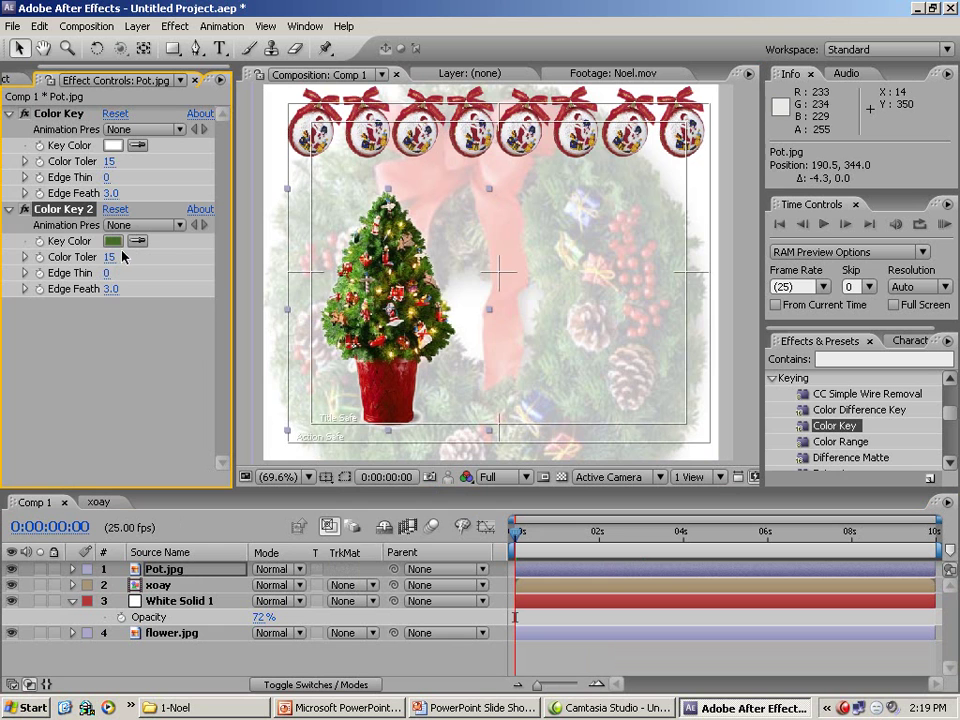
left_click_drag(109, 257, 18, 289)
mouse_move(110, 257)
left_mouse_down()
mouse_move(4, 257)
mouse_move(100, 261)
left_mouse_up()
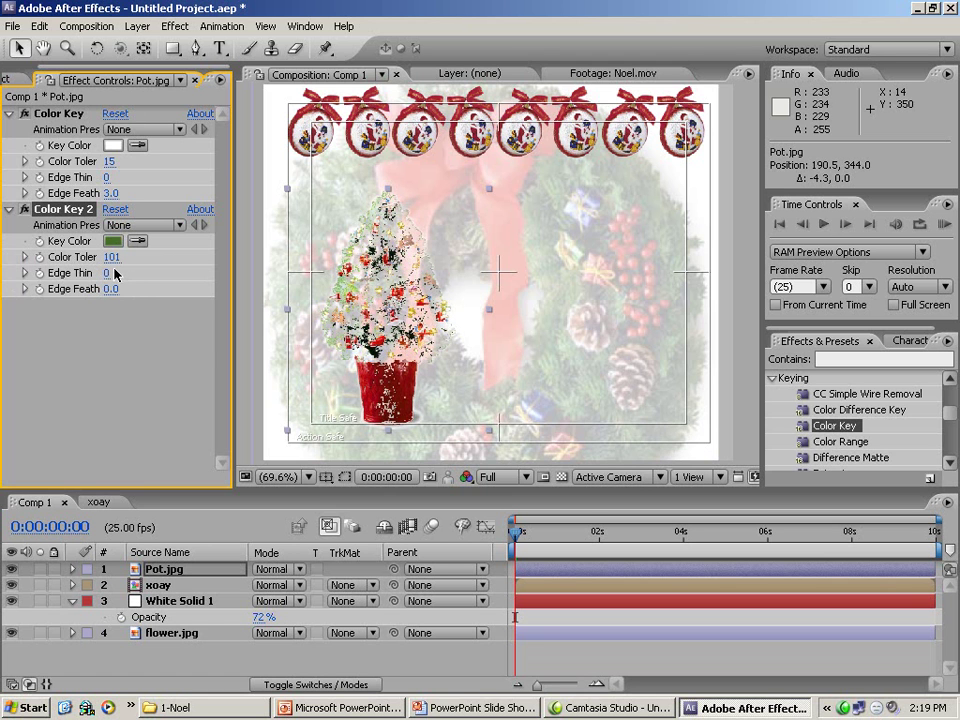
Step: Check the tree's appearance in the Noel.mov reference and trim the Pot.jpg layer in Comp 1 so it starts at 0:00:01:00
left_click(612, 73)
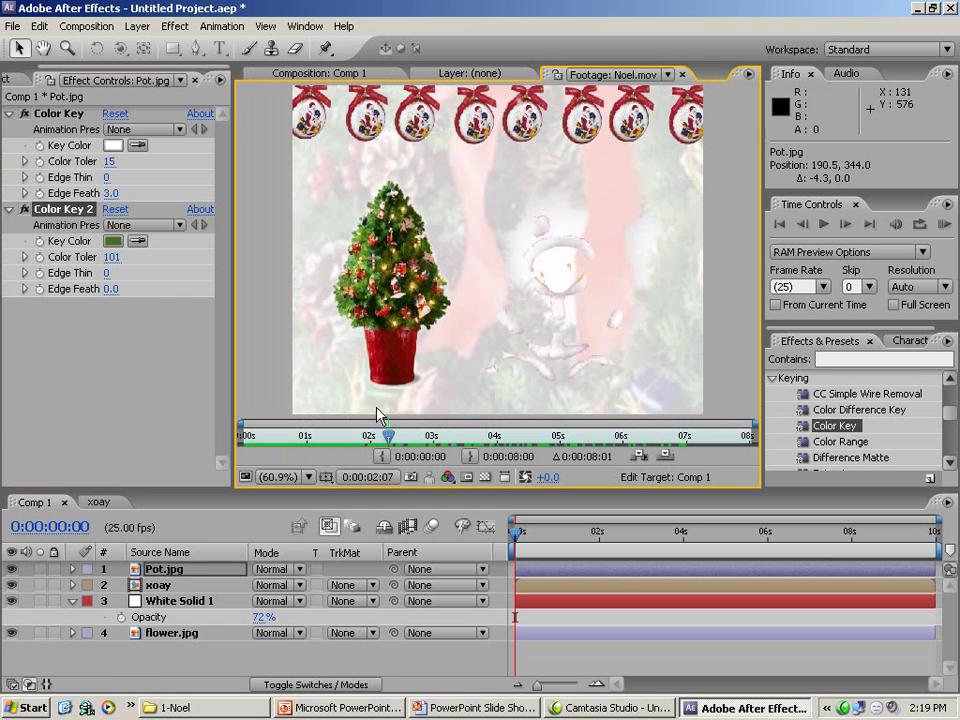
left_click_drag(389, 437, 340, 443)
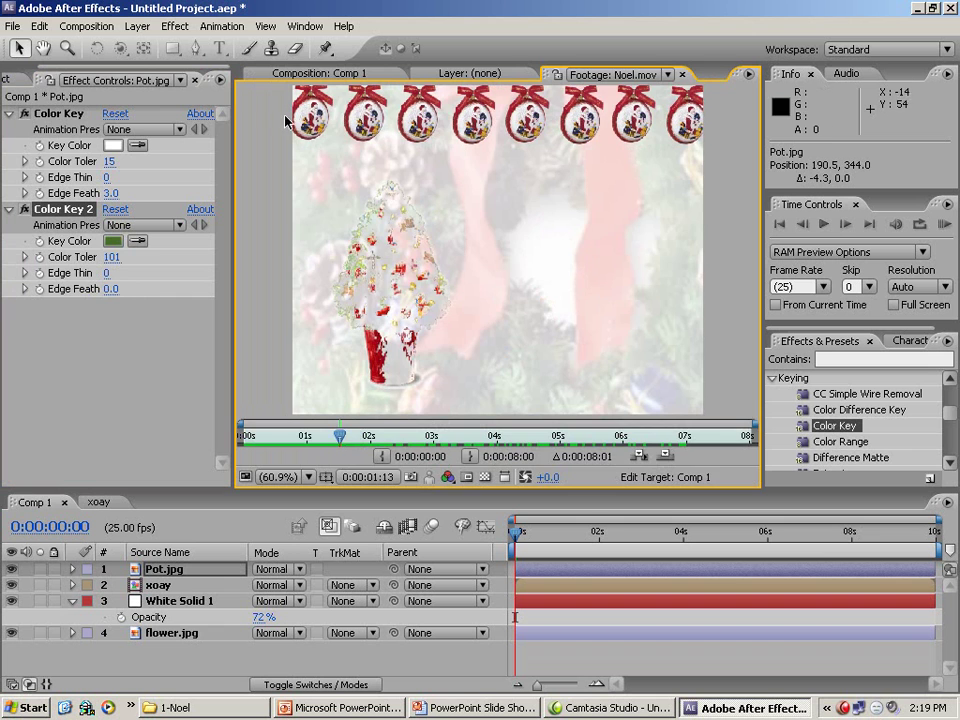
left_click(318, 73)
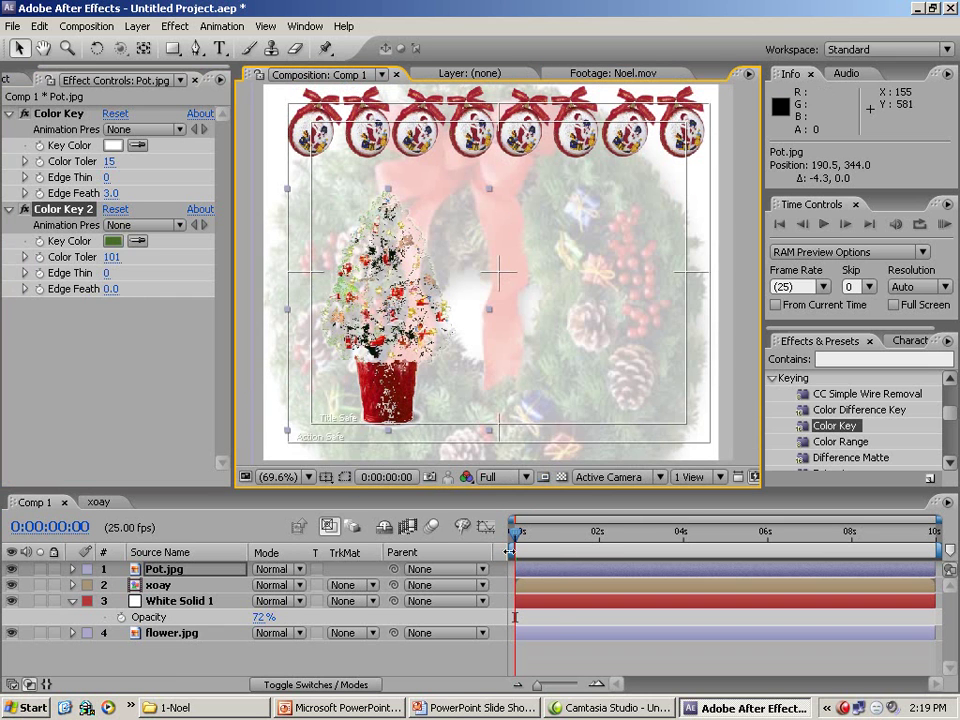
left_click(561, 538)
left_click_drag(561, 538, 557, 537)
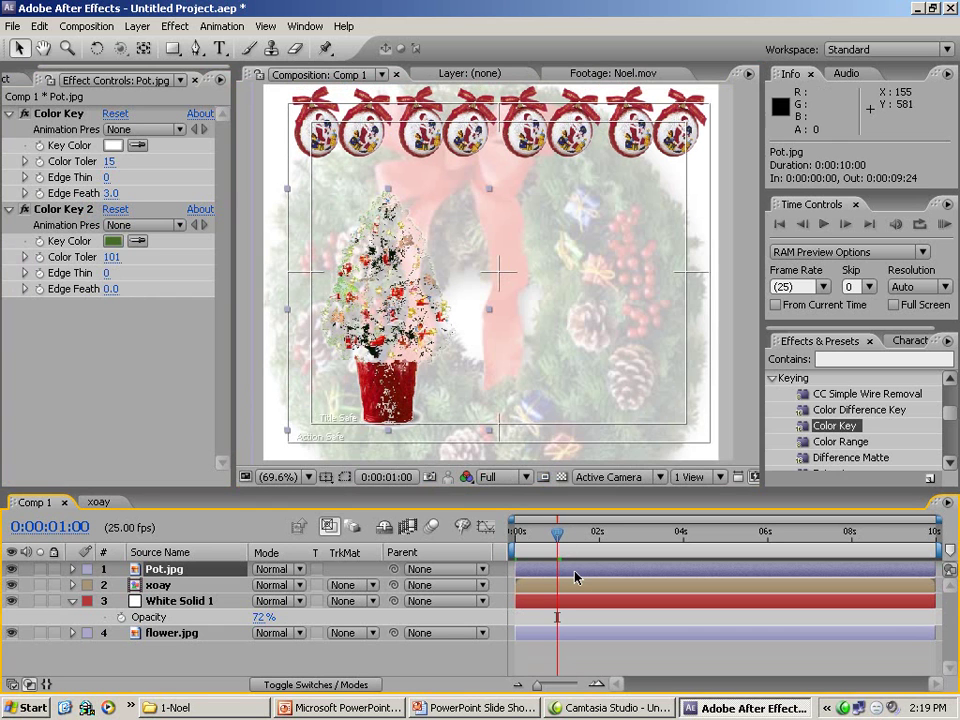
key("alt+bracketleft")
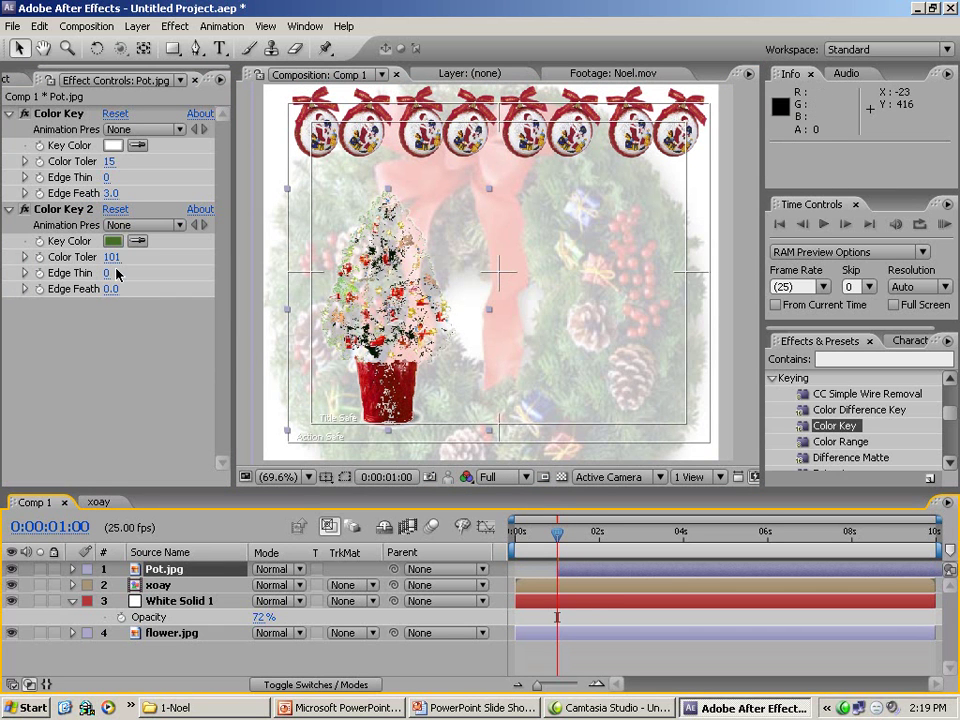
Step: Set the second Color Key's Color Tolerance to 255 and add its first keyframe at 1 second
left_click_drag(113, 257, 296, 270)
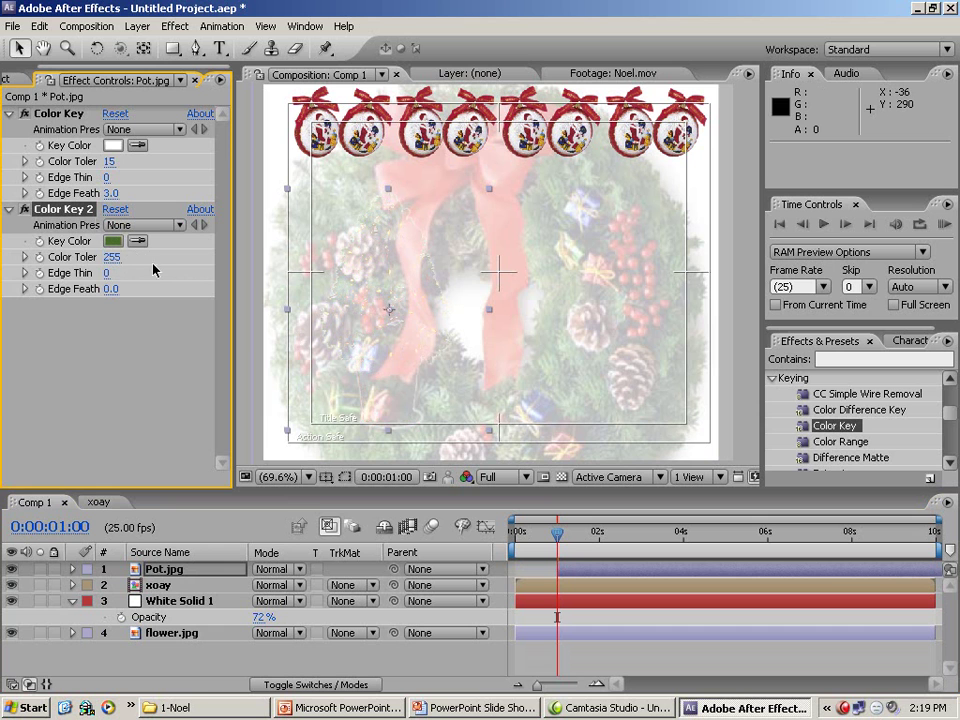
left_click(38, 259)
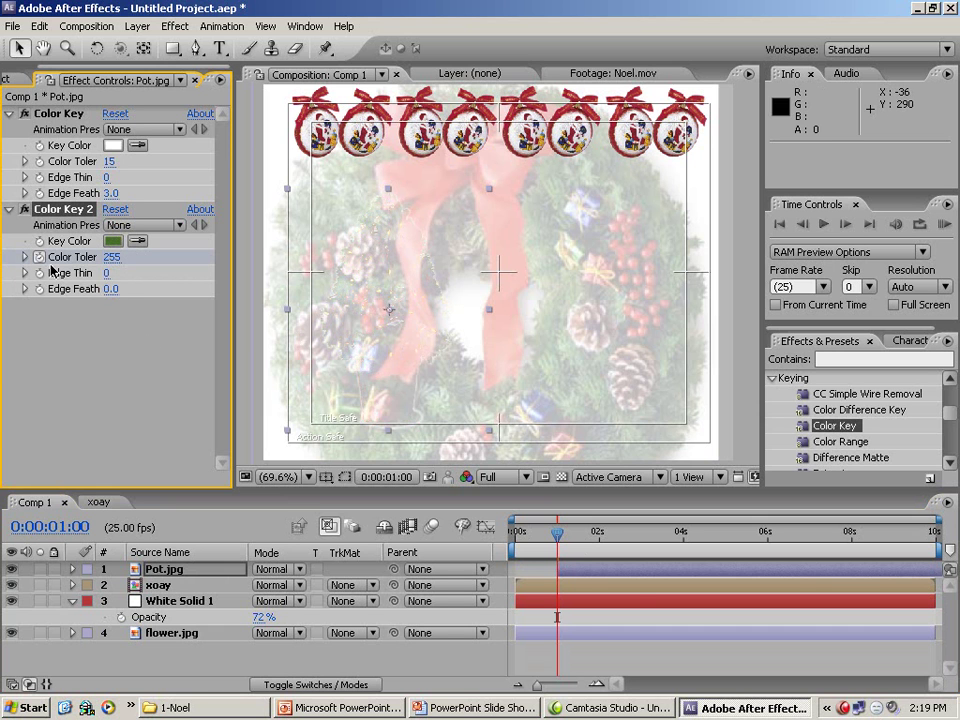
Step: Set the second Color Key's Color Tolerance to 0 at about 2 seconds, scrub through the tree's reveal, and collapse White Solid 1
left_click_drag(565, 540, 600, 548)
left_click(111, 257)
type("0")
key("Return")
left_click_drag(595, 541, 524, 552)
left_click(73, 601)
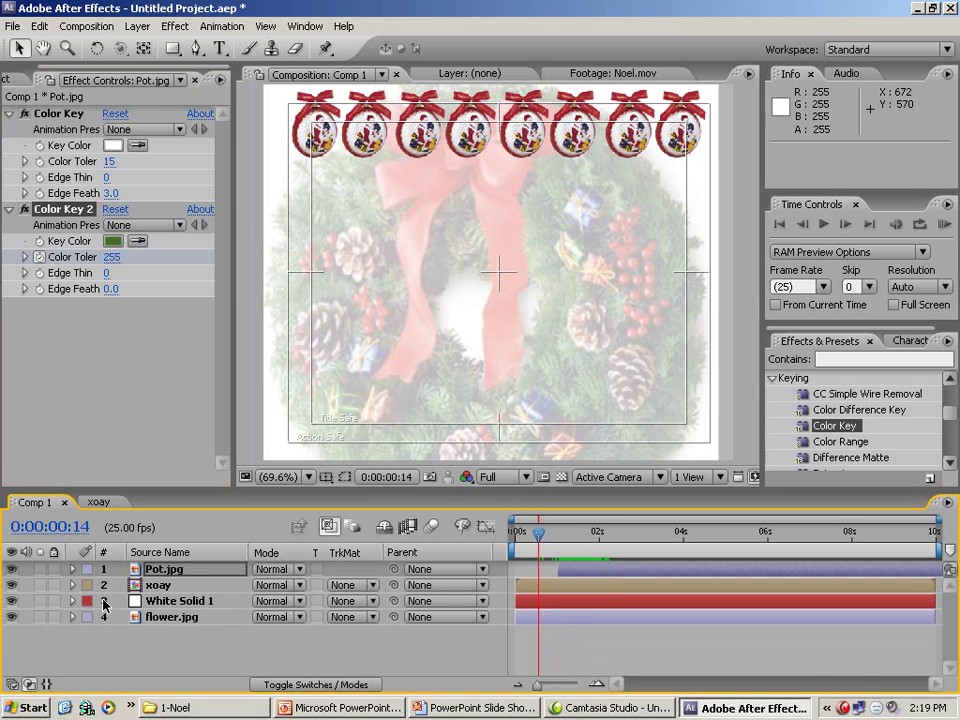
Step: Select the xoay, White Solid 1 and flower.jpg layers and examine the opening fade in the Noel.mov reference
left_click(550, 590)
left_click(545, 621, "shift")
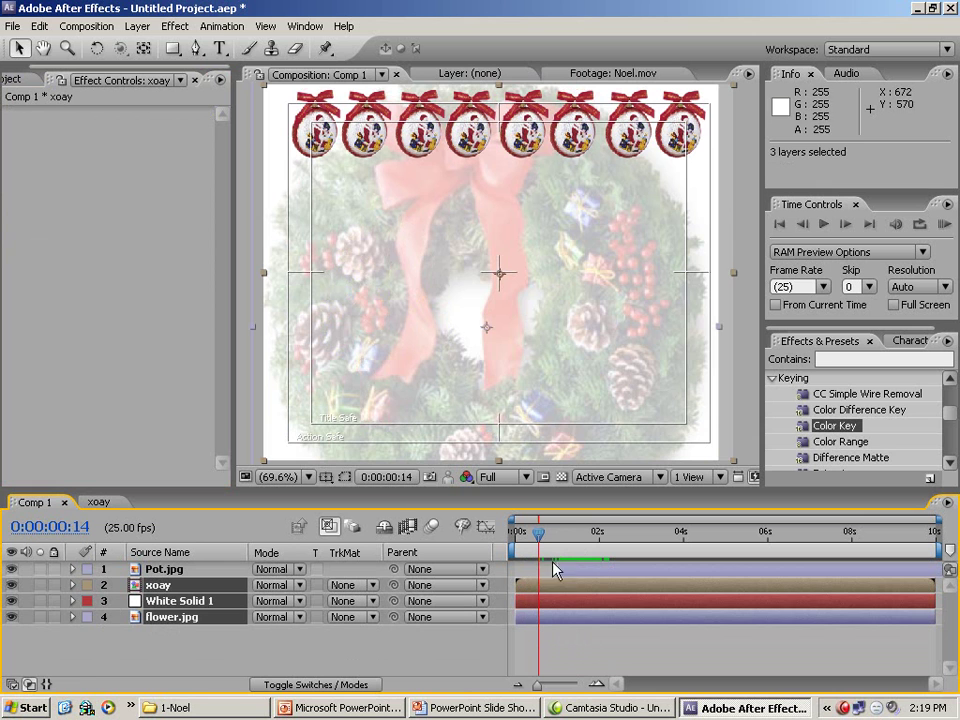
left_click(600, 74)
left_click_drag(340, 432, 281, 445)
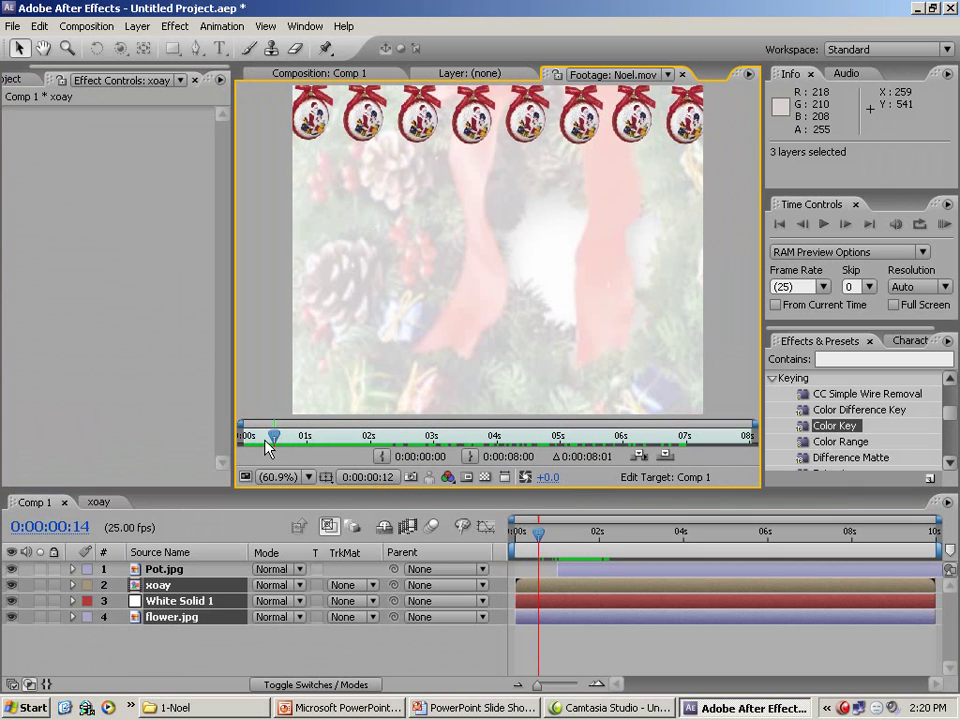
key("Home")
Step: Add Opacity keyframes to the xoay, White Solid 1 and flower.jpg layers at 0 seconds and at 0:00:00:14
left_click(530, 561)
key("Home")
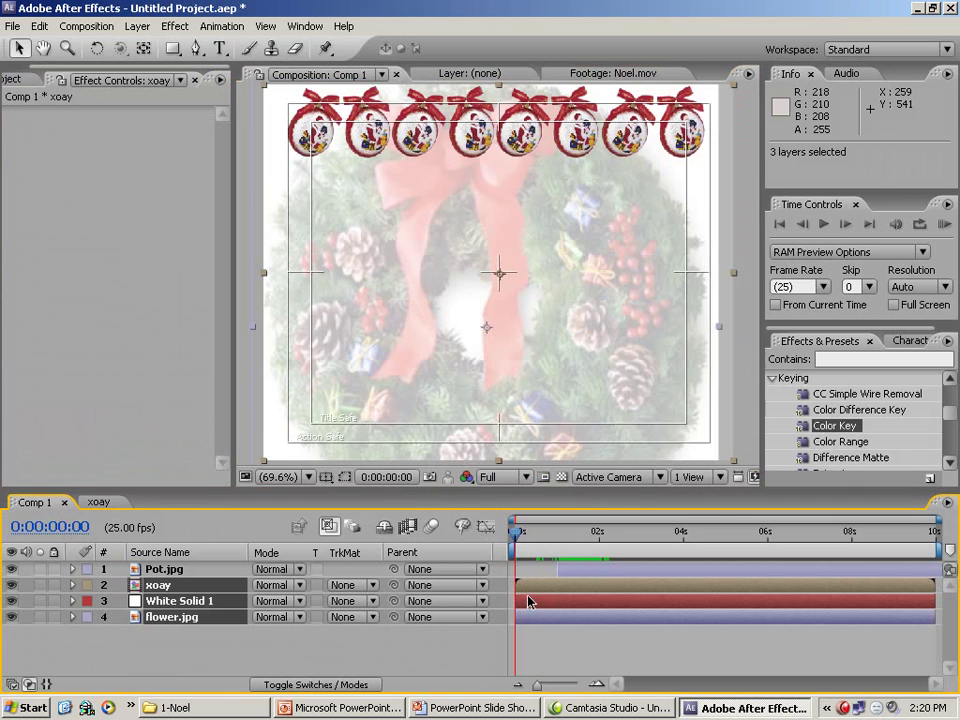
key("y")
key("t")
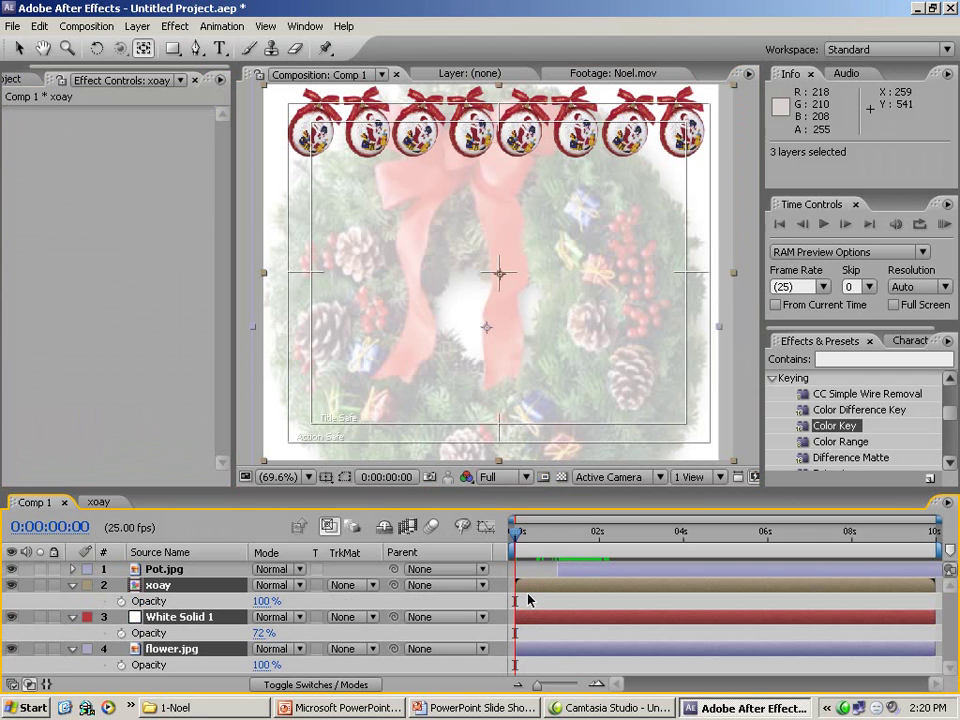
left_click(120, 602)
left_click_drag(565, 543, 540, 538)
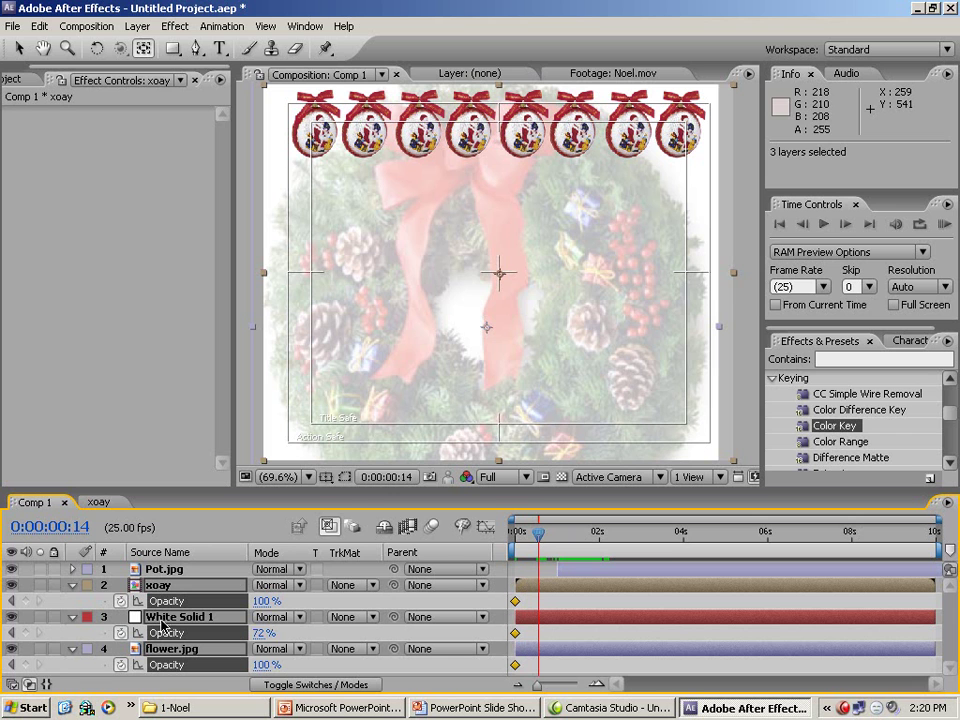
left_click(26, 633)
left_click(26, 665)
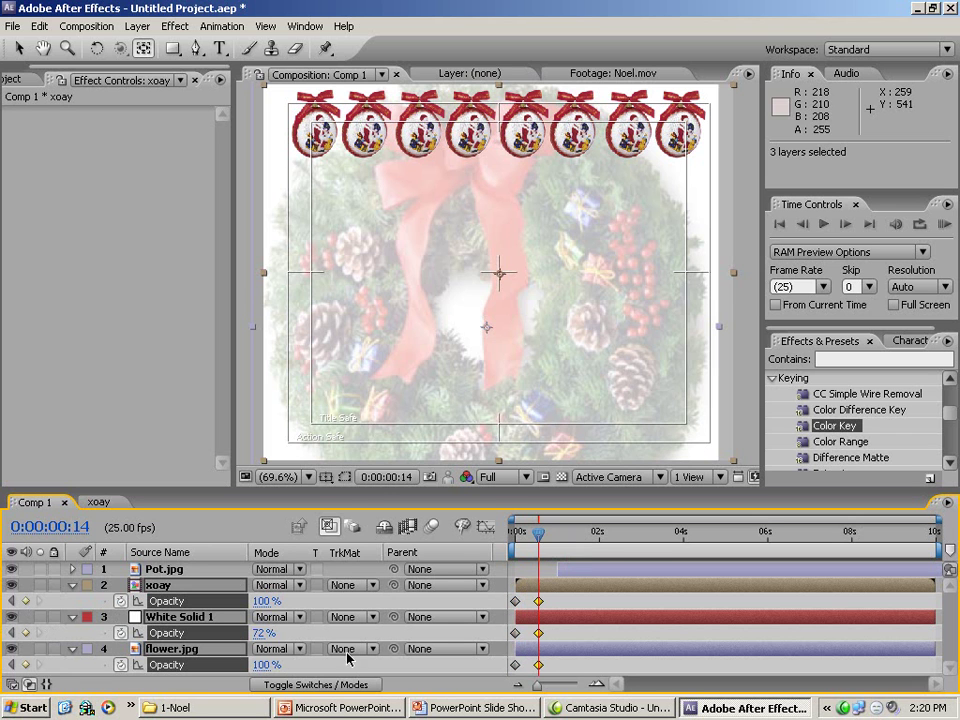
Step: Set the three selected layers' Opacity to 0% at 0 seconds and scrub through the fade-in
left_click(10, 602)
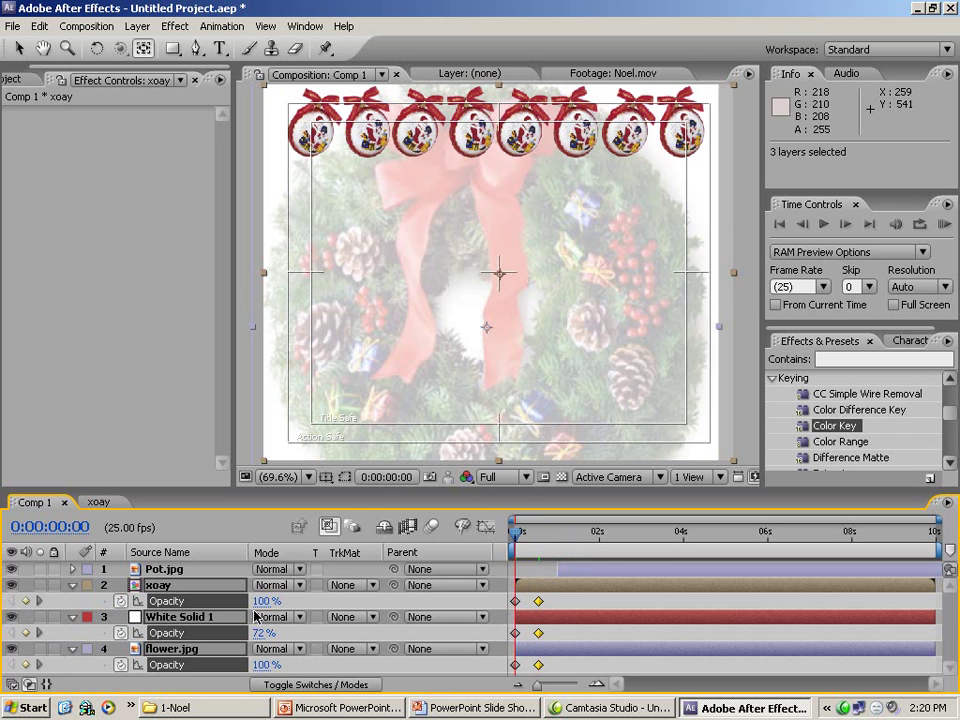
type("0")
key("Return")
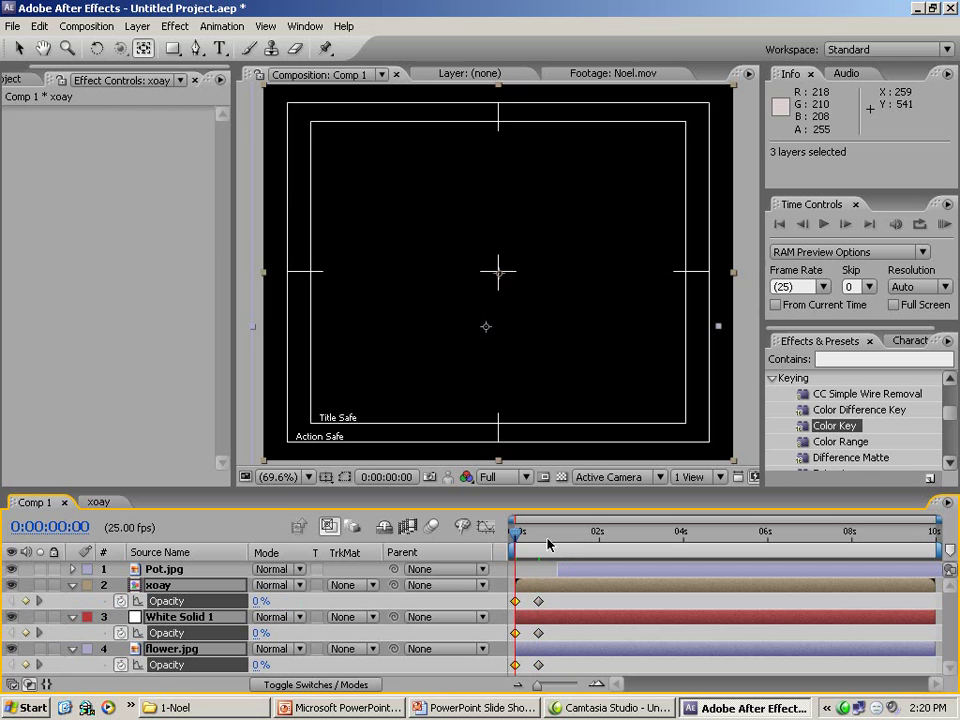
left_click_drag(519, 540, 547, 538)
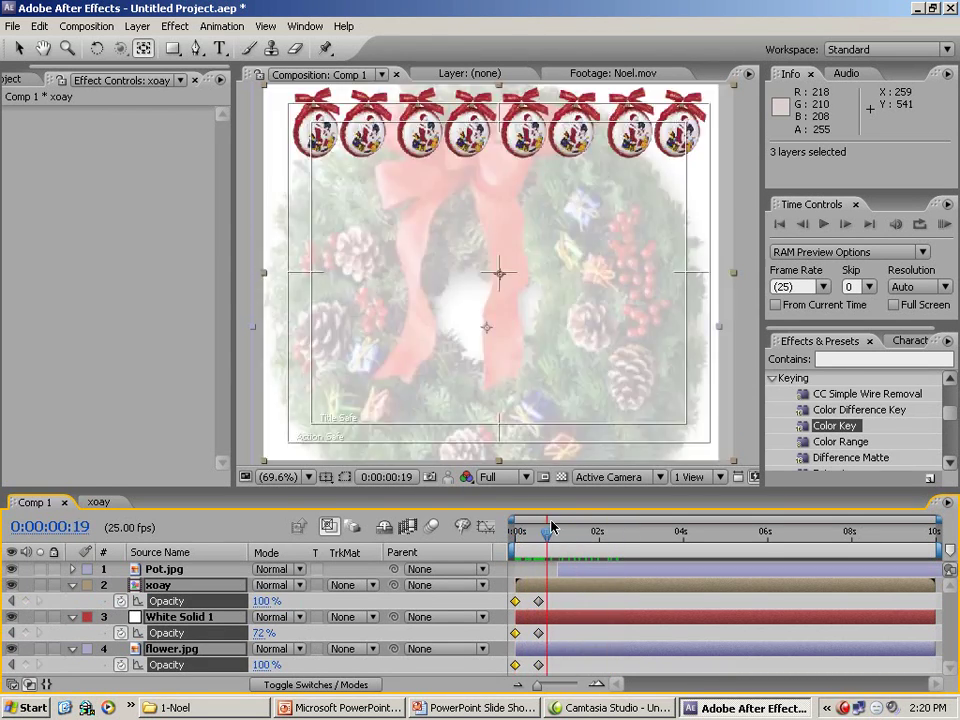
Step: Check the bear's appearance in the Noel.mov reference and collapse the layers' Opacity properties in Comp 1
left_click(612, 73)
left_click_drag(257, 443, 476, 452)
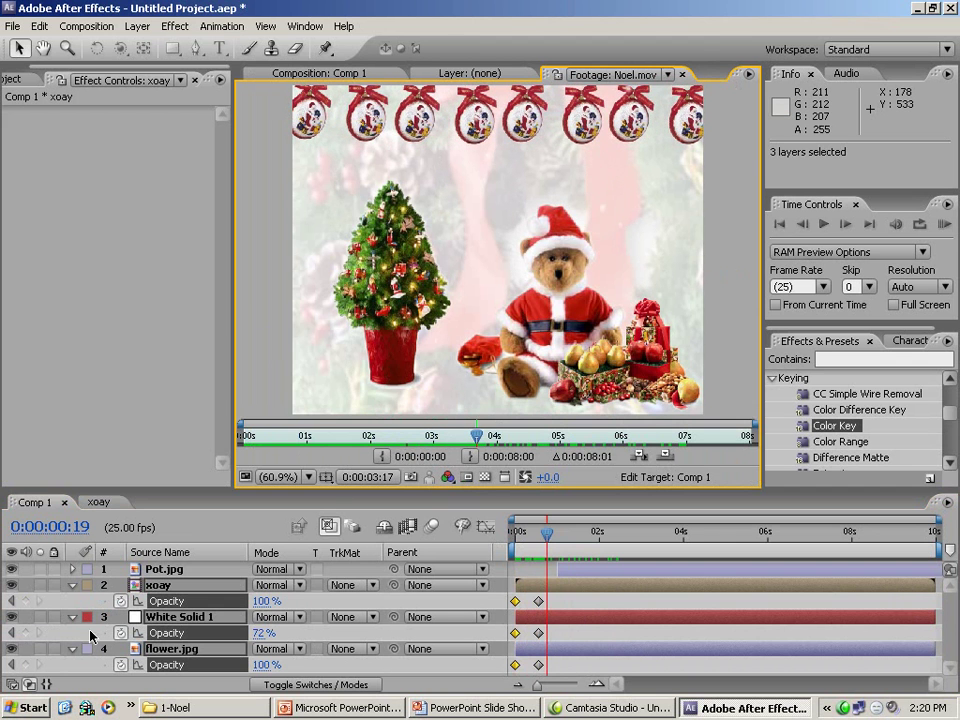
left_click(74, 584)
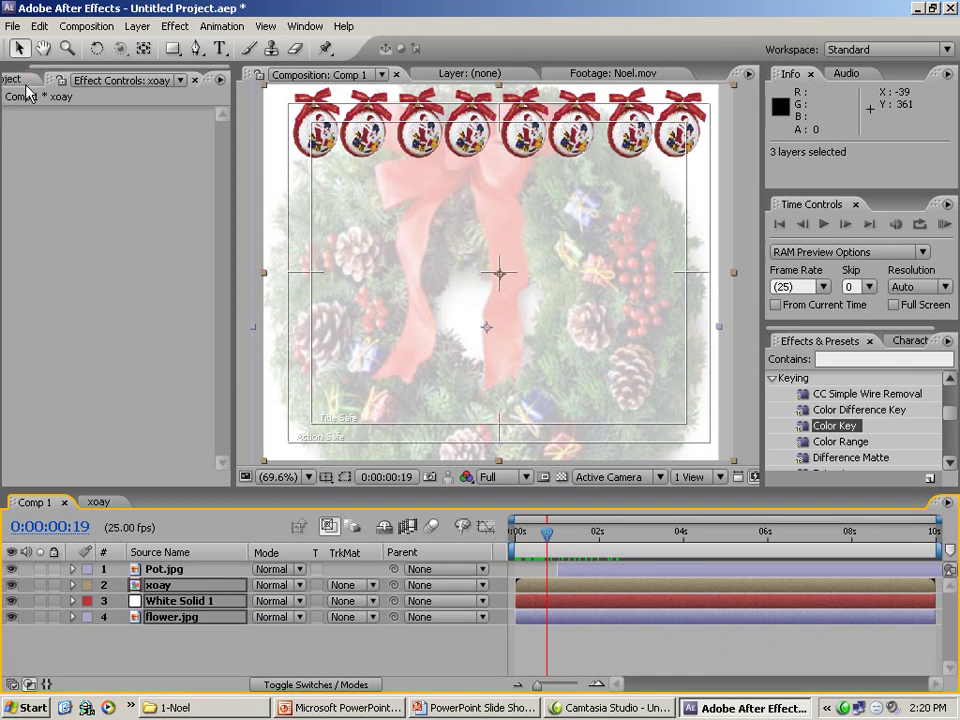
Step: At 2 seconds, add bear.jpg as Comp 1's top layer and place it beside the tree at about 487.8, 385.7
left_click(20, 79)
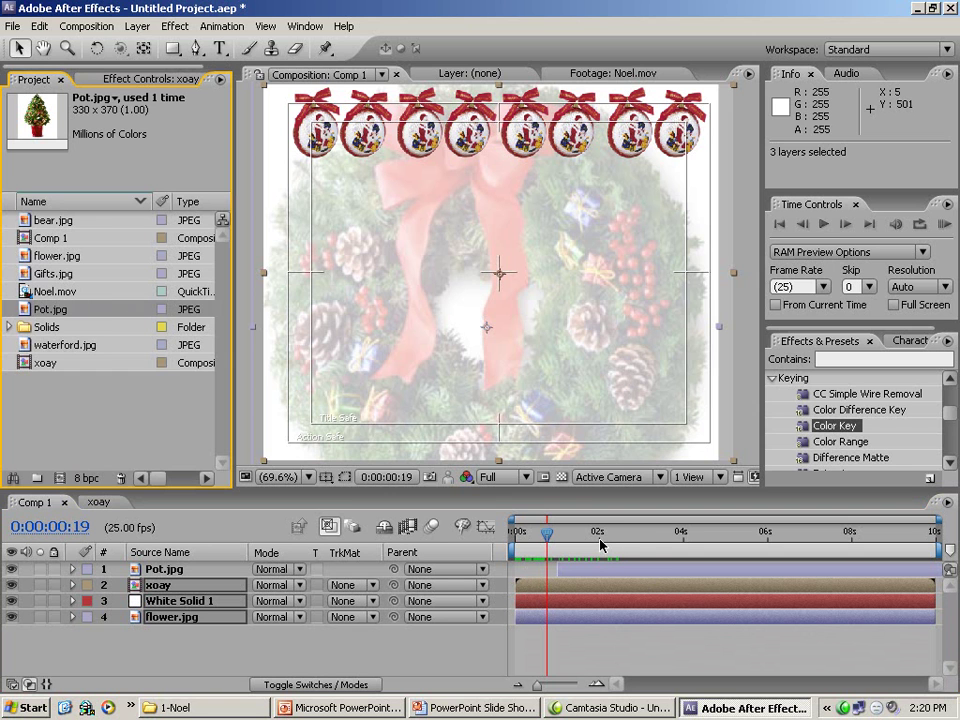
left_click(643, 540)
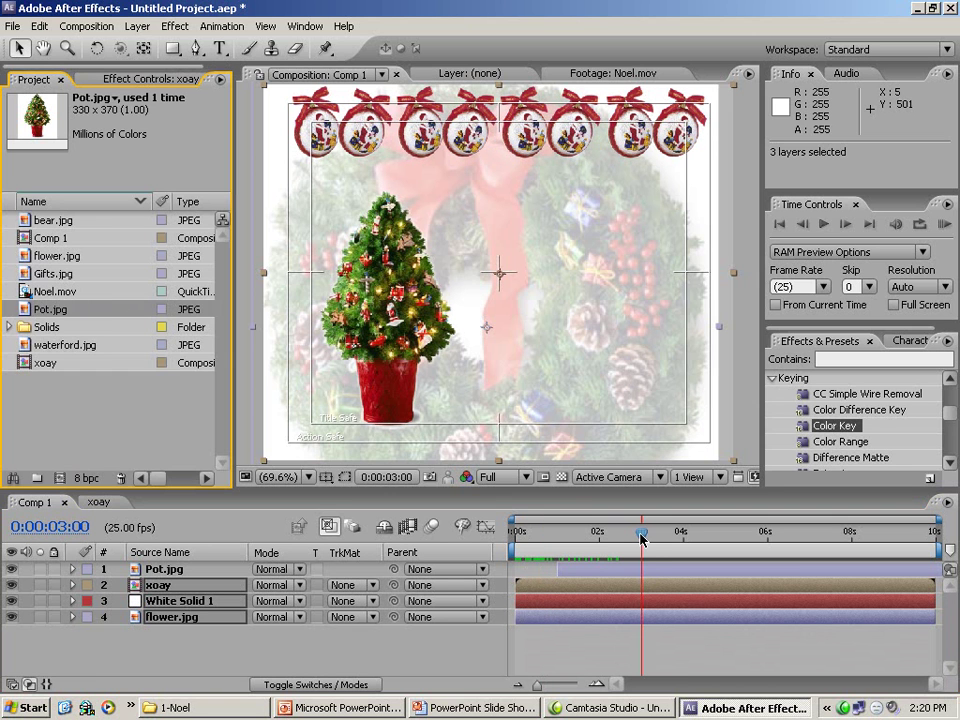
left_click_drag(643, 540, 599, 542)
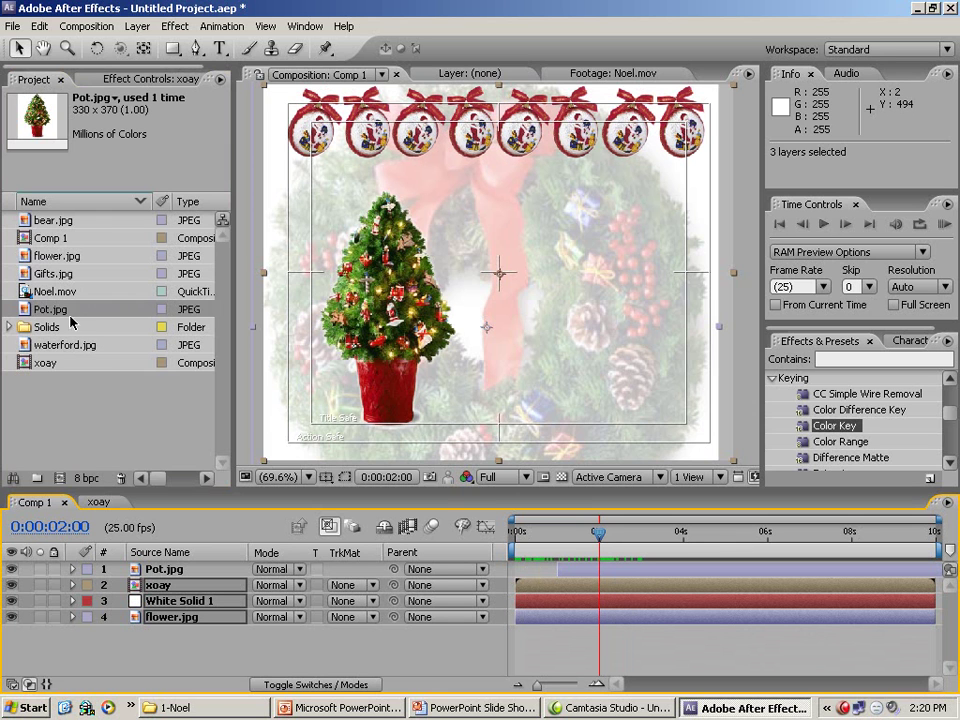
left_click_drag(50, 220, 160, 570)
left_click_drag(496, 229, 585, 297)
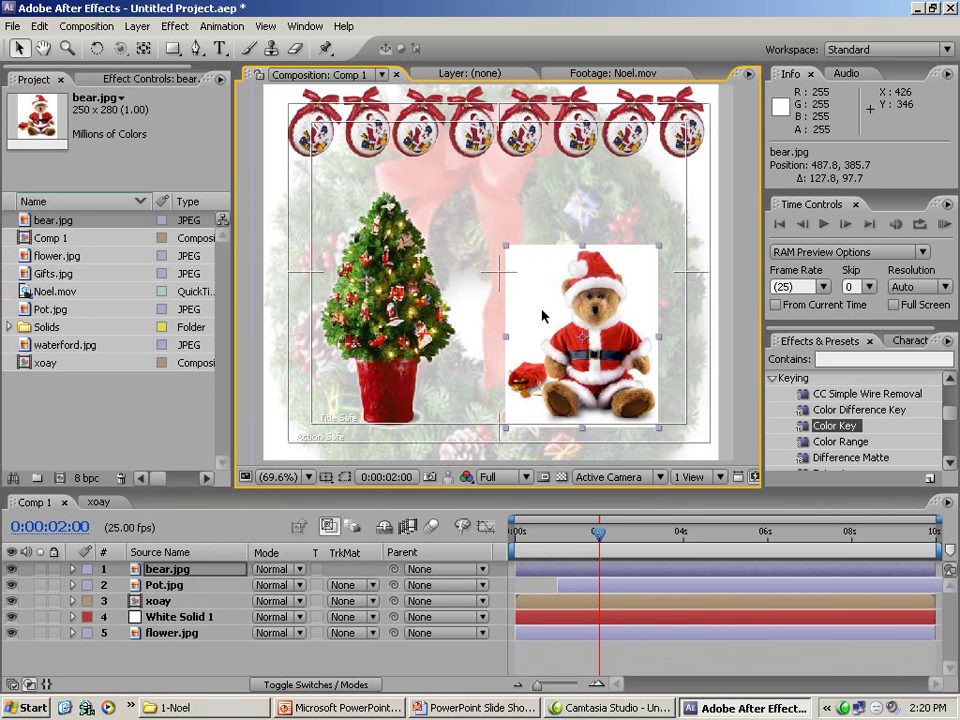
Step: Magnify the composition view to 400% and start a Pen tool mask on bear.jpg beside the foot nearest the red sack
key("period")
key("period")
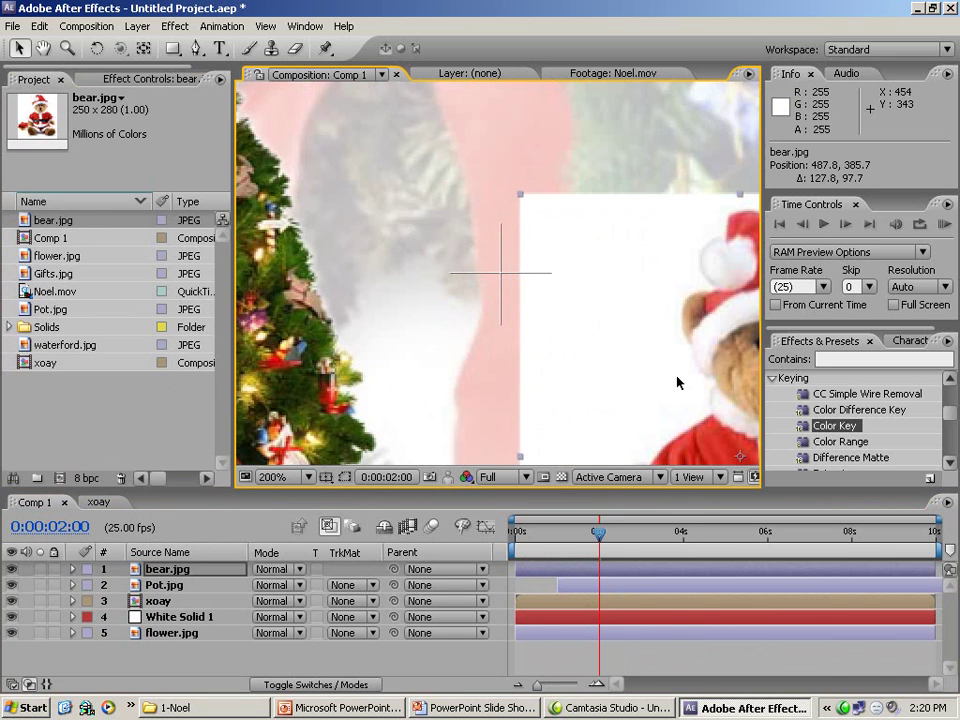
key("h")
left_click_drag(709, 385, 461, 129)
left_click_drag(557, 326, 510, 348)
key("period")
key("v")
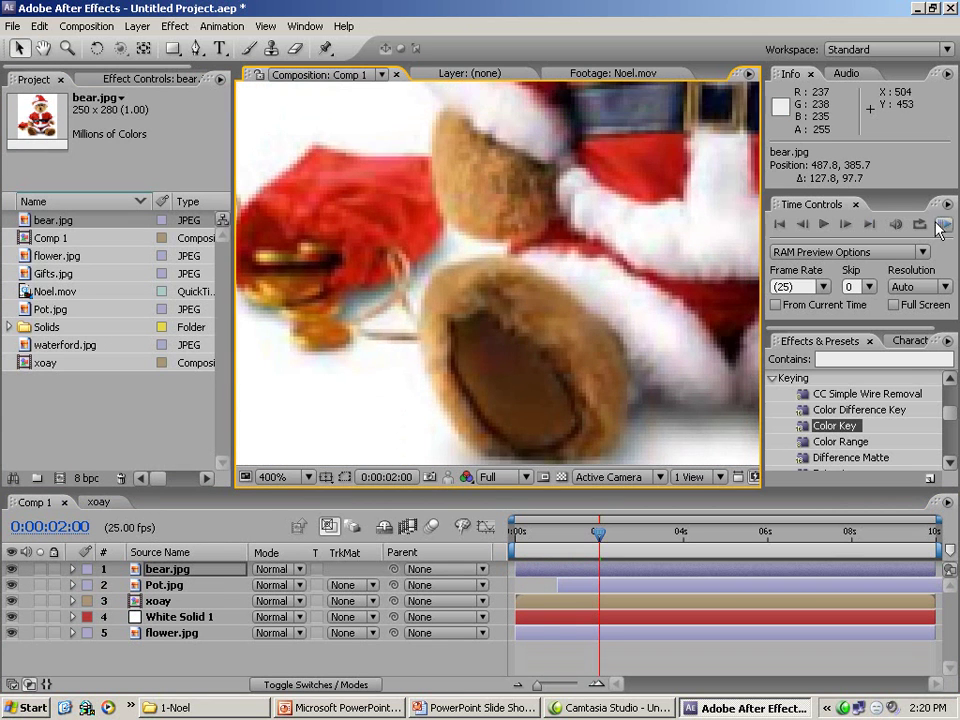
left_click(195, 50)
left_click(437, 410)
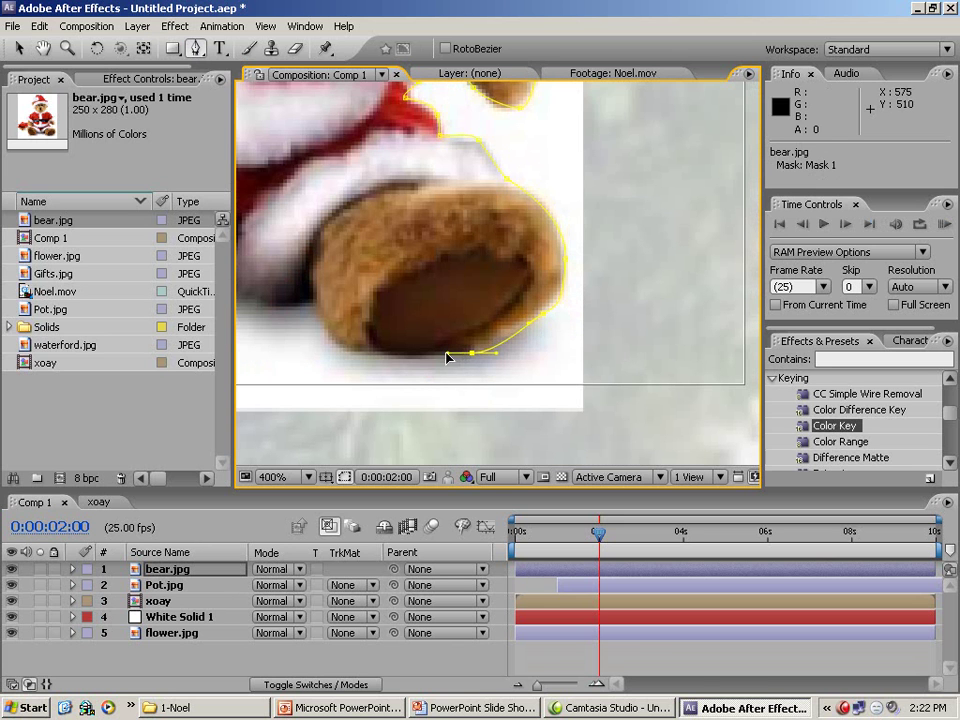
Step: Continue the mask path under both of the bear's feet and close it at its starting point
left_click_drag(347, 352, 326, 336)
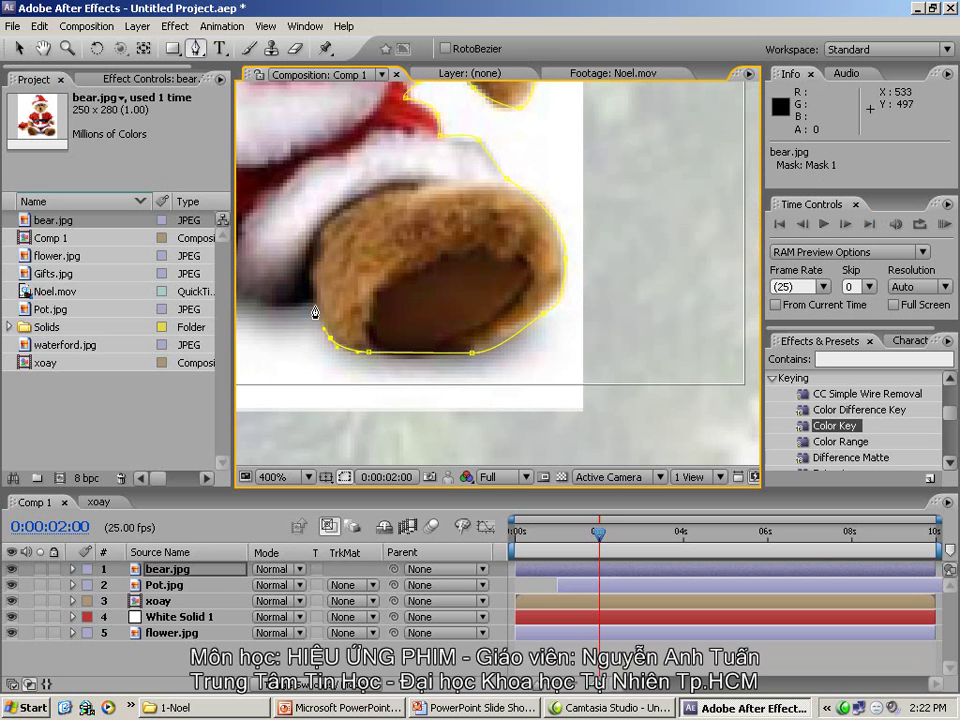
left_click_drag(266, 305, 563, 337)
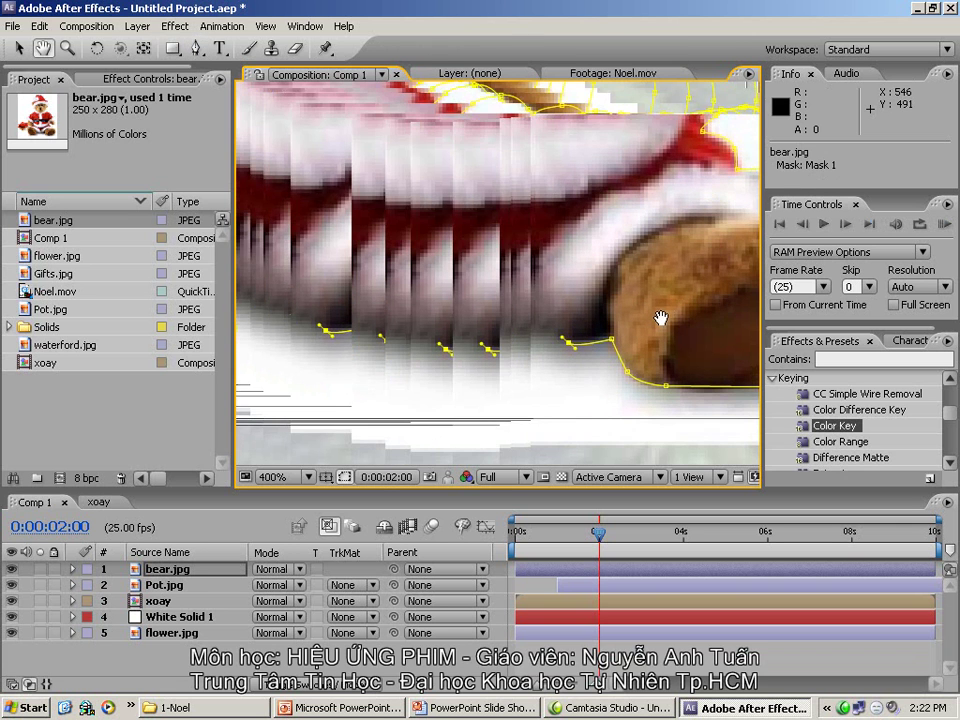
left_click(447, 323)
left_click(365, 385)
left_click_drag(331, 348, 580, 336)
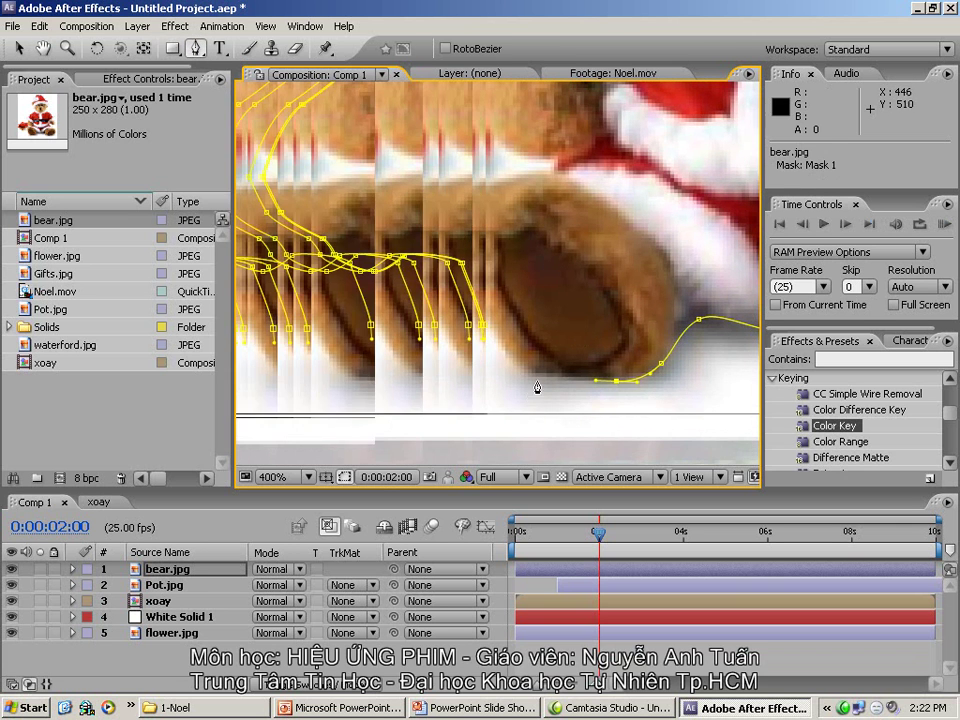
left_click(520, 369)
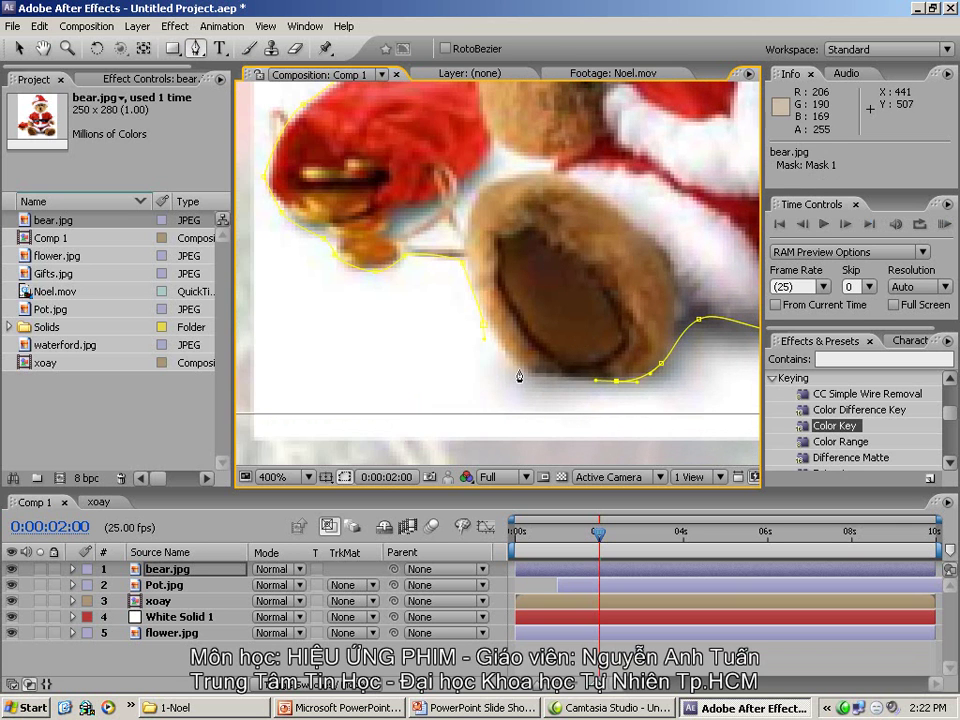
left_click(486, 333)
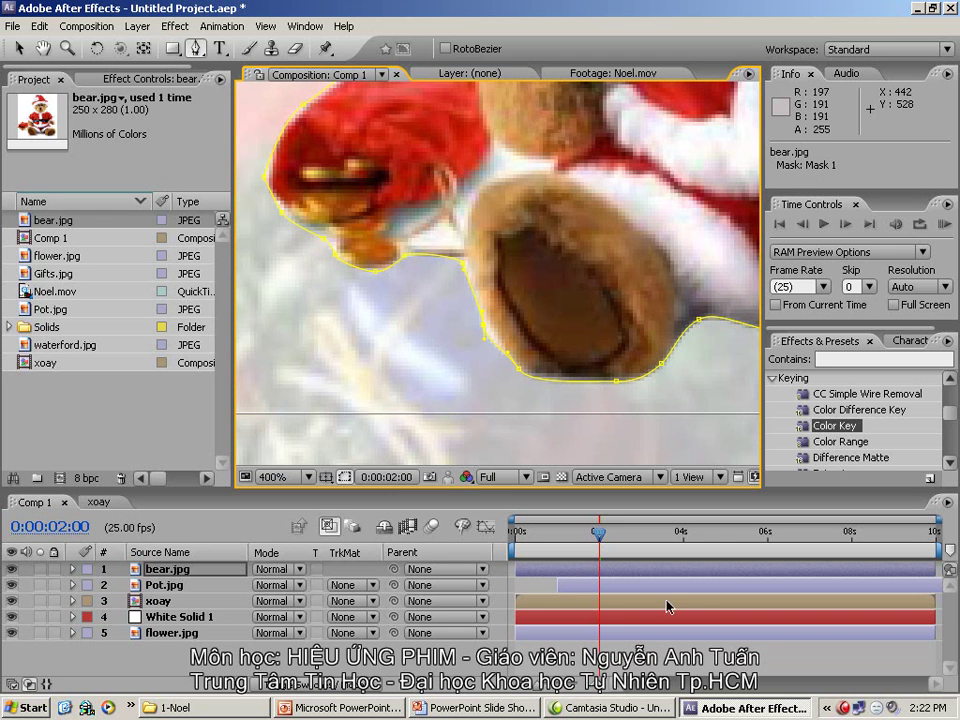
Step: Show the bear.jpg layer's mask properties and set Mask Feather to 2.0 pixels
left_click(594, 574)
key("m")
key("m")
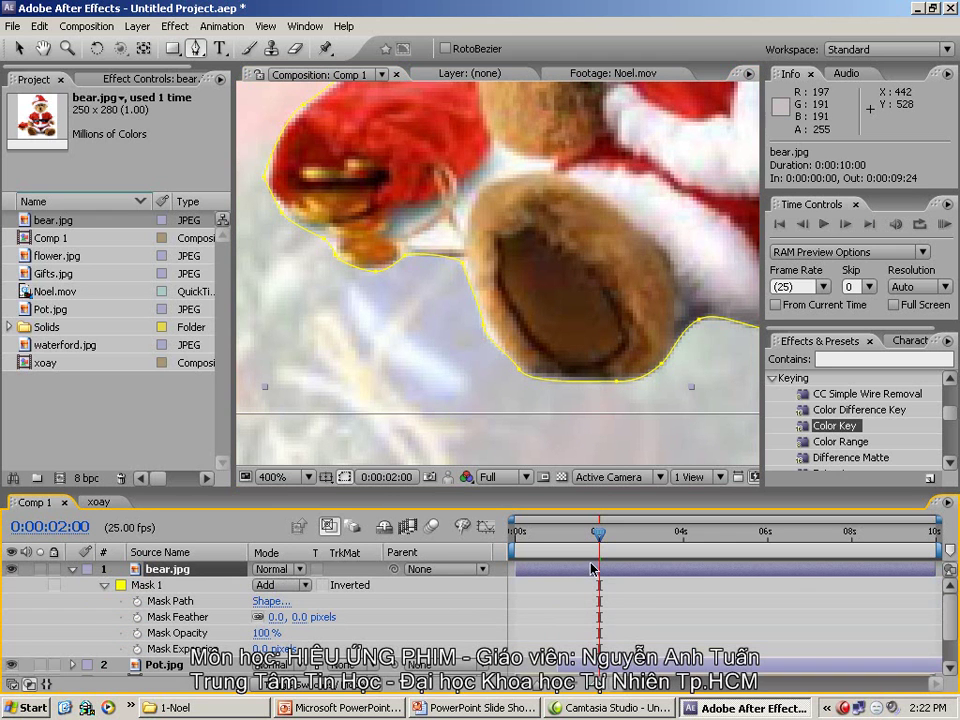
left_click(301, 618)
type("2")
key("Return")
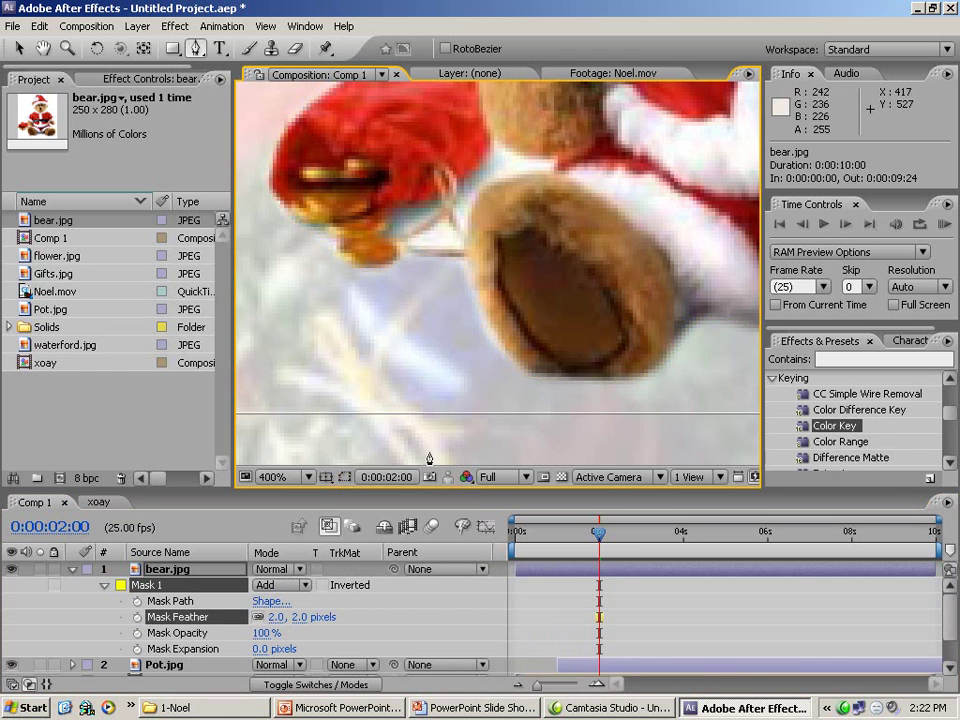
Step: Scale the masked bear to 111% and shift it slightly up and toward the tree
scroll(410, 437, "down", 4)
key("h")
left_click_drag(664, 253, 565, 268)
key("g")
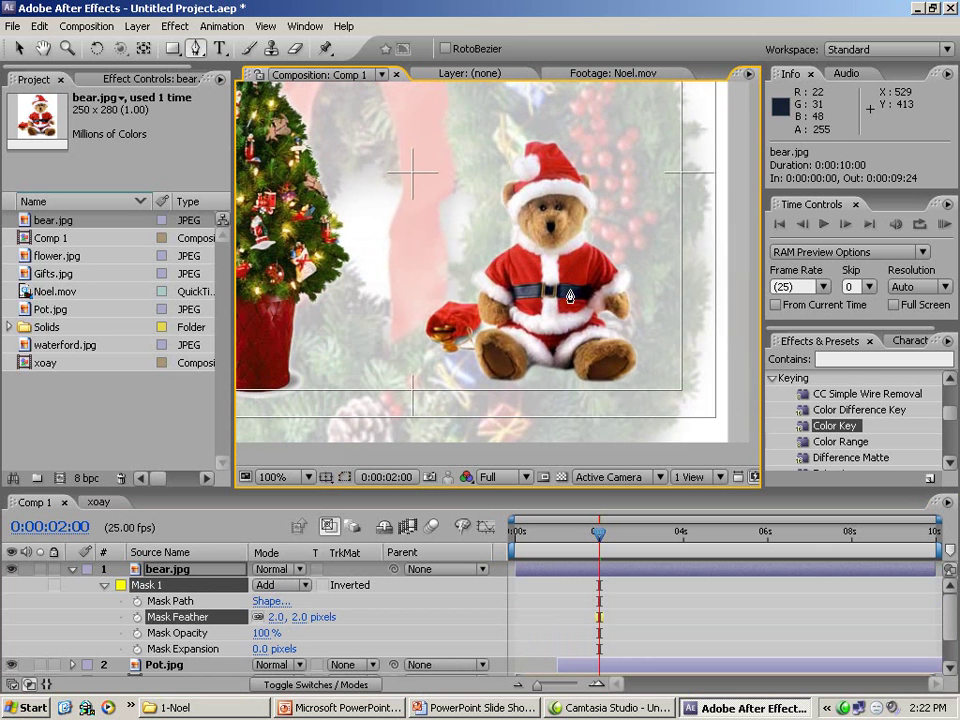
key("v")
key("s")
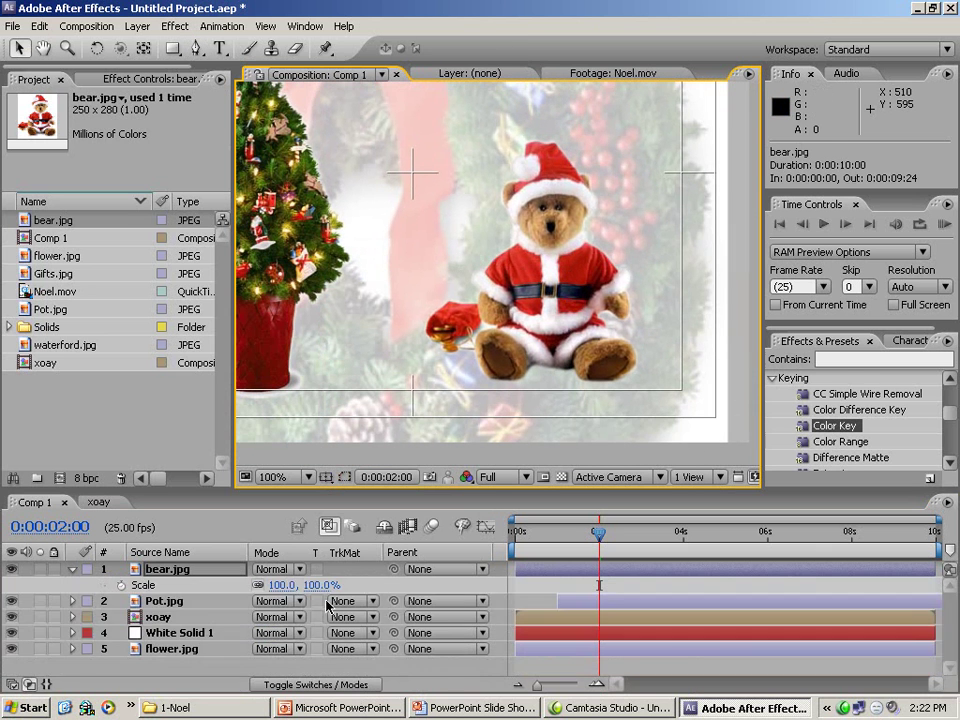
left_click_drag(319, 586, 332, 587)
left_click_drag(569, 303, 548, 291)
Step: Trim the bear.jpg layer so it starts at 0:00:02:00 and collapse its Scale property
left_click(587, 569)
left_click(600, 571)
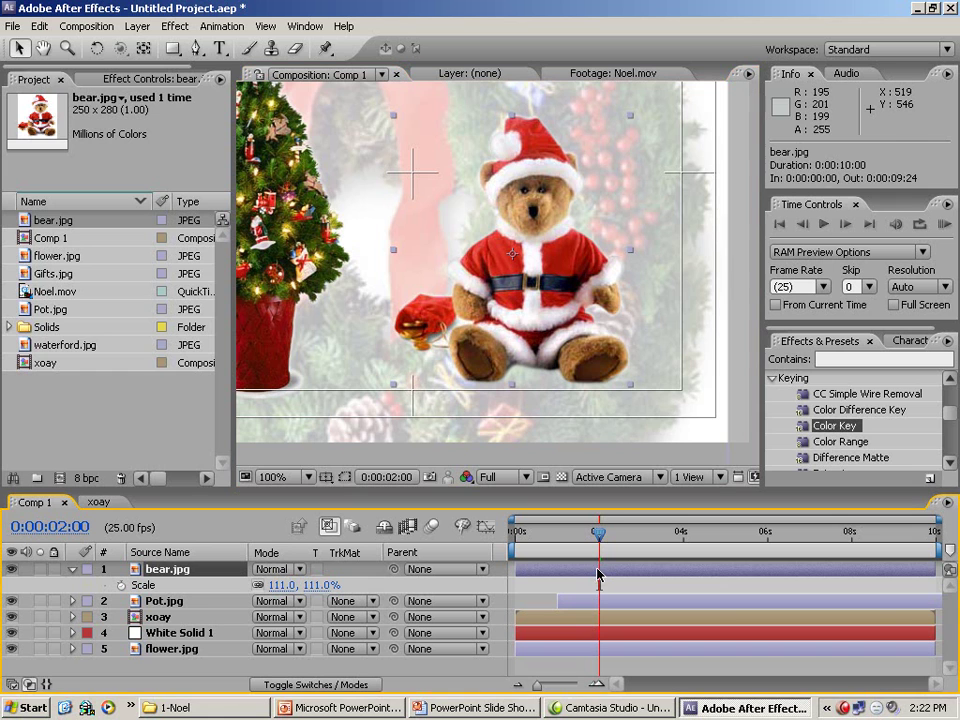
left_click(72, 569)
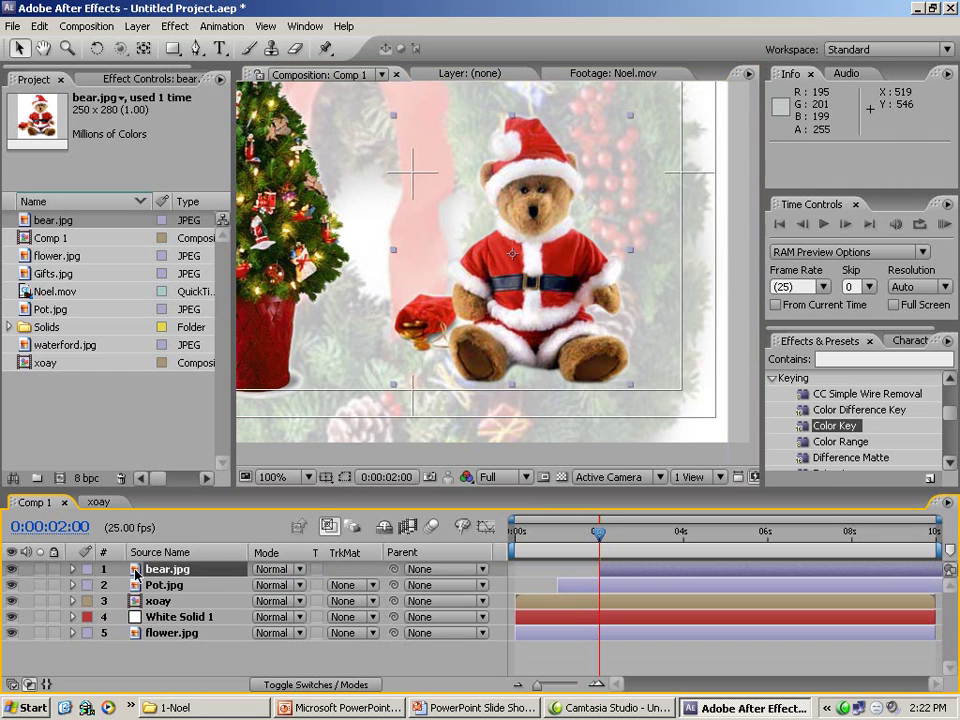
Step: Find the Difference Matte keying effect and apply it to the bear in Comp 1
left_click(862, 411)
left_click(949, 463)
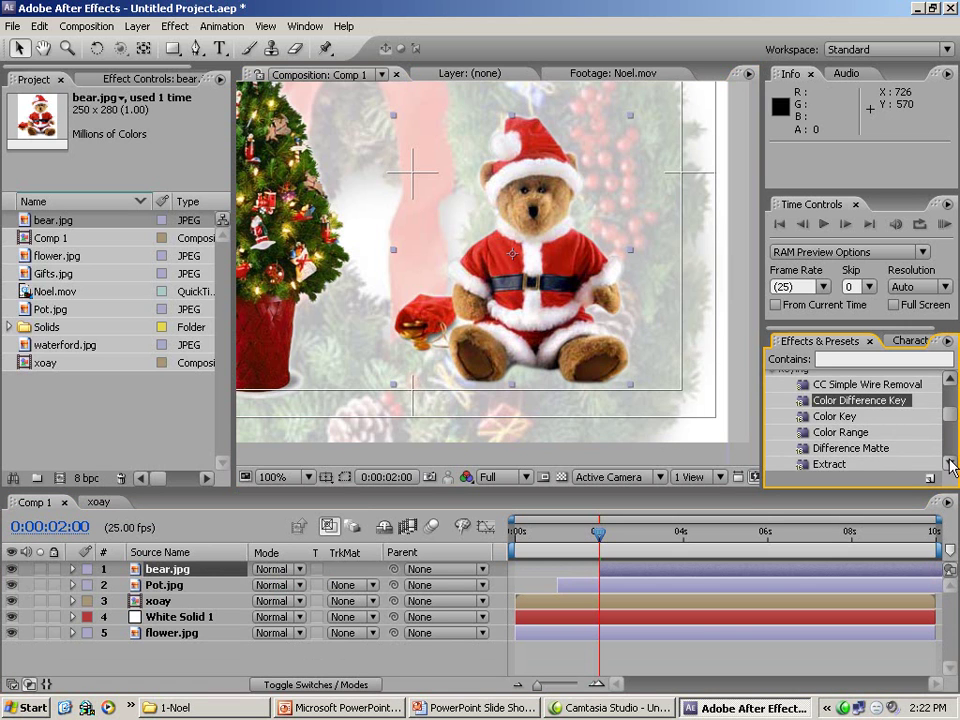
left_click(855, 449)
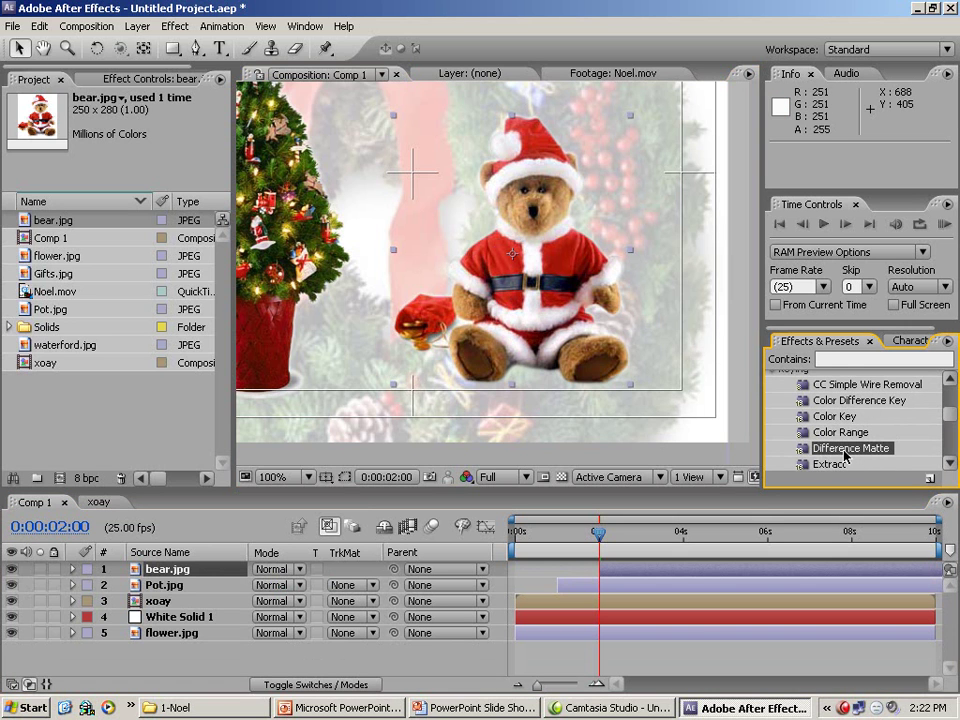
left_click_drag(847, 455, 541, 303)
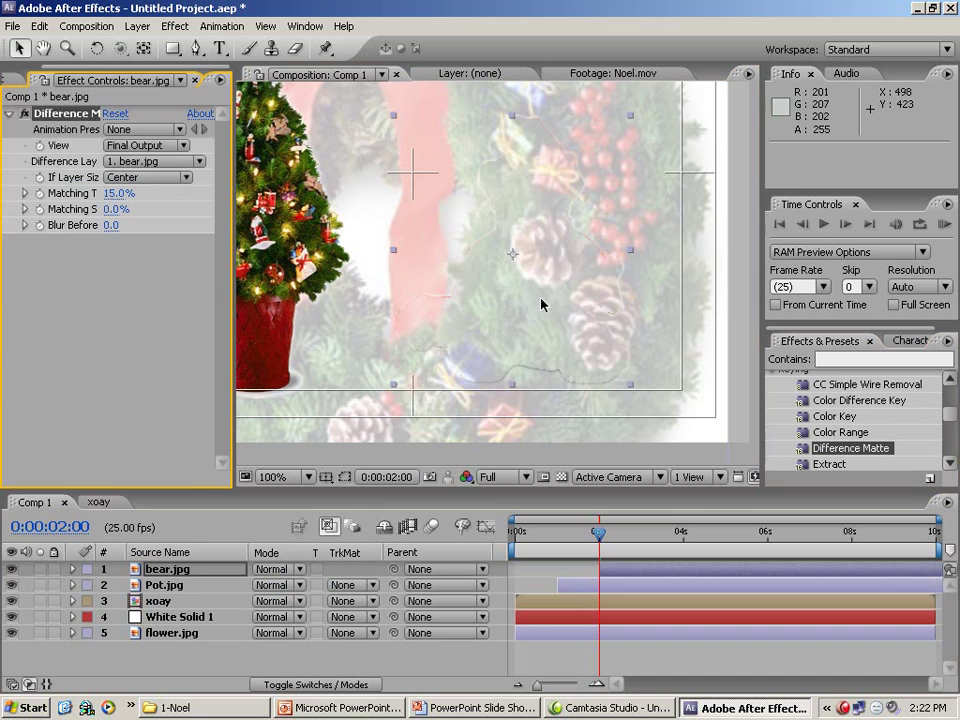
Step: Set the bear's Difference Matte to Stretch to Fit for differing layer sizes, with None as the difference layer
left_click_drag(116, 203, 24, 197)
left_click(138, 178)
left_click(145, 196)
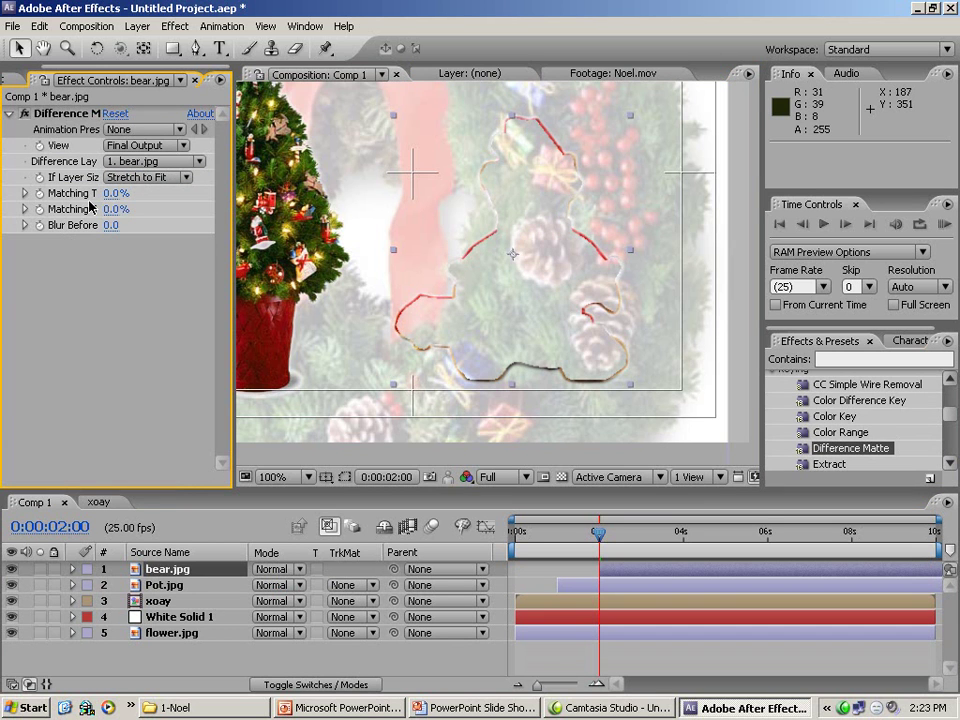
left_click(152, 163)
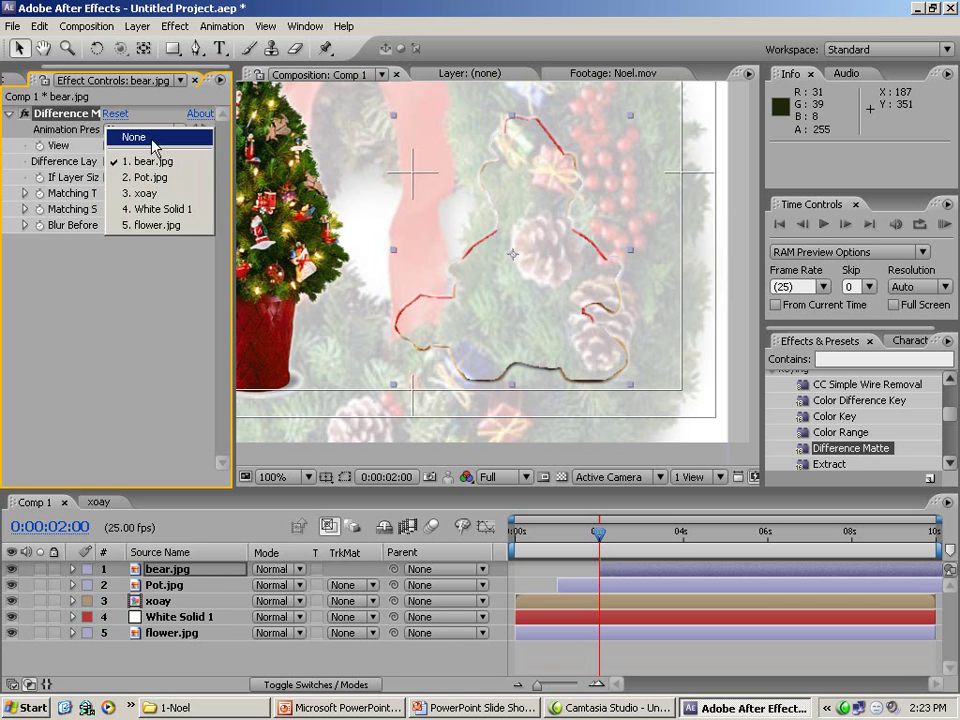
left_click(151, 141)
Step: Keyframe the bear's Matching Tolerance from 100% at 0:00:02:00 to 0% at 0:00:03:00 and scrub through the transition
left_click_drag(116, 200, 195, 207)
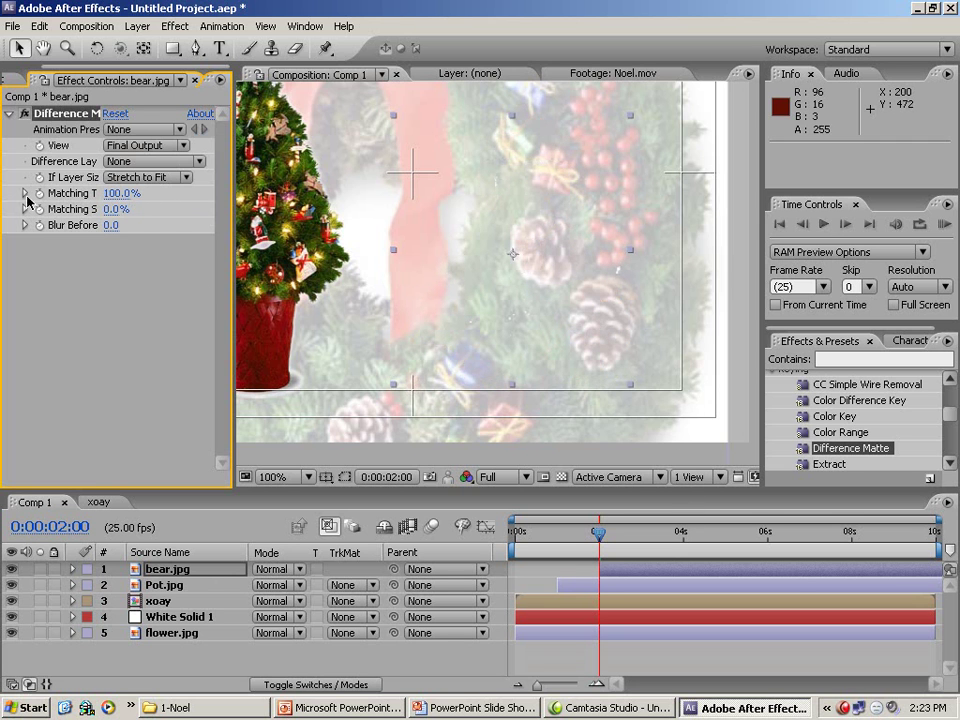
left_click(39, 196)
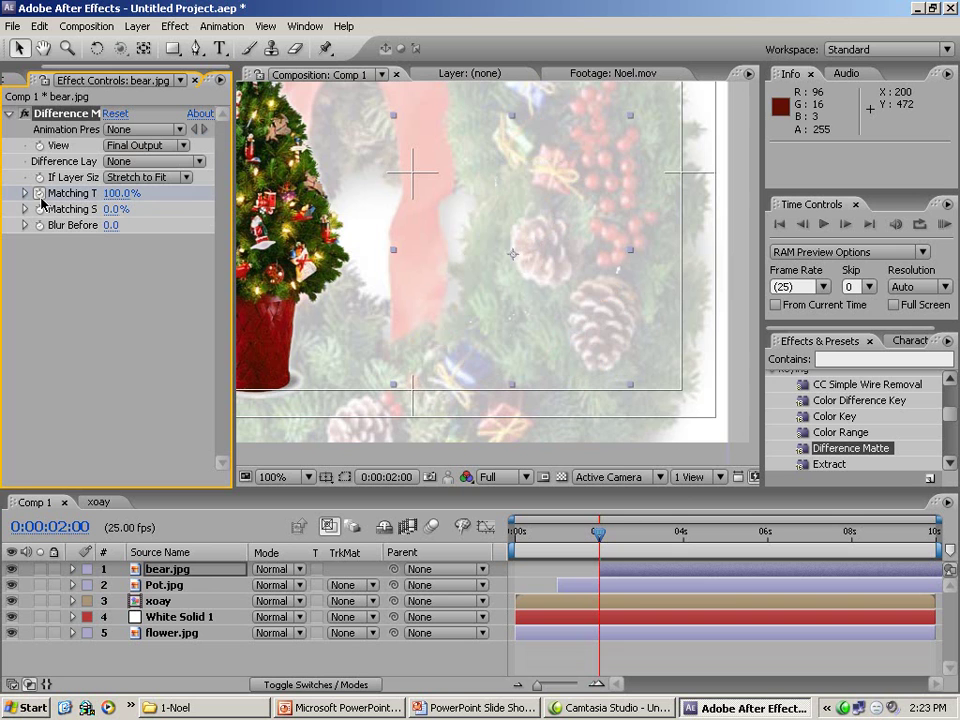
left_click(642, 536)
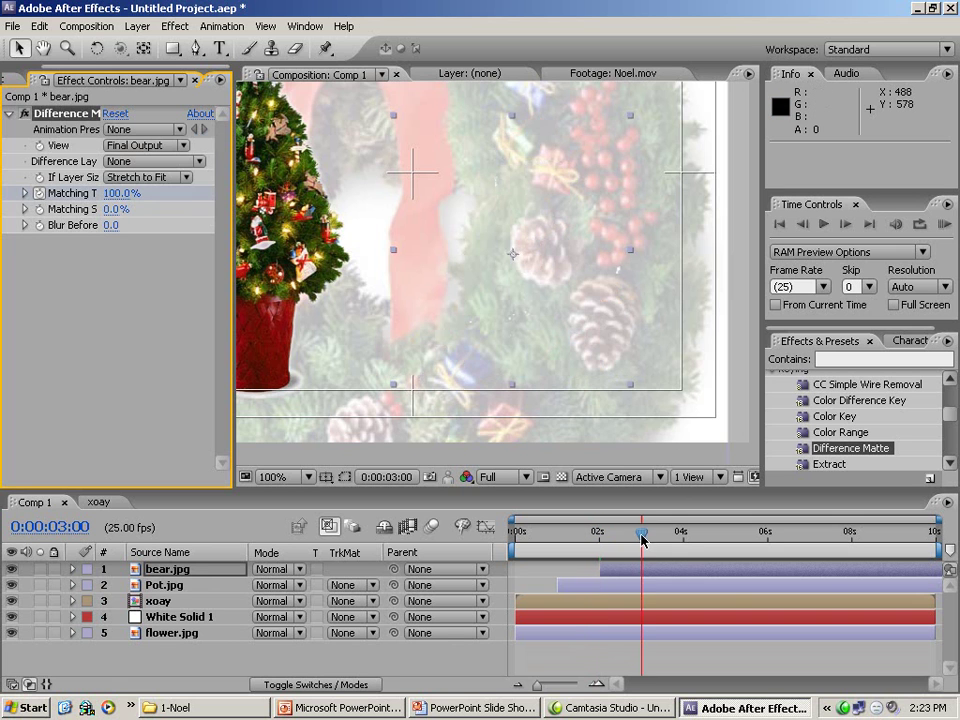
left_click(127, 200)
type("0")
key("Return")
left_click_drag(598, 536, 647, 537)
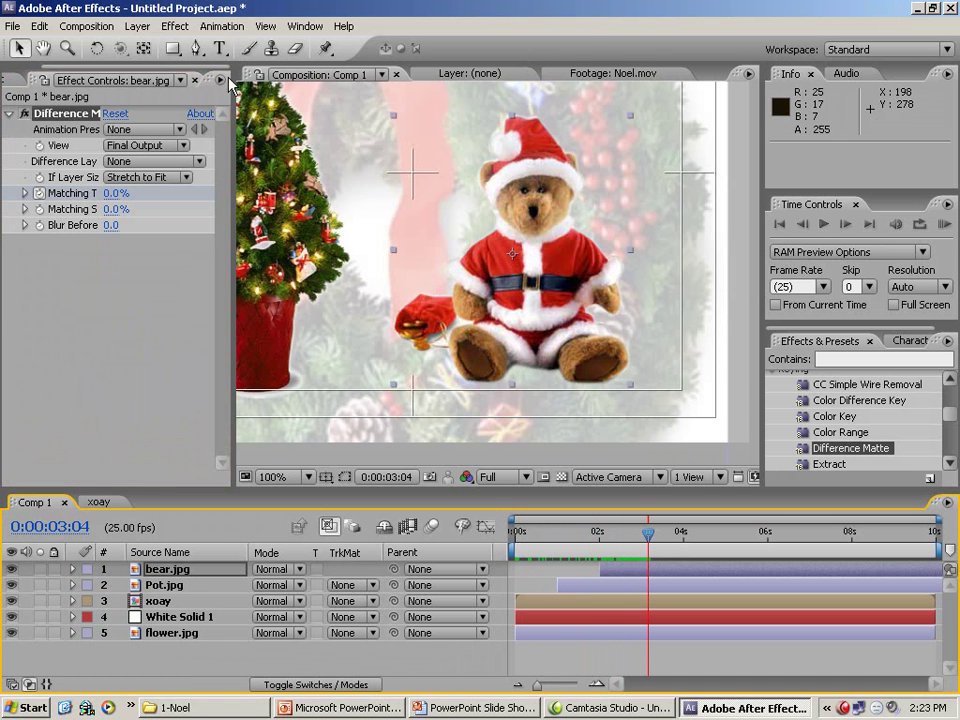
Step: Scrub the sample Noel.mov footage to check which element appears after the bear, and return to Comp 1
left_click(605, 73)
left_click_drag(476, 437, 437, 443)
left_click(316, 73)
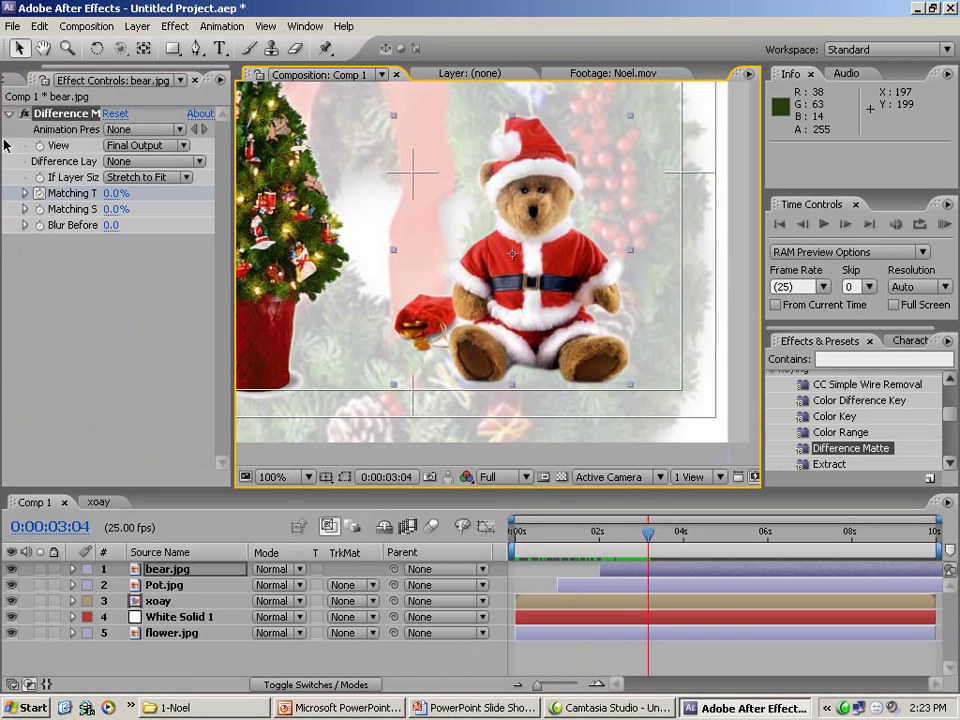
Step: Add Gifts.jpg as the top layer of Comp 1, starting at 0:00:03:04, and move it to position 484, 355
left_click(28, 79)
left_click(47, 274)
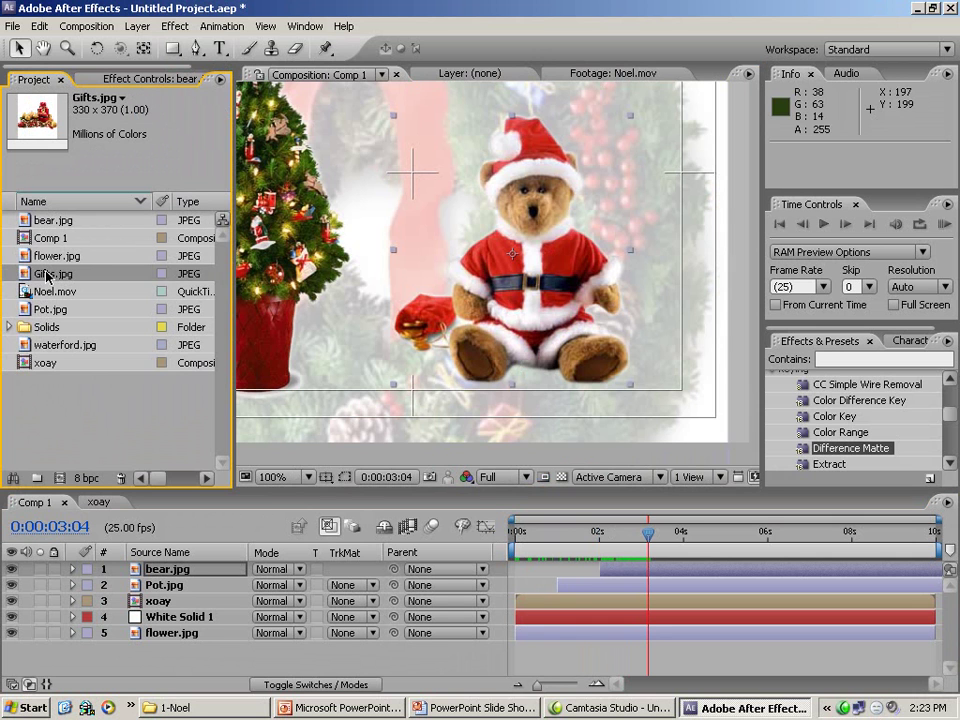
left_click_drag(163, 358, 484, 568)
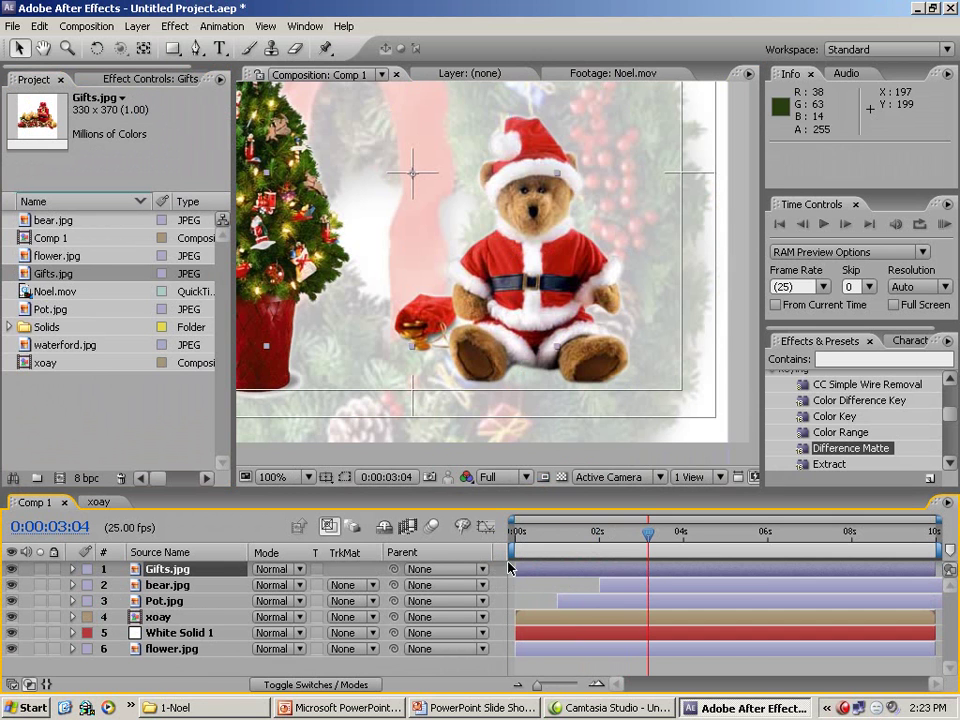
key("bracketleft")
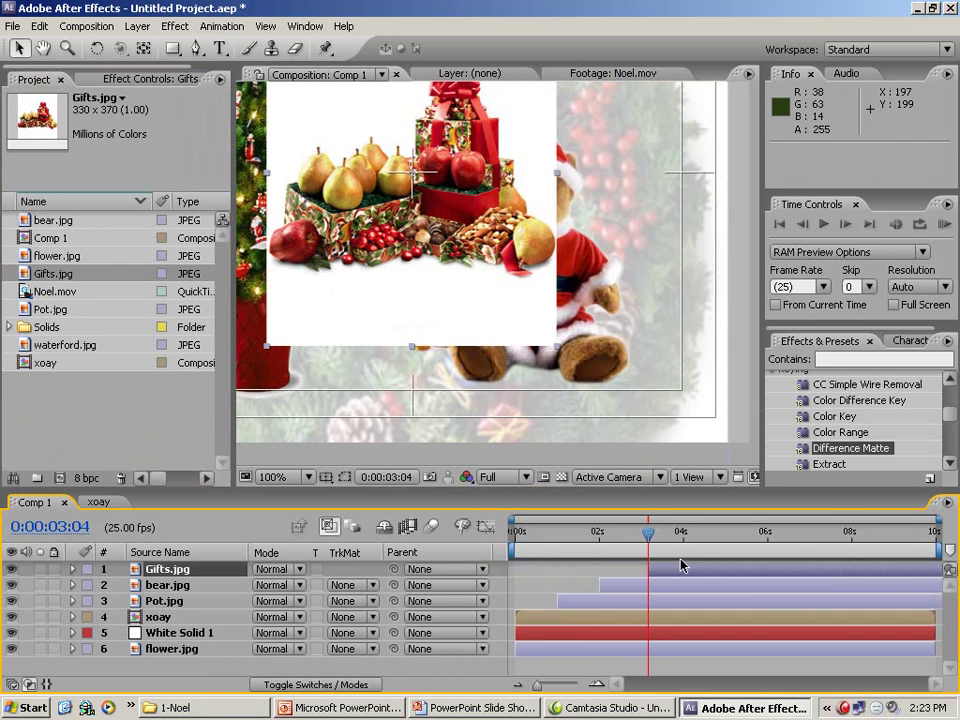
mouse_move(652, 537)
left_mouse_down()
mouse_move(538, 550)
mouse_move(663, 553)
left_mouse_up()
left_click_drag(402, 224, 526, 291)
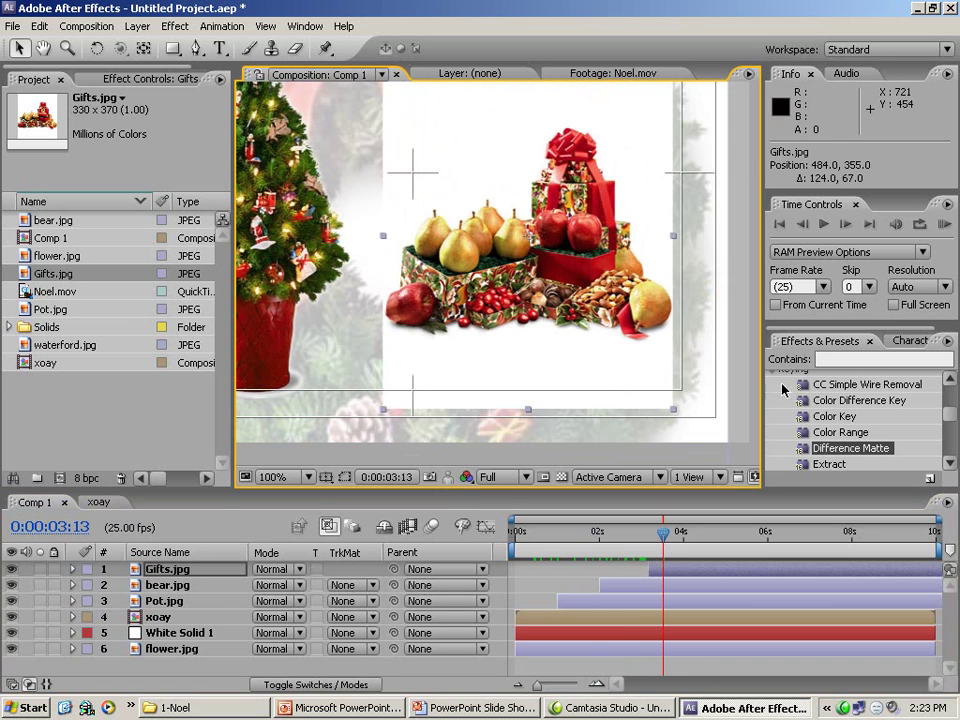
Step: Apply Color Key to the gifts, key out the white background with Color Tolerance 32, and set Edge Feather to 3.0
left_click_drag(835, 416, 640, 335)
left_click(143, 145)
left_click(497, 146)
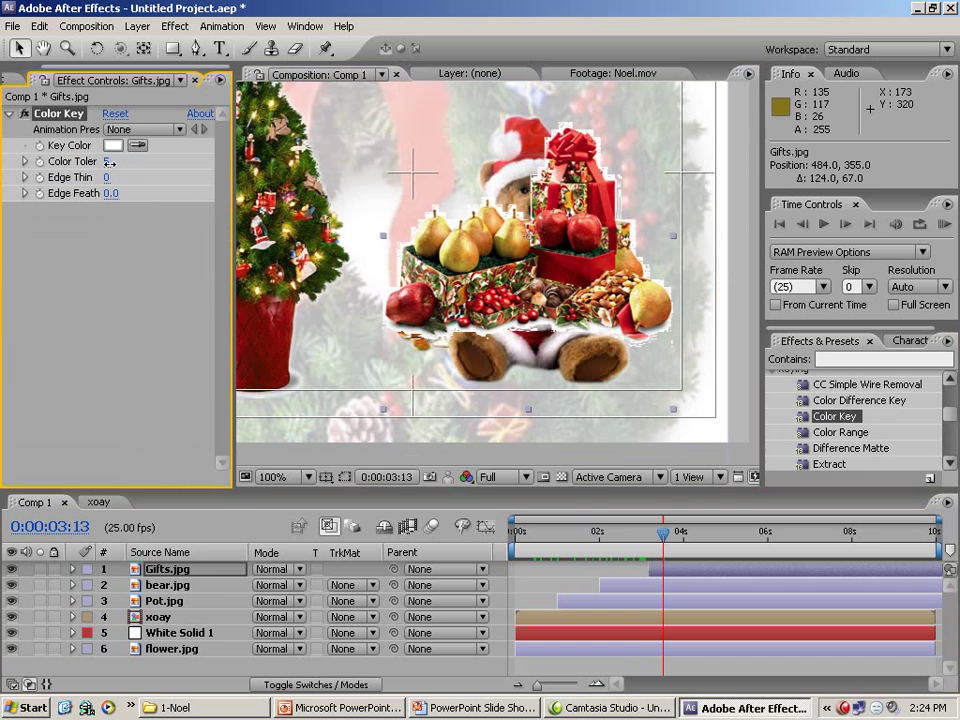
left_click_drag(110, 162, 117, 162)
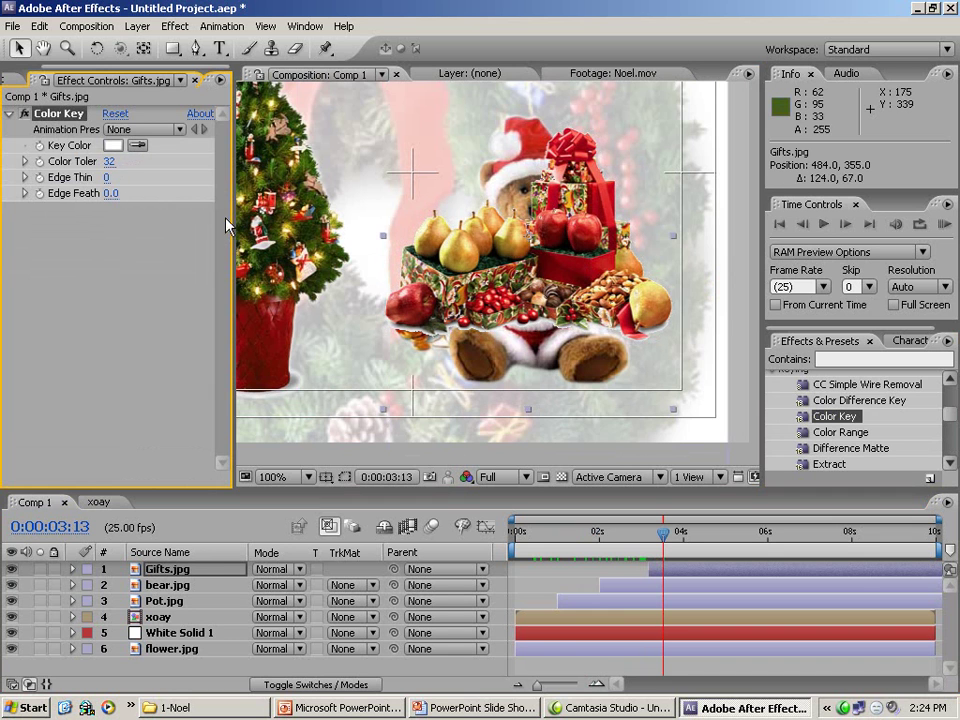
type("3")
key("Return")
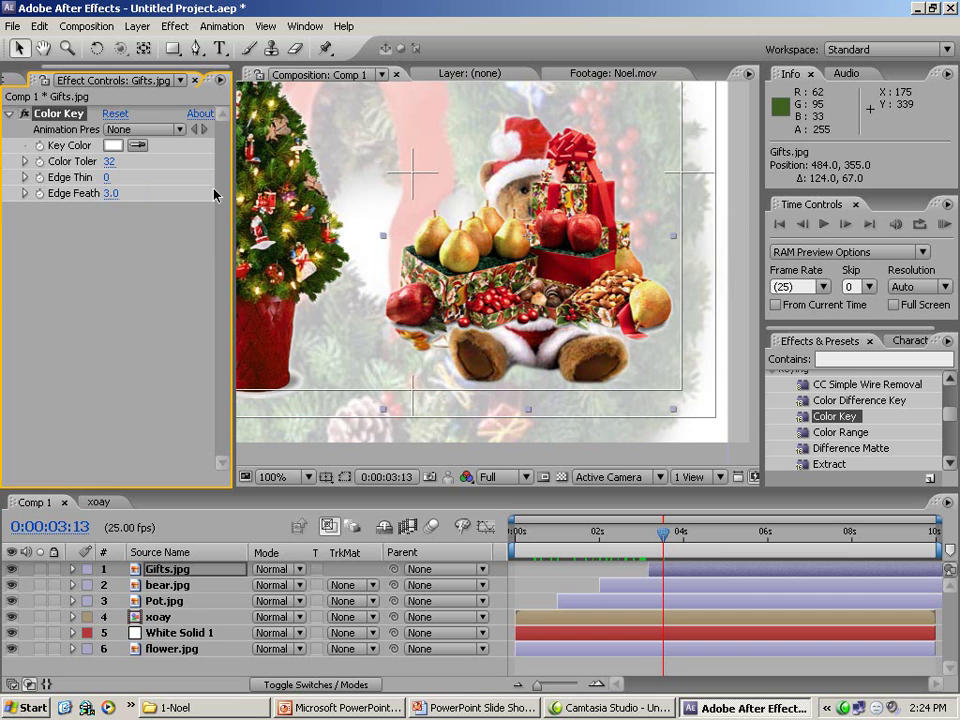
Step: Scale the gifts to 66% and place them in front of the bear's foot at position 583, 462
left_click_drag(528, 279, 607, 362)
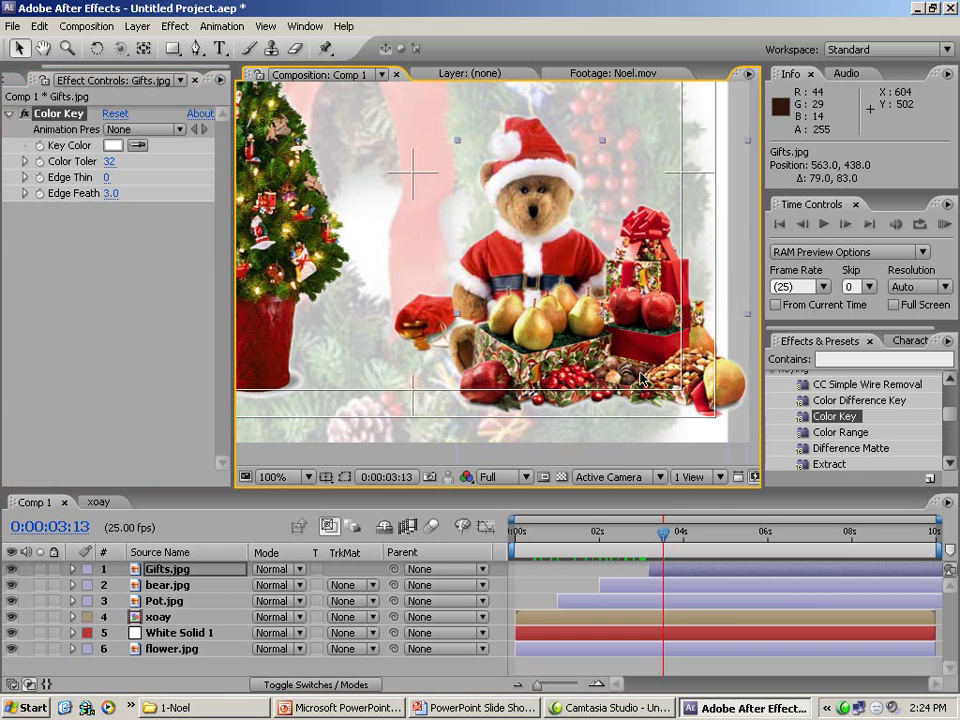
key("s")
left_click_drag(325, 588, 291, 588)
left_click_drag(630, 350, 670, 379)
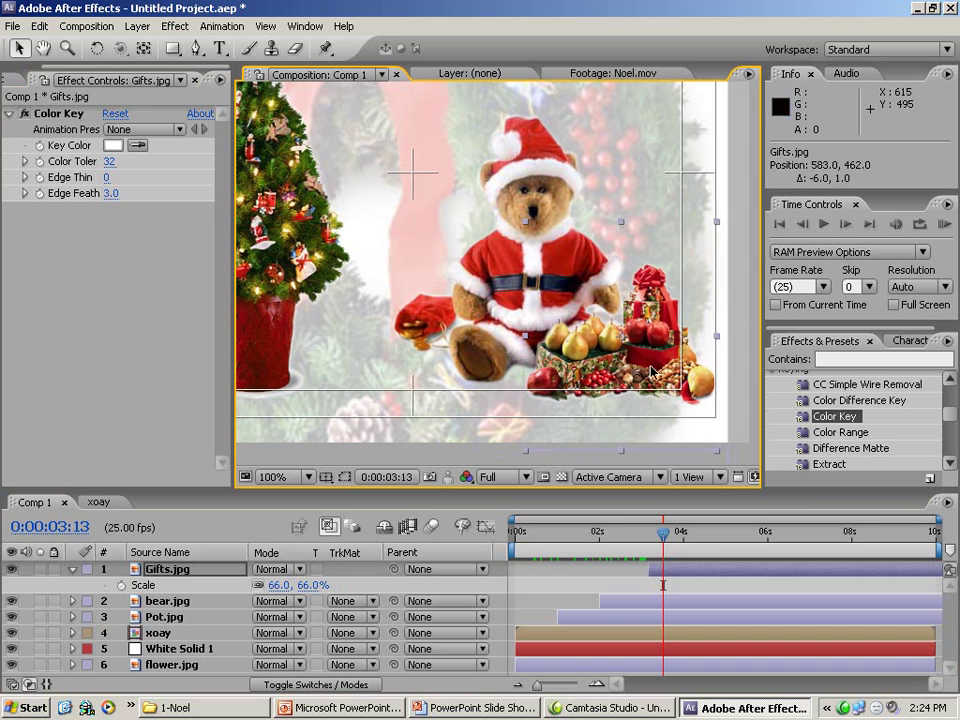
Step: Duplicate the Color Key effect on the Gifts.jpg layer and collapse the layer's properties in the timeline
left_click(70, 116)
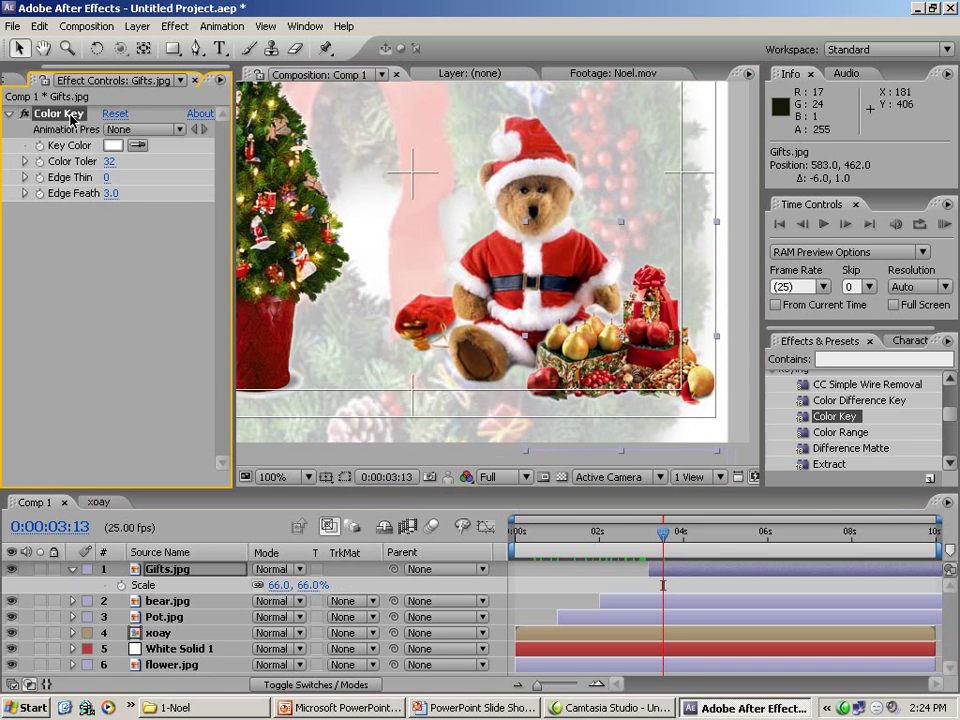
key("ctrl+d")
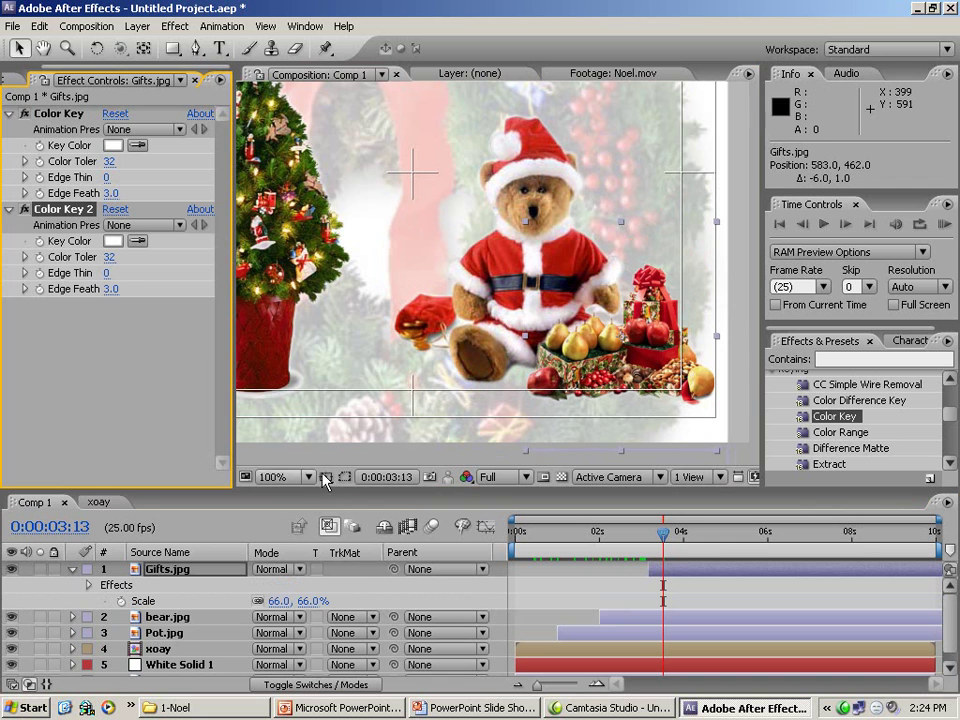
left_click(73, 570)
left_click(86, 219)
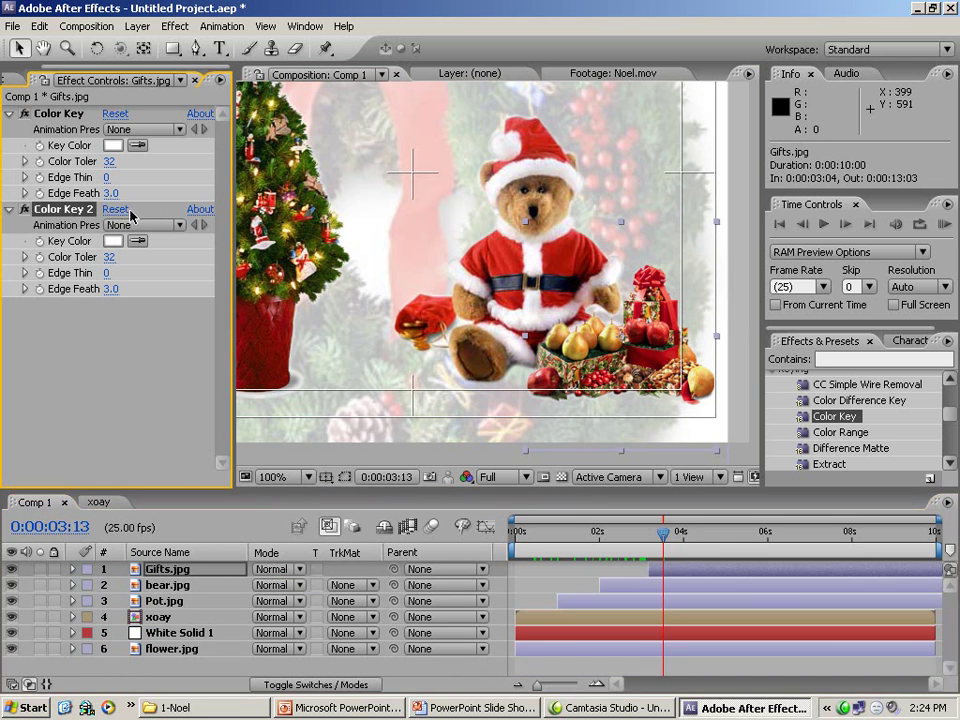
Step: Sample an orange-brown from the gifts as the second Color Key's key color and try its Color Tolerance up to 35
left_click(137, 242)
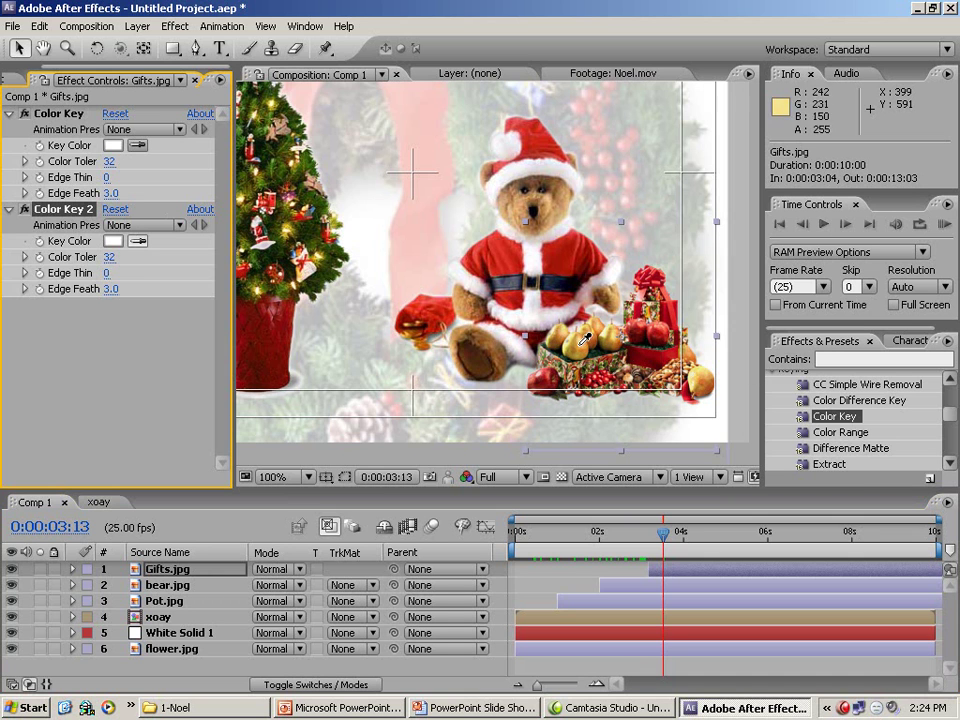
left_click(440, 258)
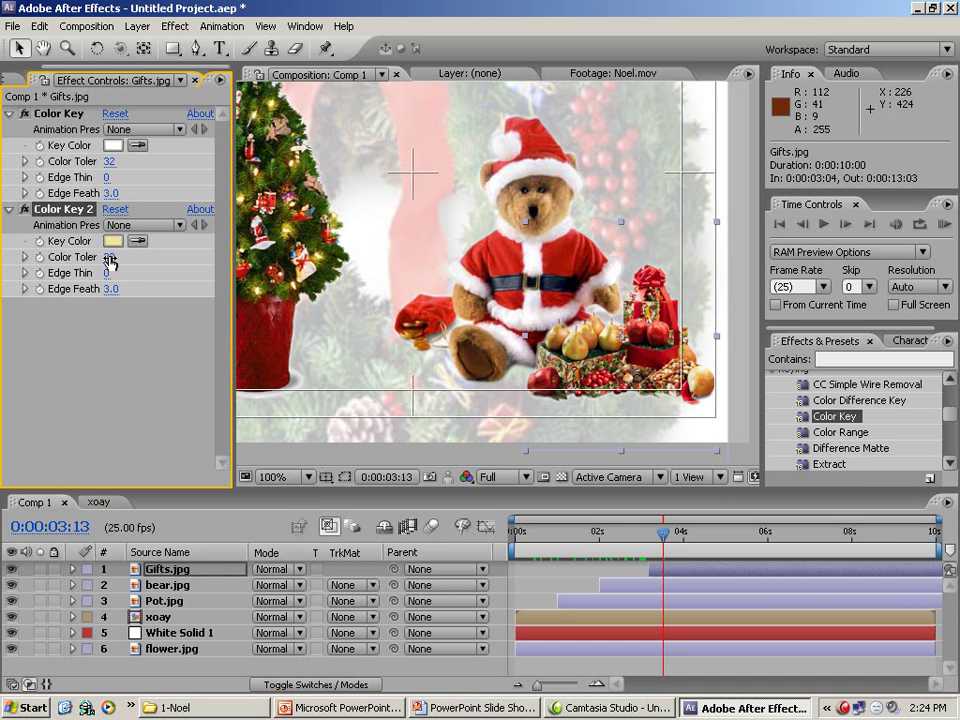
left_click_drag(129, 257, 47, 270)
left_click(137, 241)
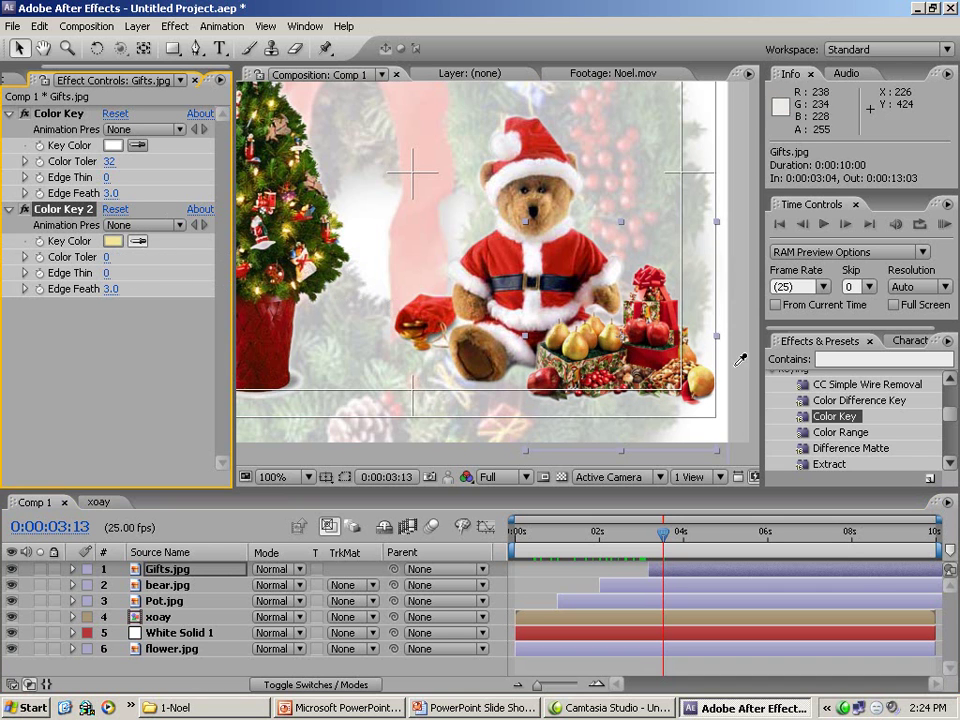
left_click(625, 338)
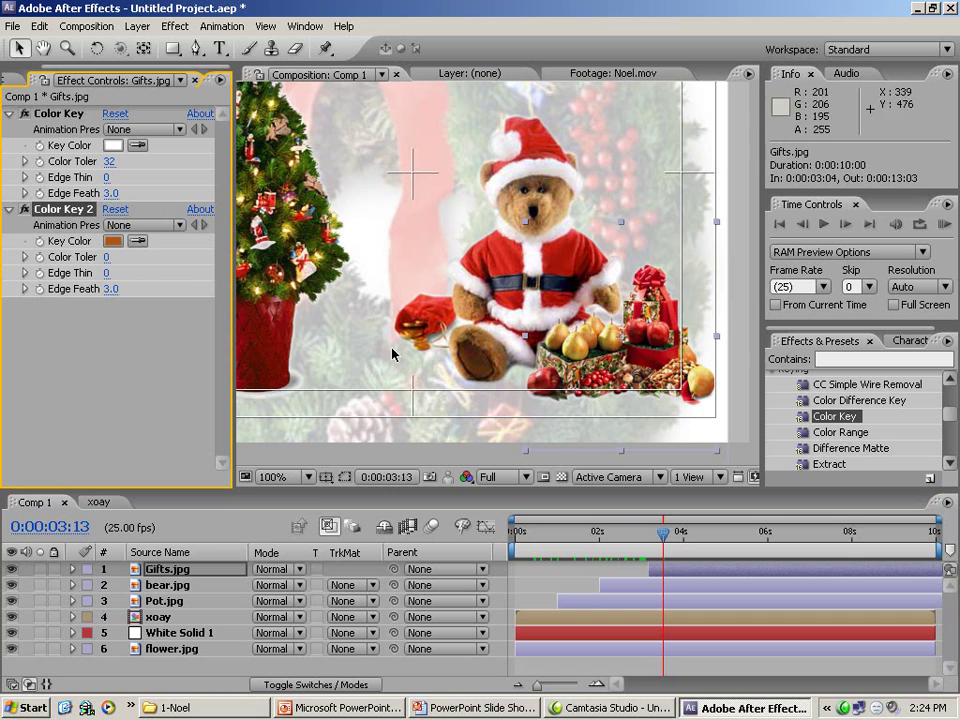
left_click_drag(145, 268, 105, 265)
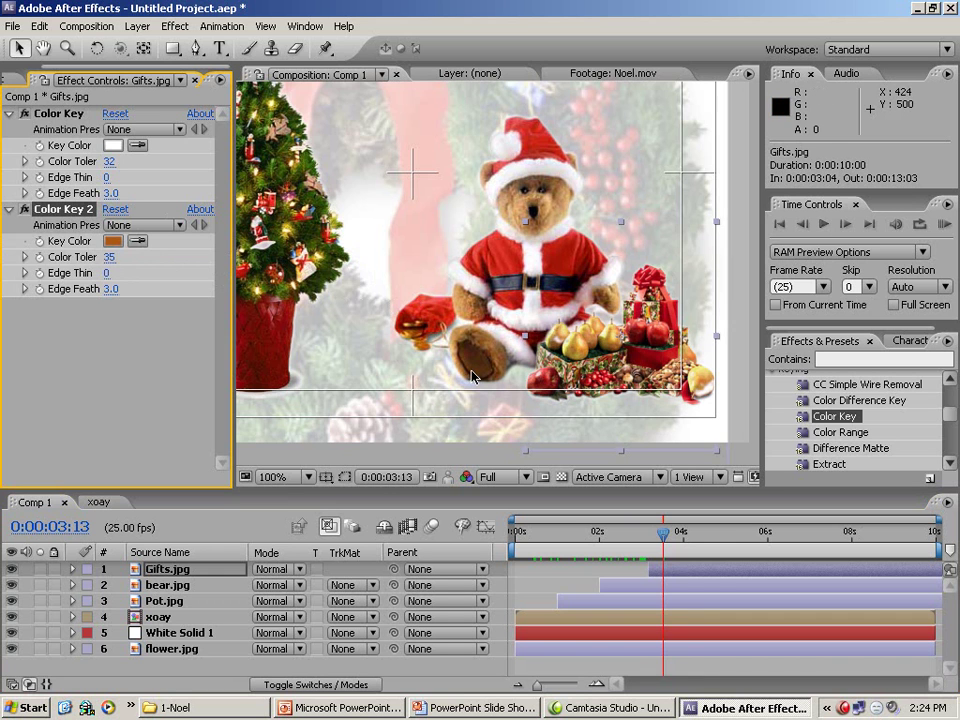
Step: Keyframe the second Color Key's Color Tolerance from 255 at 0:00:03:04 to 0 at 0:00:04:00
key("i")
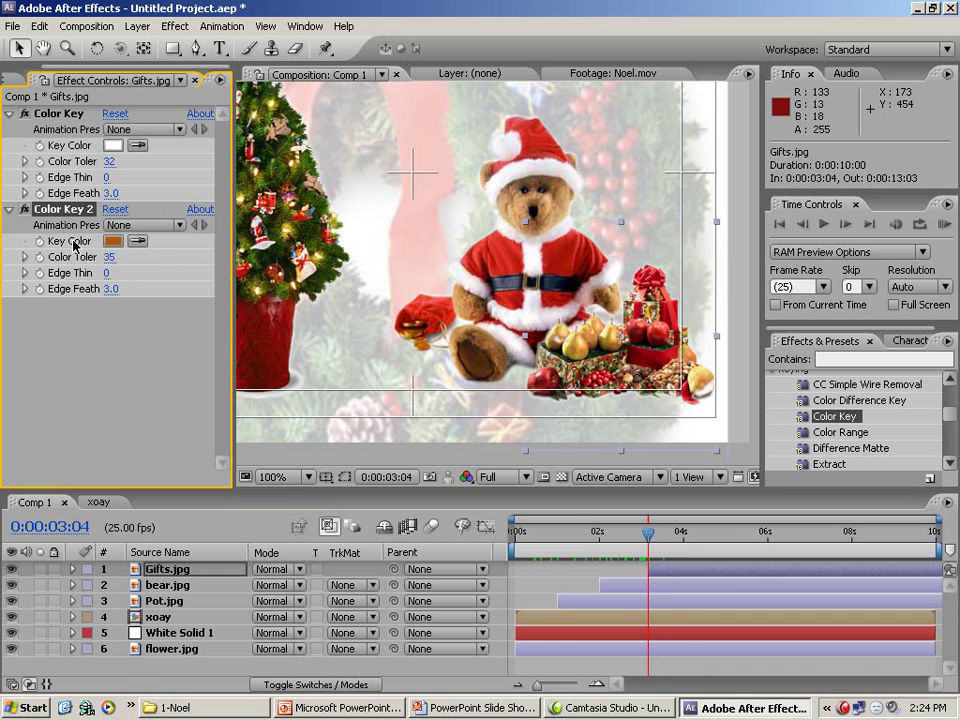
left_click(110, 257)
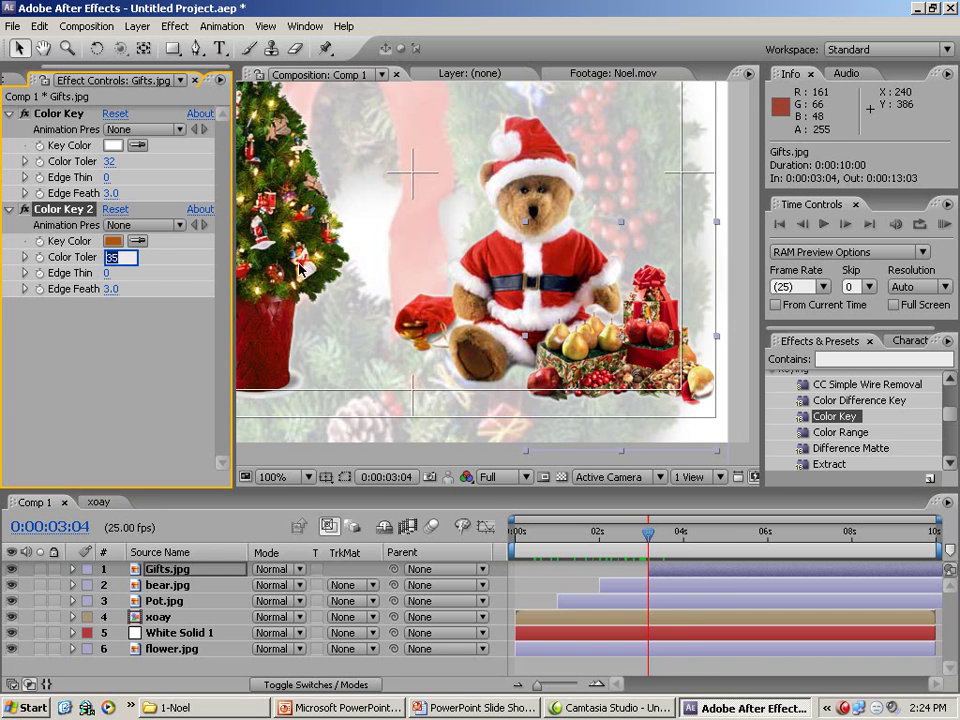
key("Return")
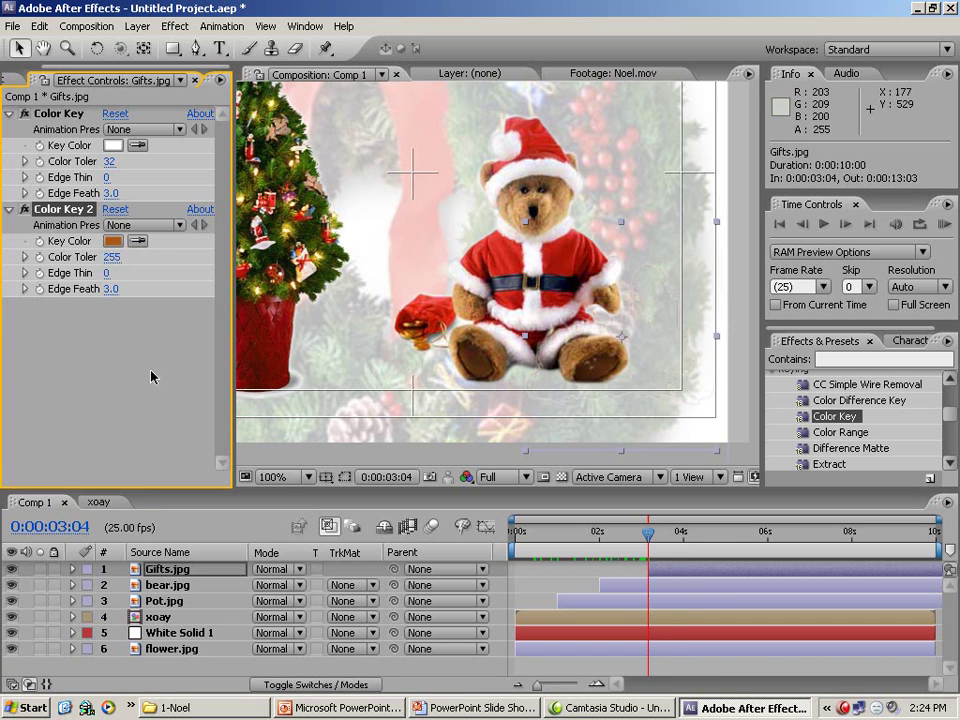
left_click(40, 263)
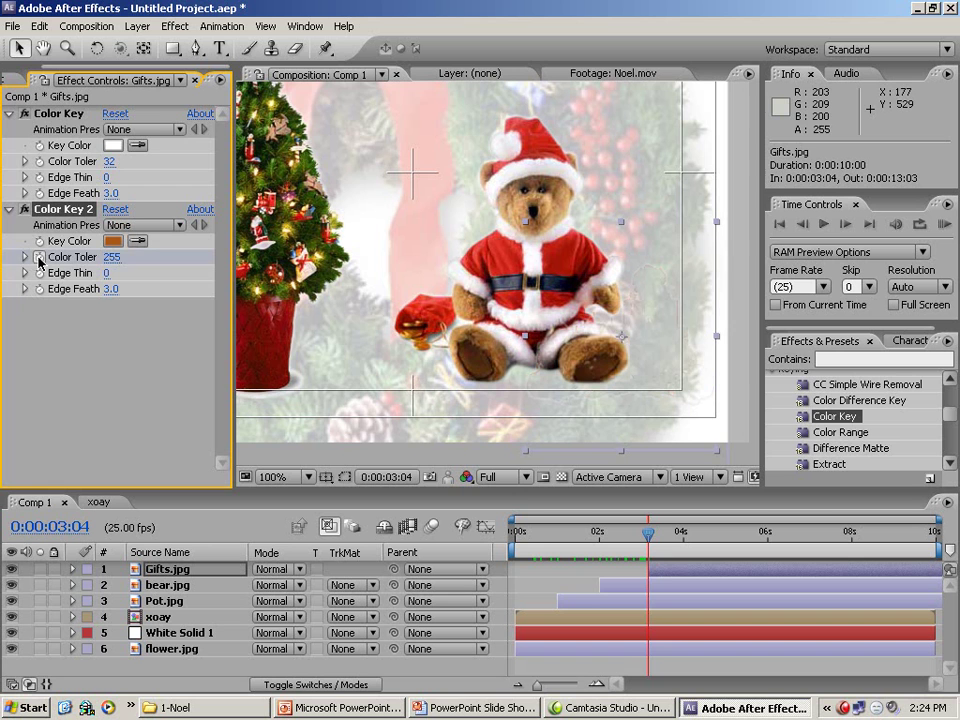
left_click(686, 540)
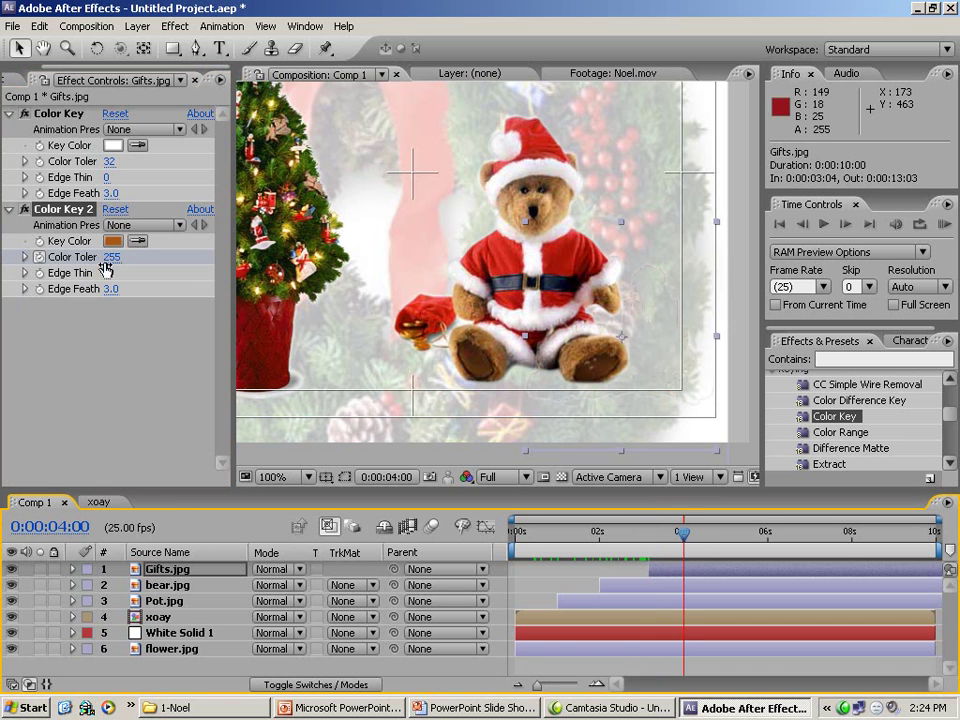
left_click(111, 257)
type("0")
key("Return")
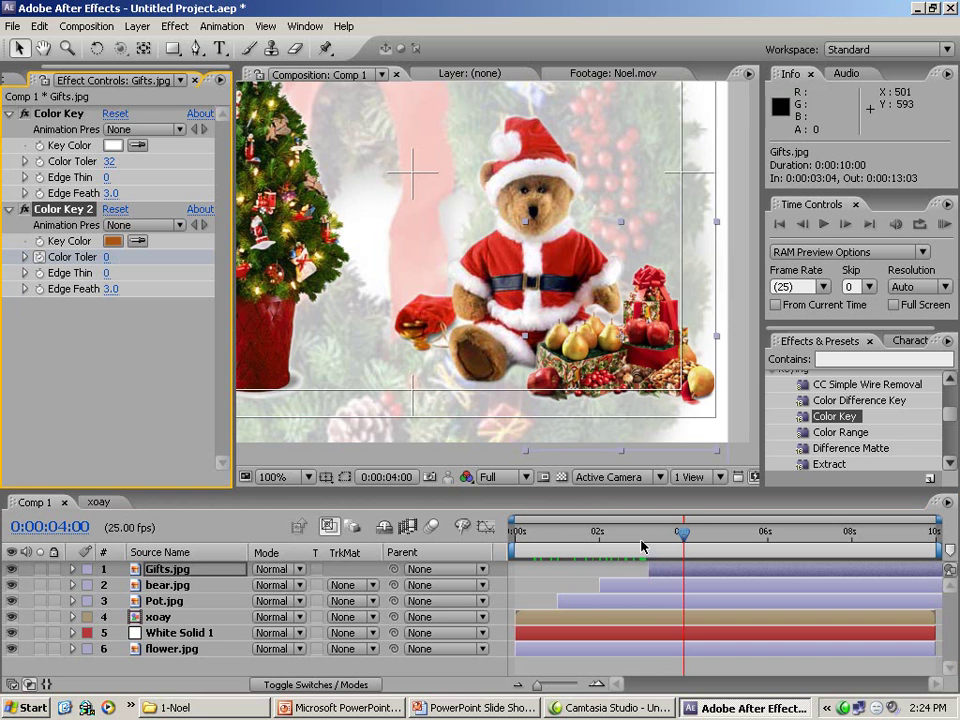
Step: Fit Comp 1 to the viewer and play a RAM preview to check the bear and gifts appearing
left_click_drag(647, 545, 626, 545)
key("ctrl+z")
left_click(275, 478)
left_click(274, 210)
left_click(945, 224)
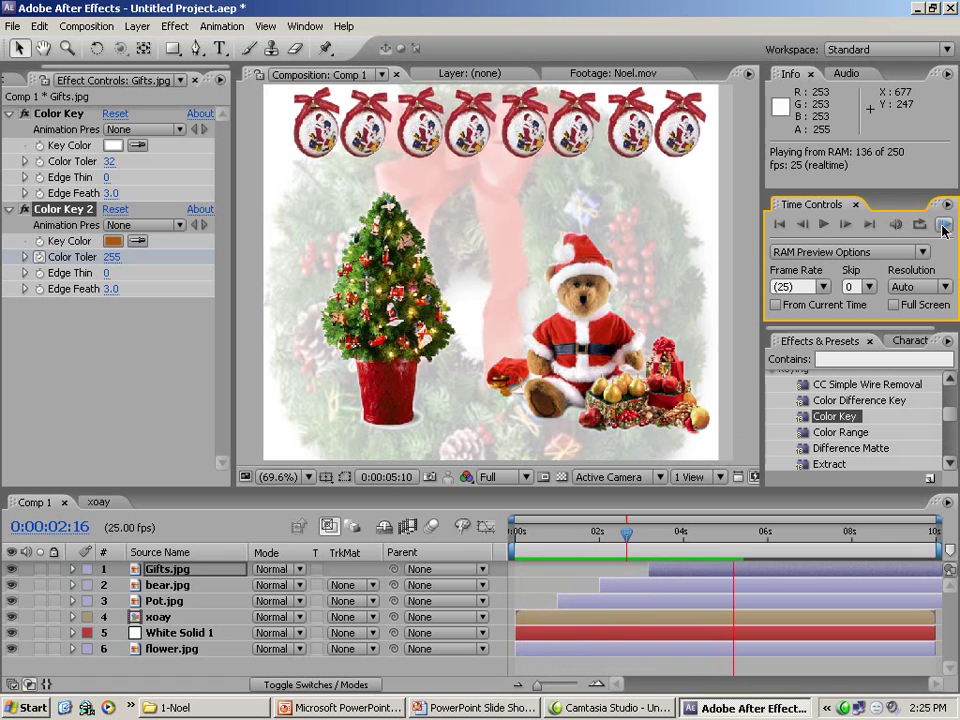
left_click(688, 619)
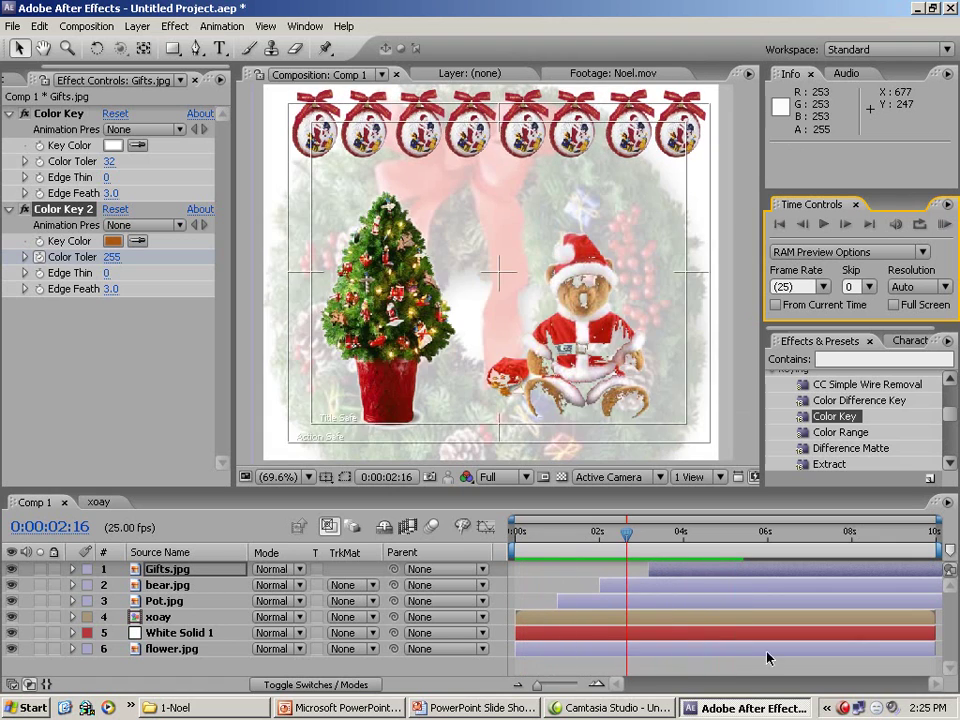
Step: Apply the CC Snow simulation effect to the xoay layer in Comp 1
left_click(170, 636)
key("ctrl+Up")
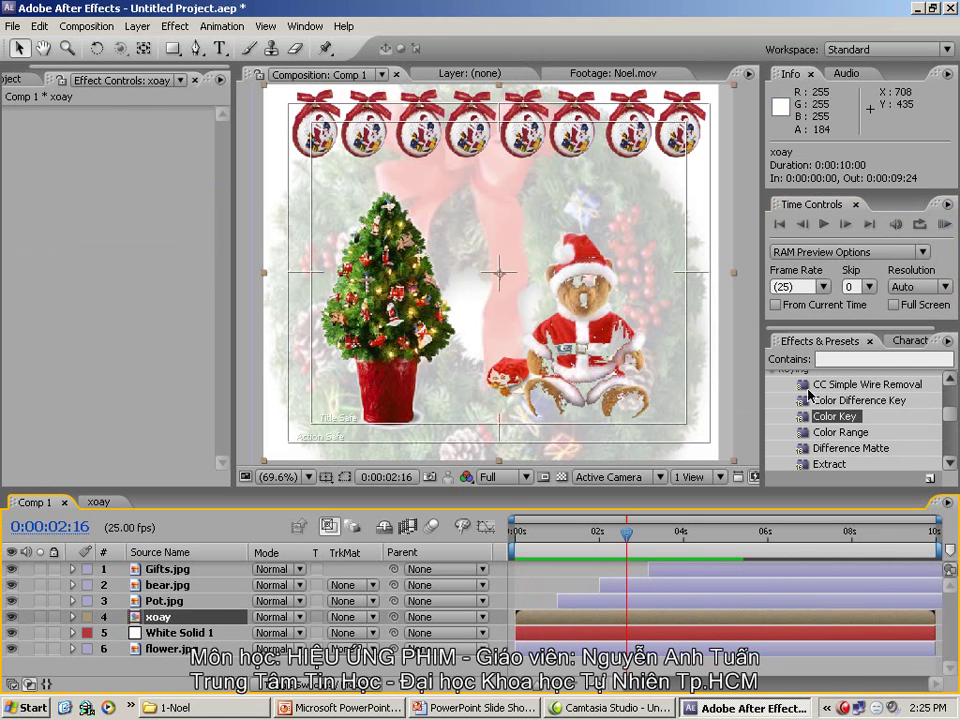
scroll(955, 466, "down", 10)
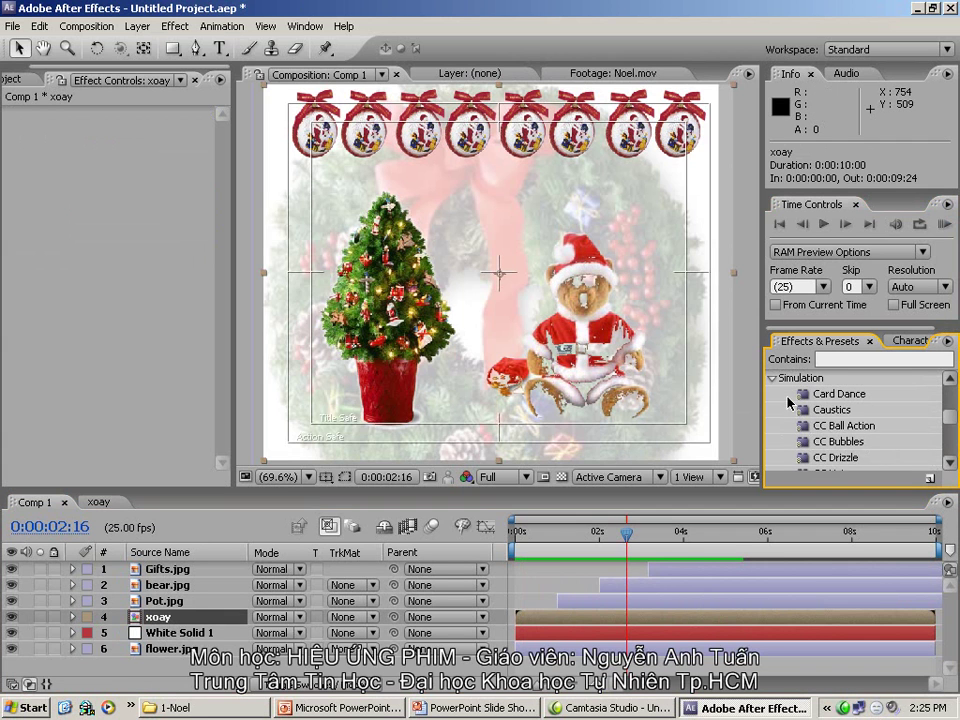
scroll(955, 466, "down", 8)
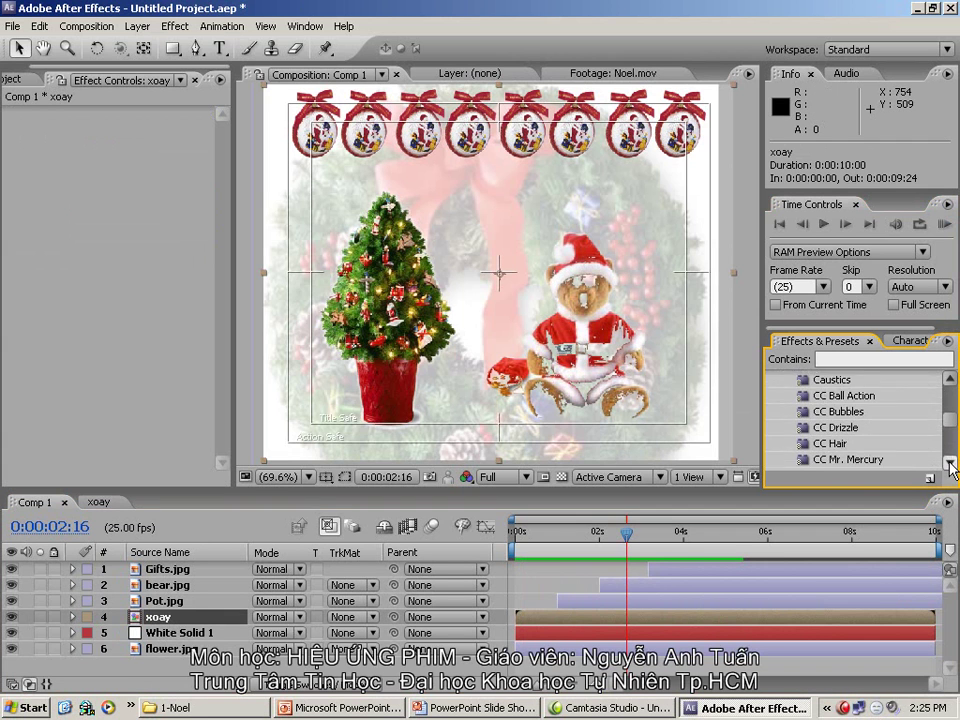
scroll(955, 466, "down", 1)
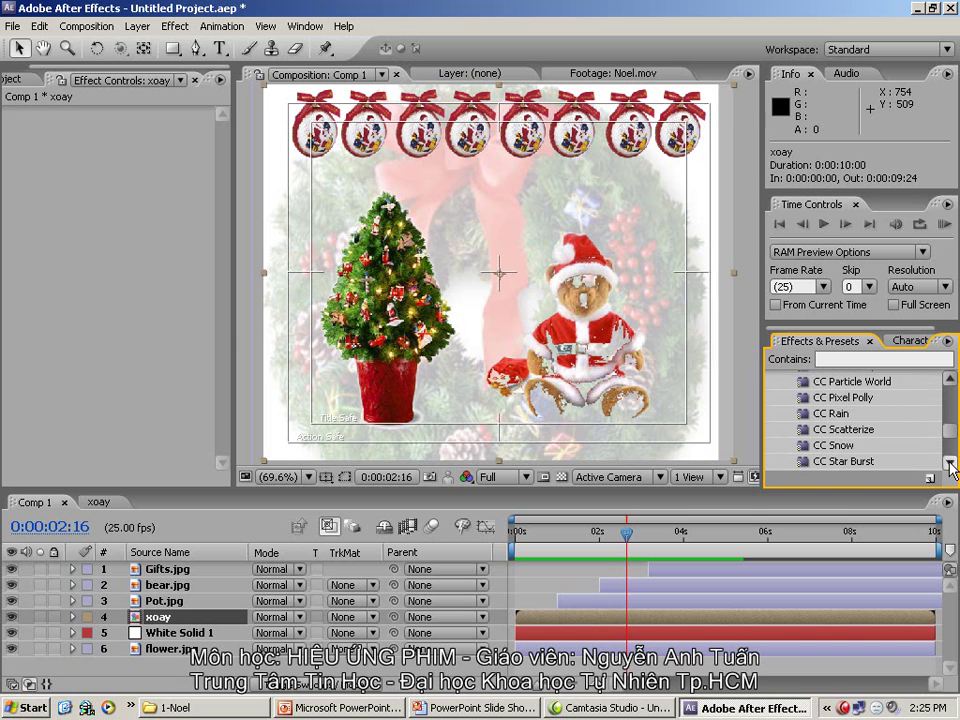
left_click(823, 451)
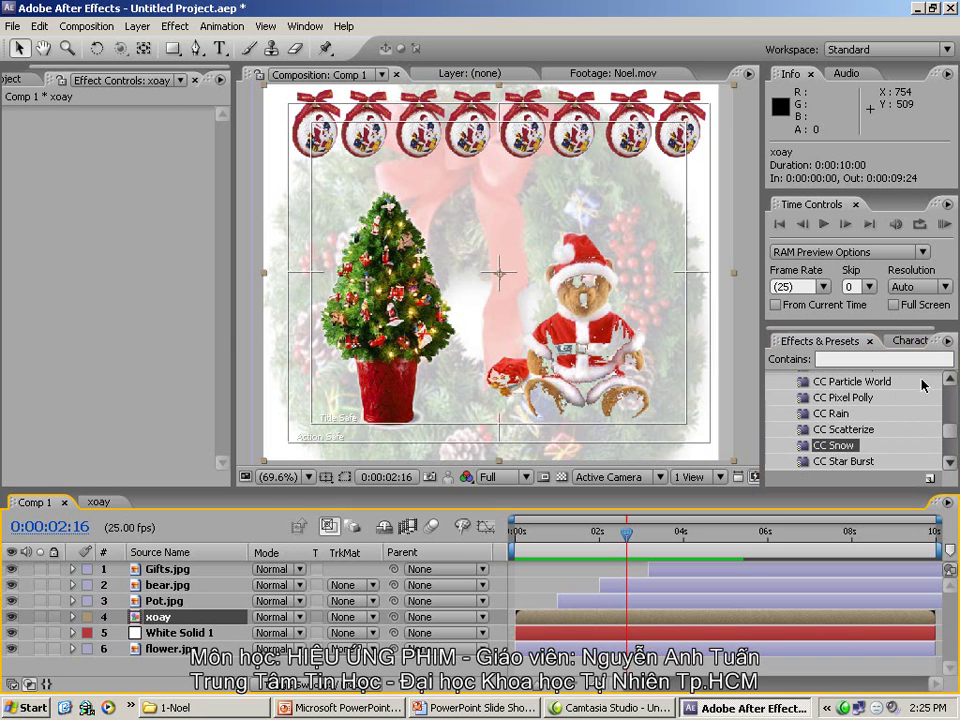
double_click(843, 451)
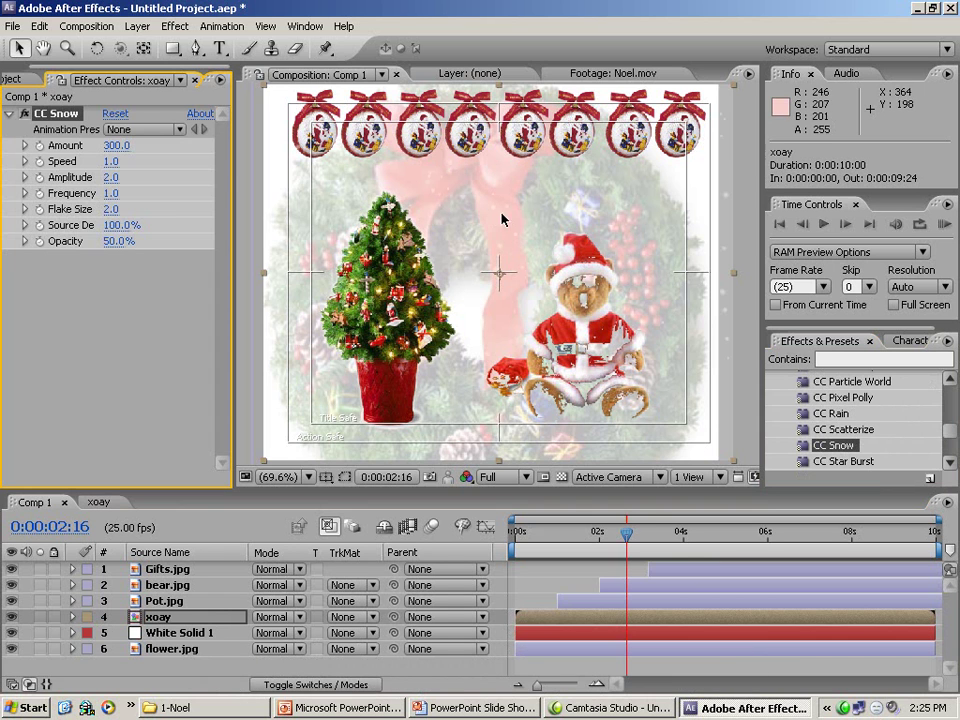
Step: Set CC Snow's Amount to 200, Speed 1.1, Frequency 1.4, Flake Size 2.3 and Opacity 80%, and run a RAM preview
left_click(112, 147)
type("200")
key("Return")
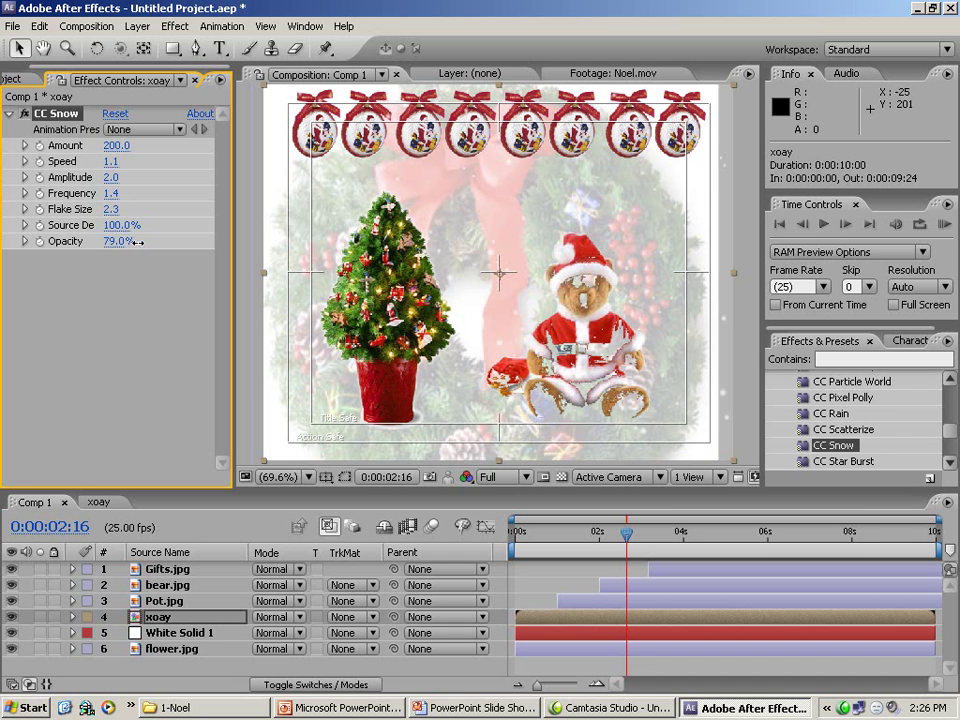
left_click(137, 243)
type("80")
key("Return")
left_click(945, 225)
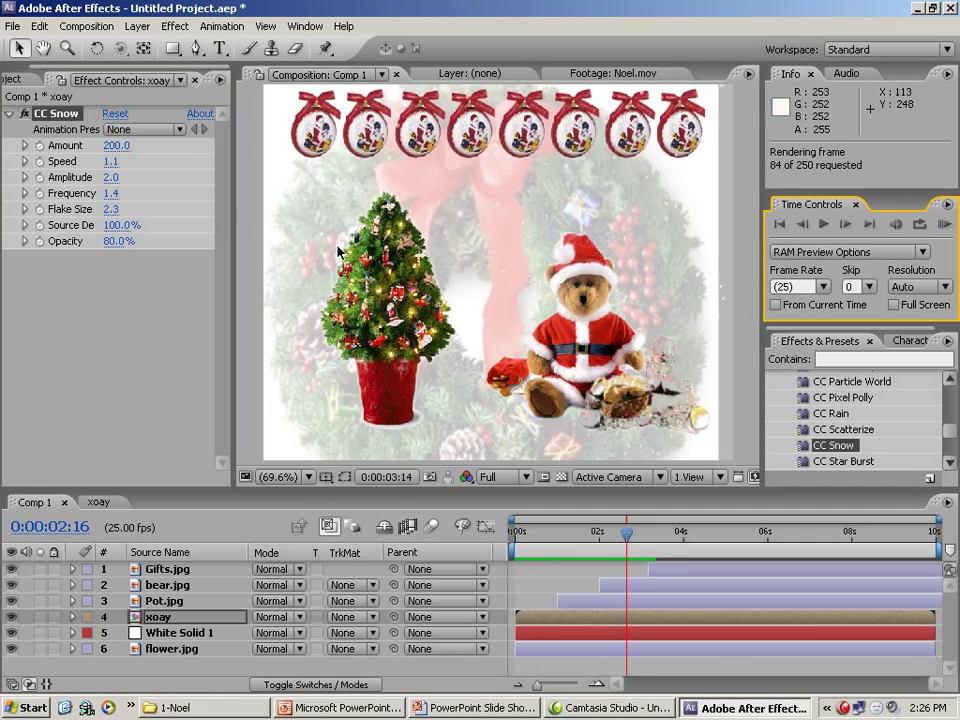
Step: Lower the snow's Speed to about 0.5 and finally to 0.3, running a RAM preview after each change
left_click(131, 168)
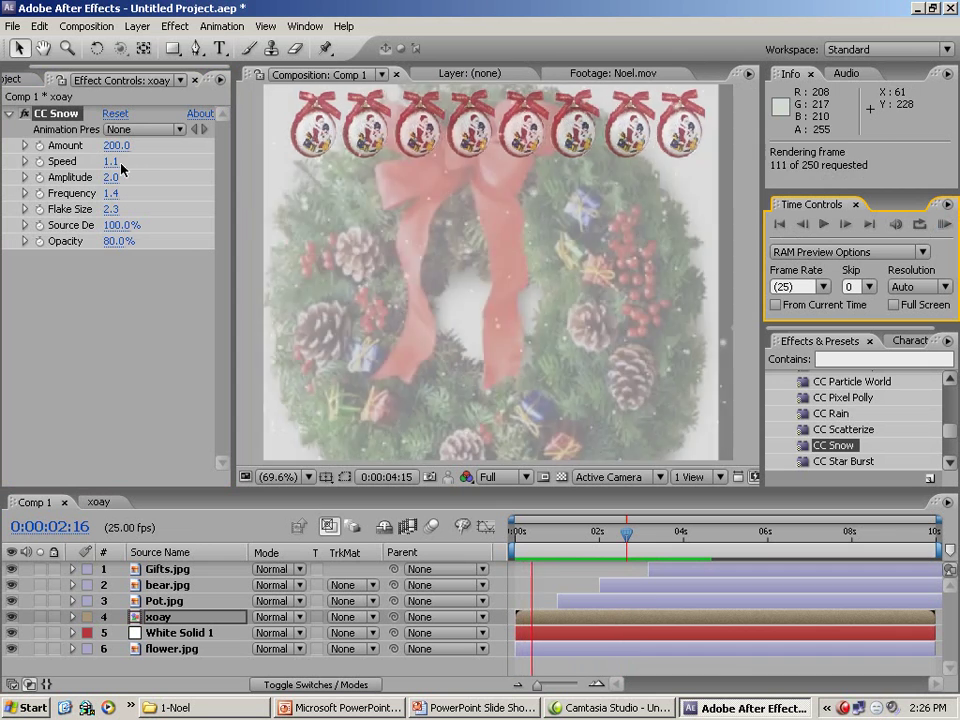
left_click_drag(111, 165, 56, 171)
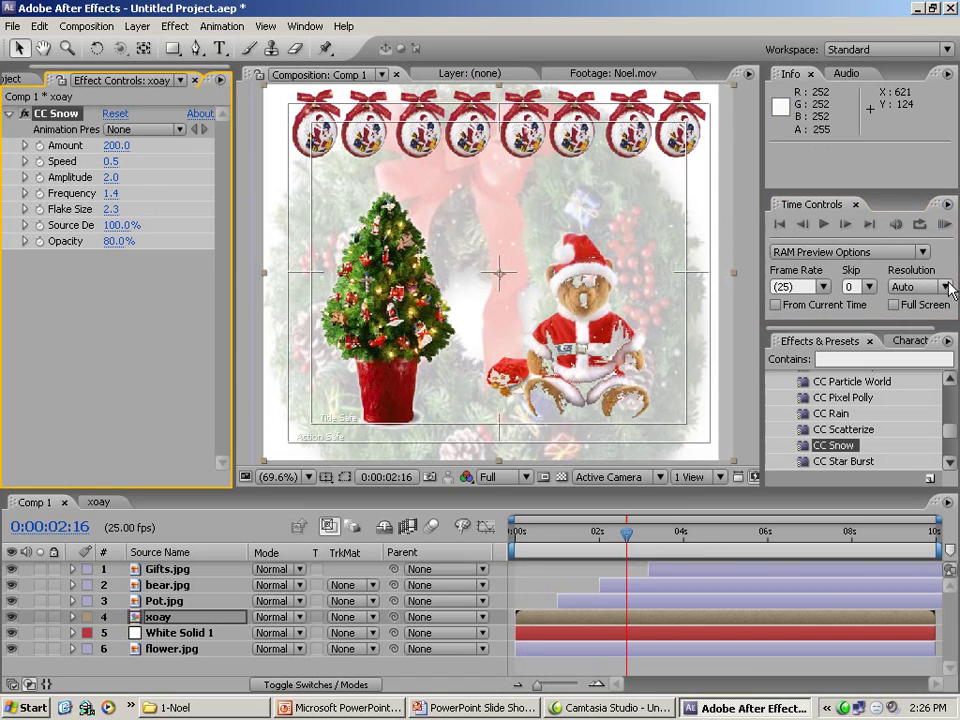
left_click(943, 226)
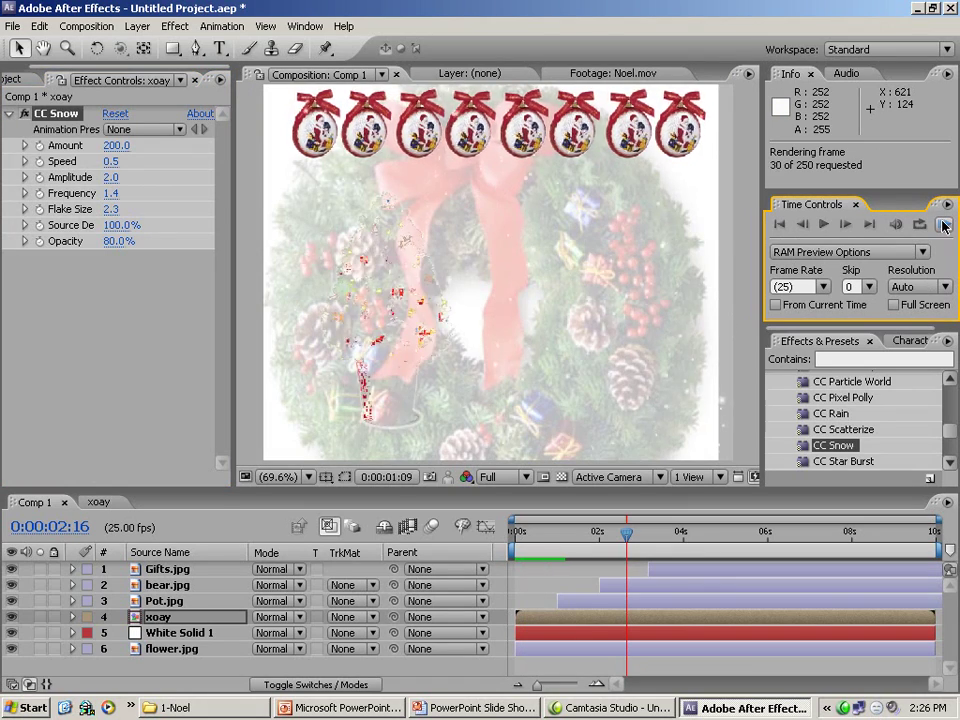
left_click(117, 162)
left_click(117, 161)
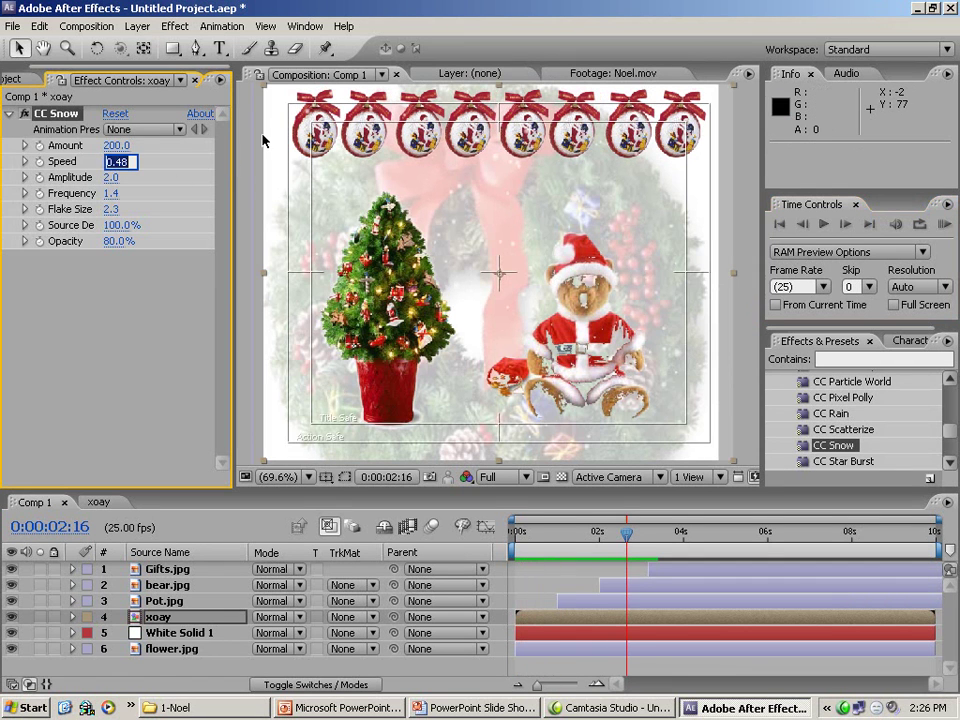
type("0.3")
key("Return")
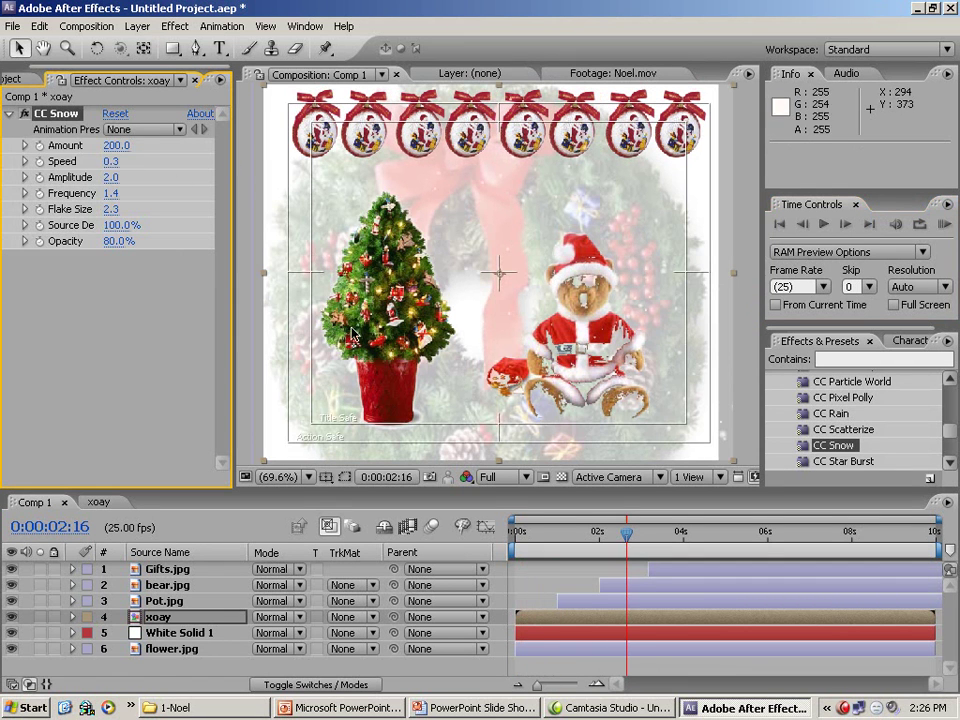
left_click(943, 224)
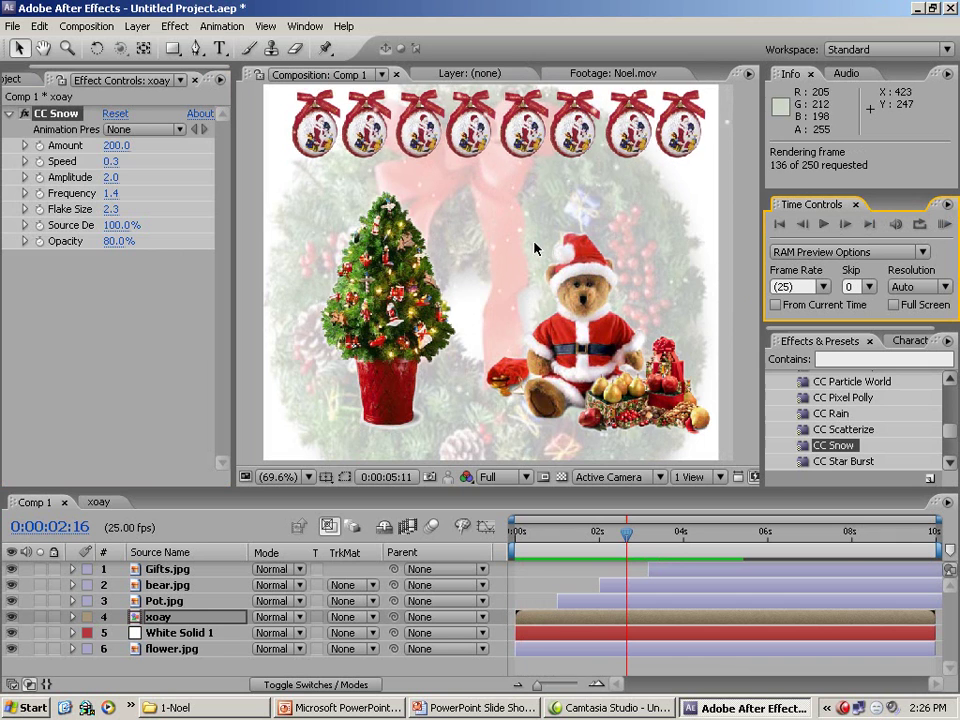
Step: Reduce the snow's Amount to 100 and play a RAM preview of the whole composition
left_click(116, 145)
type("100")
key("Return")
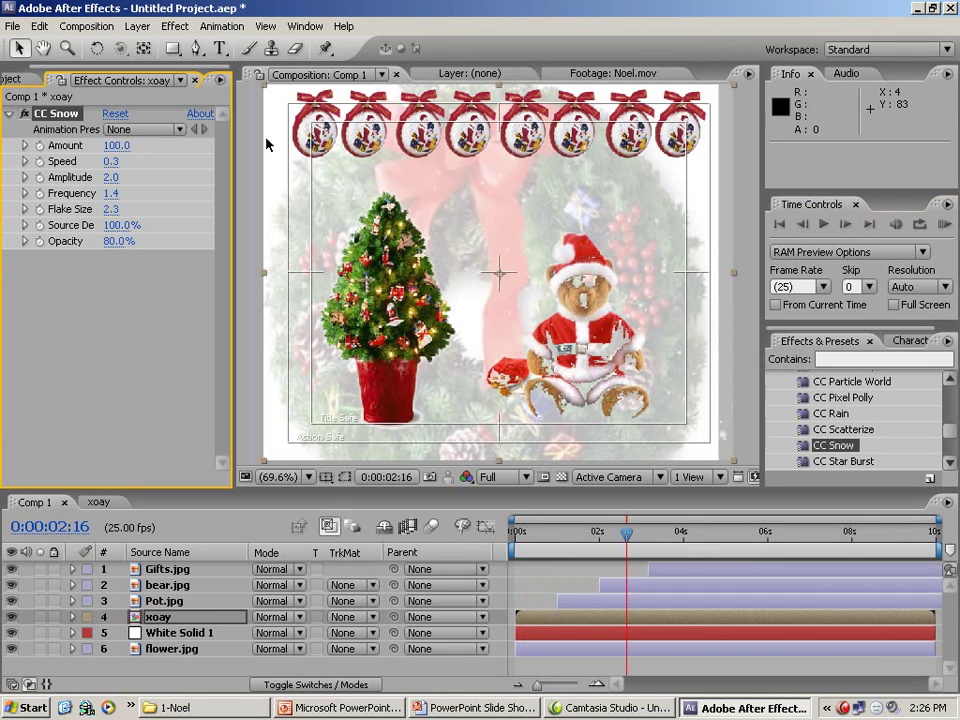
left_click(941, 226)
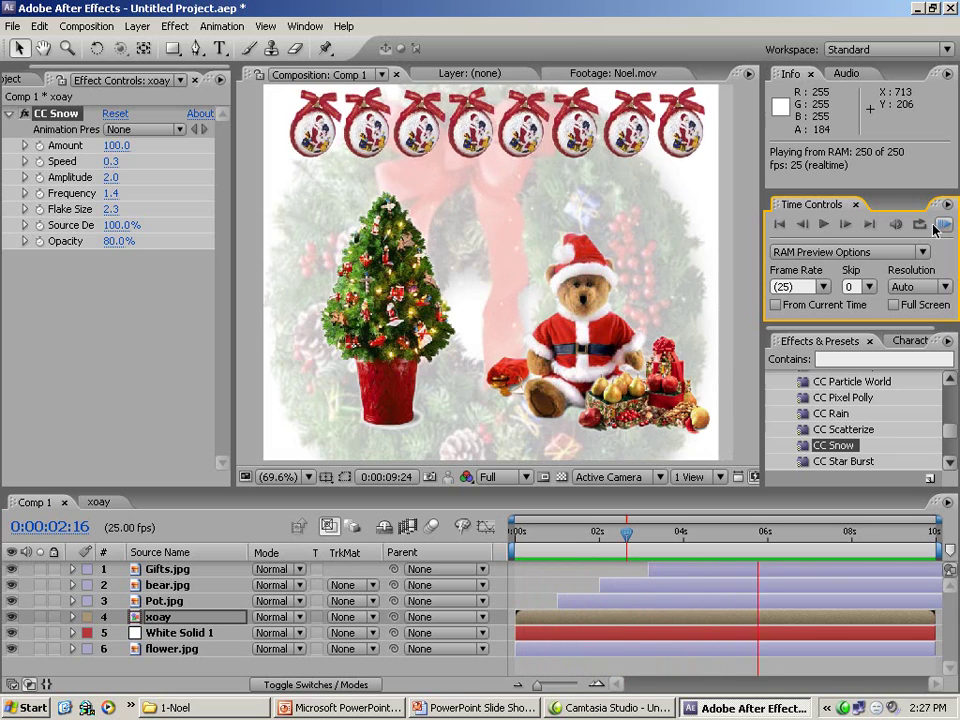
left_click(900, 590)
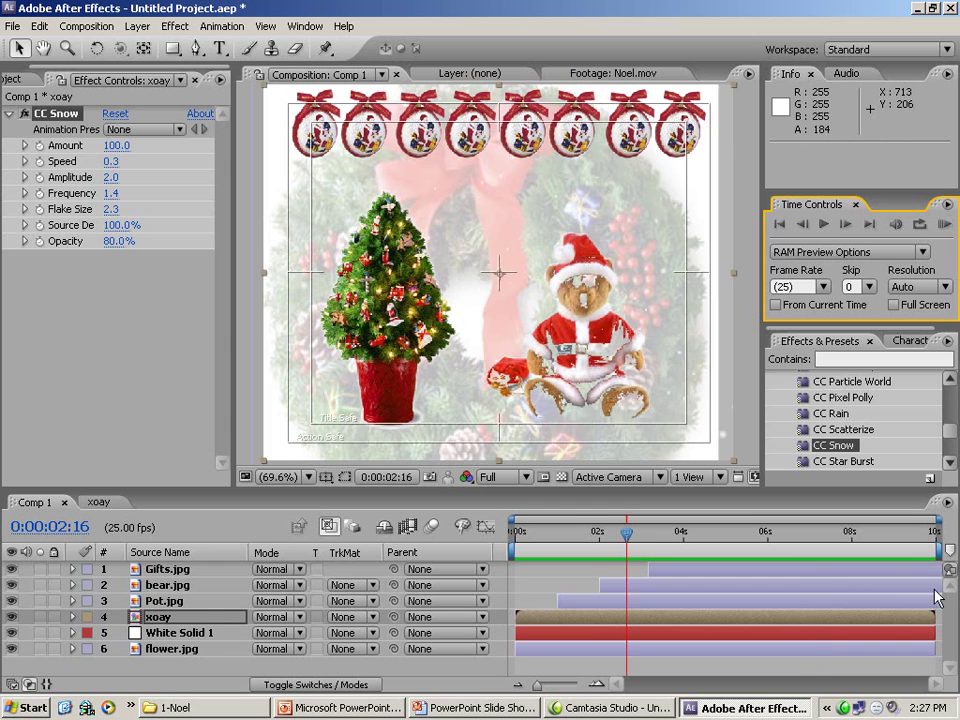
Step: Enable Opacity keyframes at 100% for all six layers at 0:00:09:24
left_click_drag(900, 531, 955, 548)
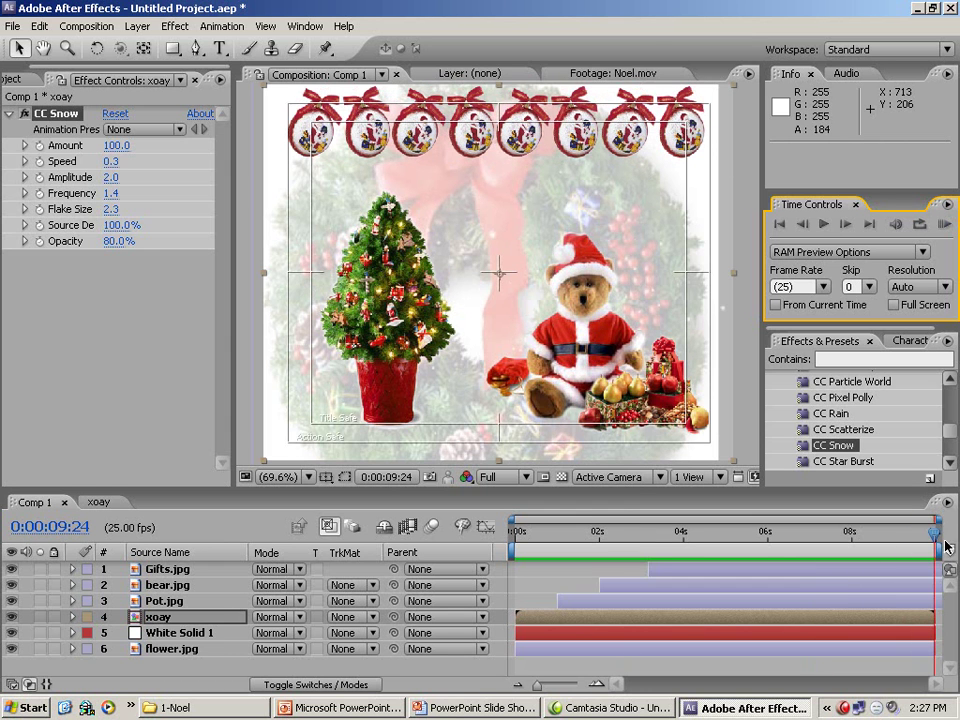
left_click(905, 585)
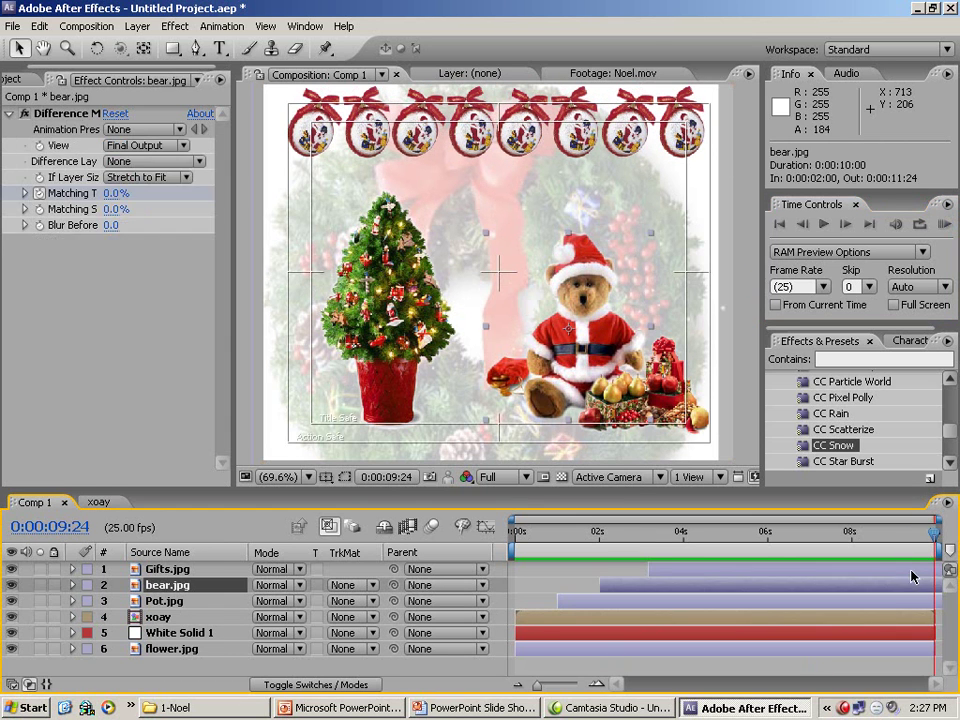
left_click(906, 569)
left_click(913, 650, "shift")
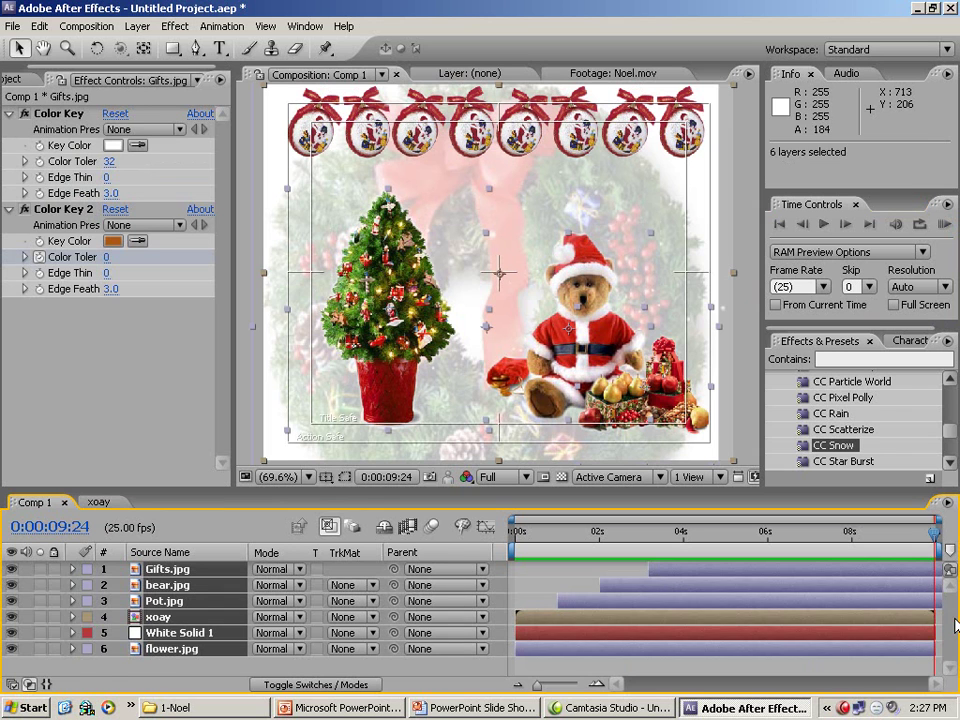
key("t")
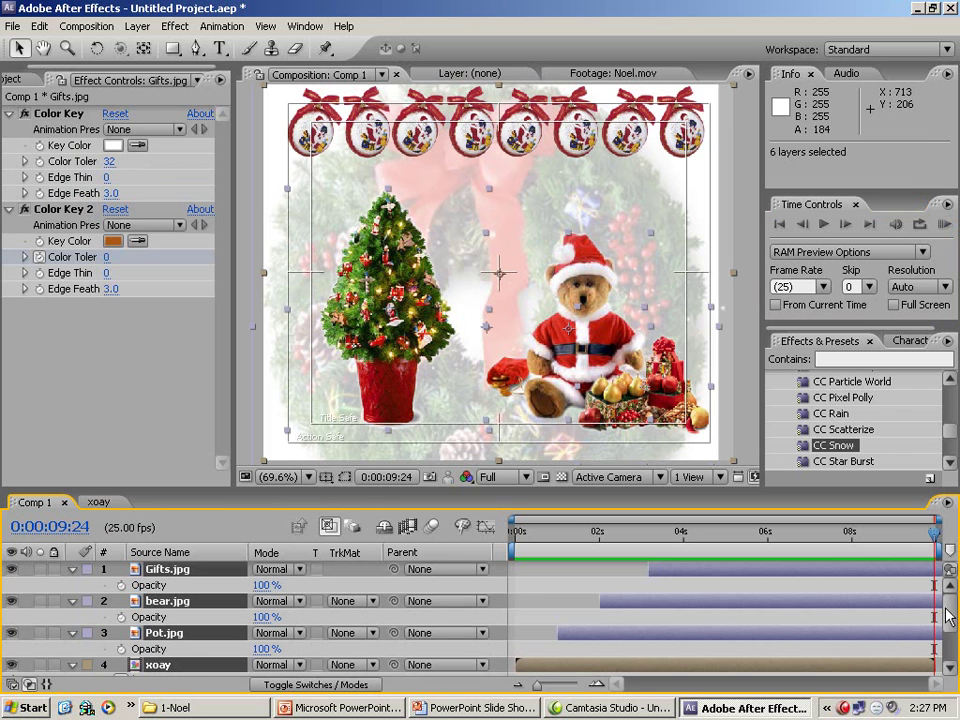
left_click(122, 588)
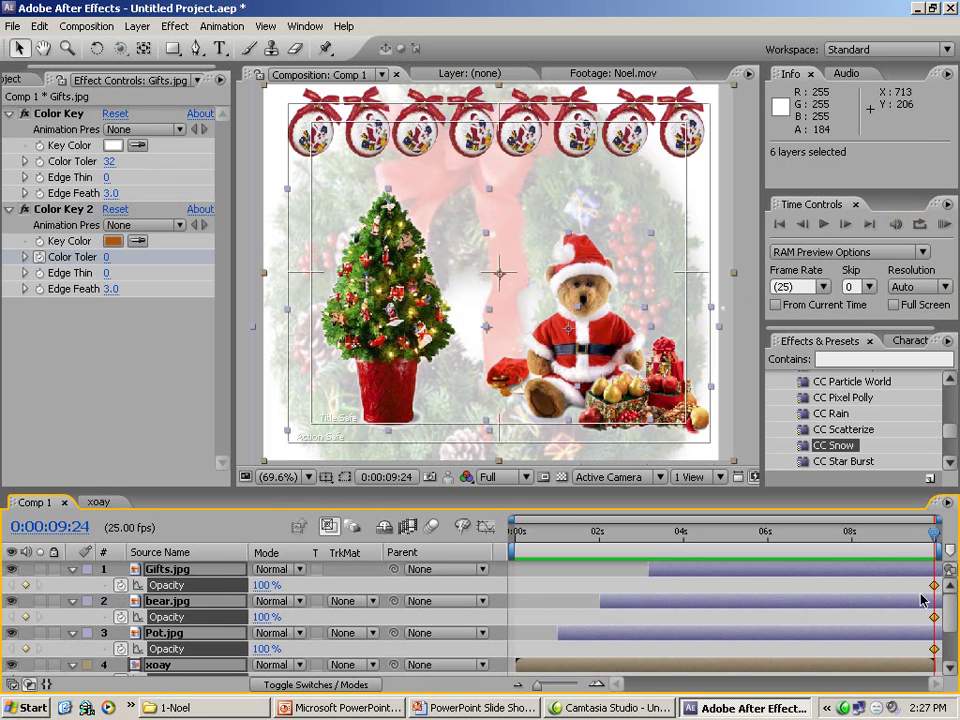
Step: Fade out all six layers by adding 100% Opacity keyframes at 0:00:09:00 and setting Opacity to 0% at 0:00:09:24
left_click_drag(902, 546, 894, 545)
left_click(33, 586)
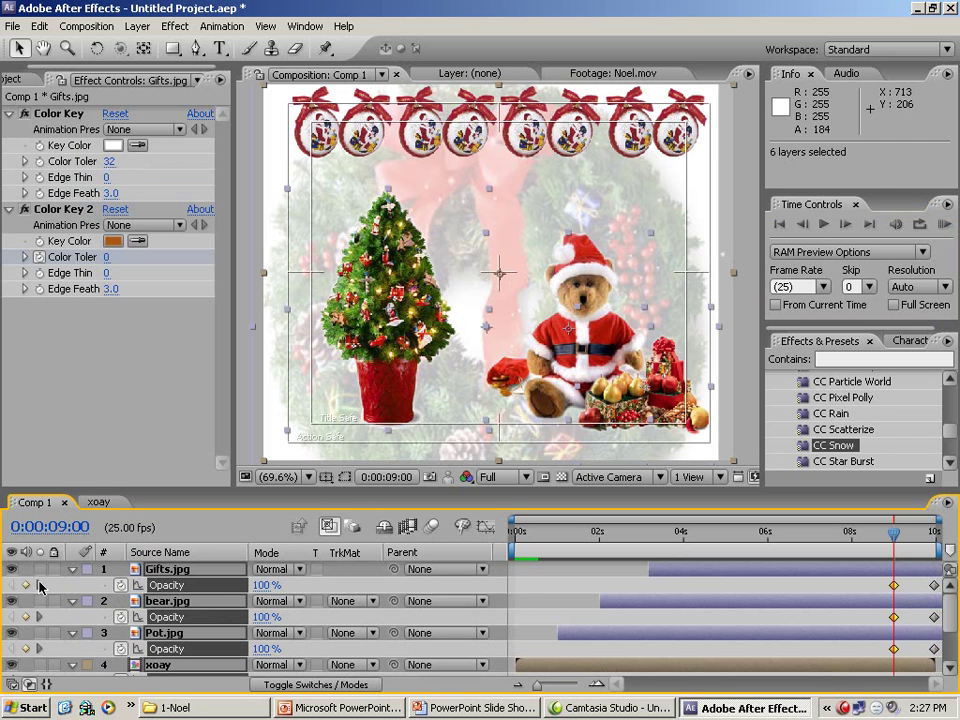
key("End")
left_click(264, 585)
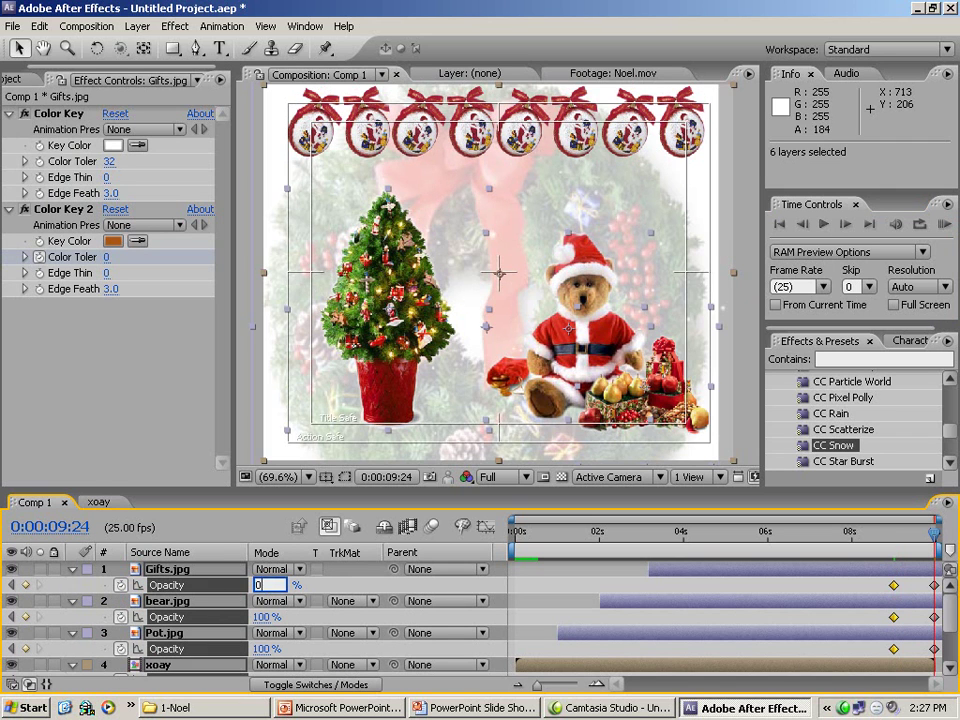
key("Return")
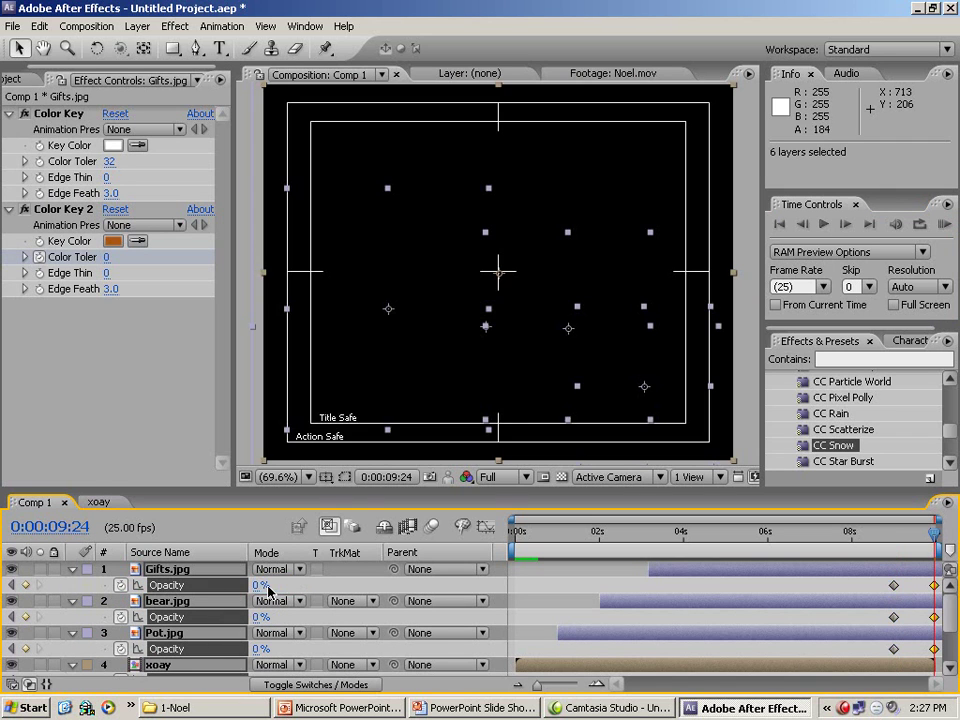
Step: Collapse the layers' Opacity properties, scrub around 0:00:02:10 to 0:00:02:15 to check the bear's appearance, and switch to the PowerPoint slide show
left_click_drag(875, 549, 618, 557)
key("t")
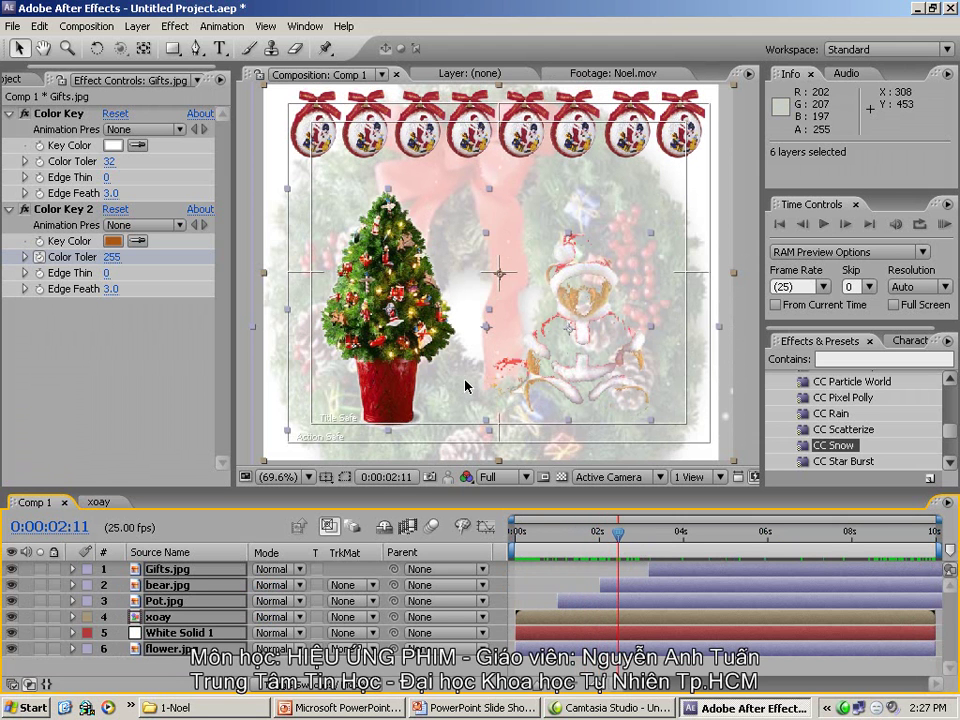
mouse_move(610, 557)
left_mouse_down()
mouse_move(572, 557)
mouse_move(625, 555)
mouse_move(617, 555)
left_mouse_up()
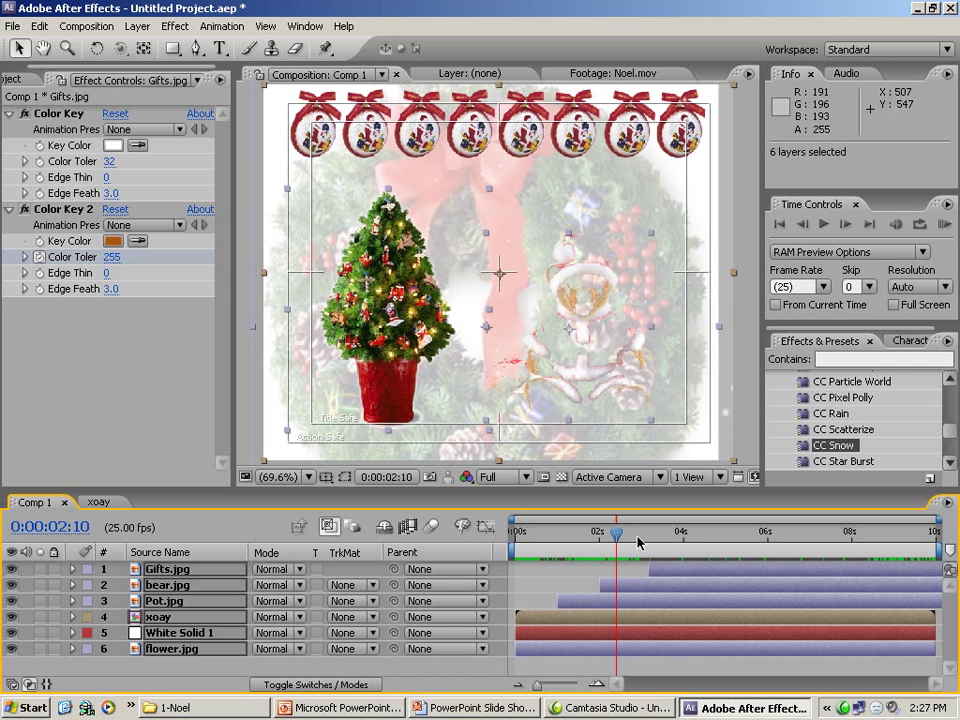
mouse_move(617, 548)
left_mouse_down()
mouse_move(594, 540)
mouse_move(572, 550)
mouse_move(636, 549)
mouse_move(624, 549)
left_mouse_up()
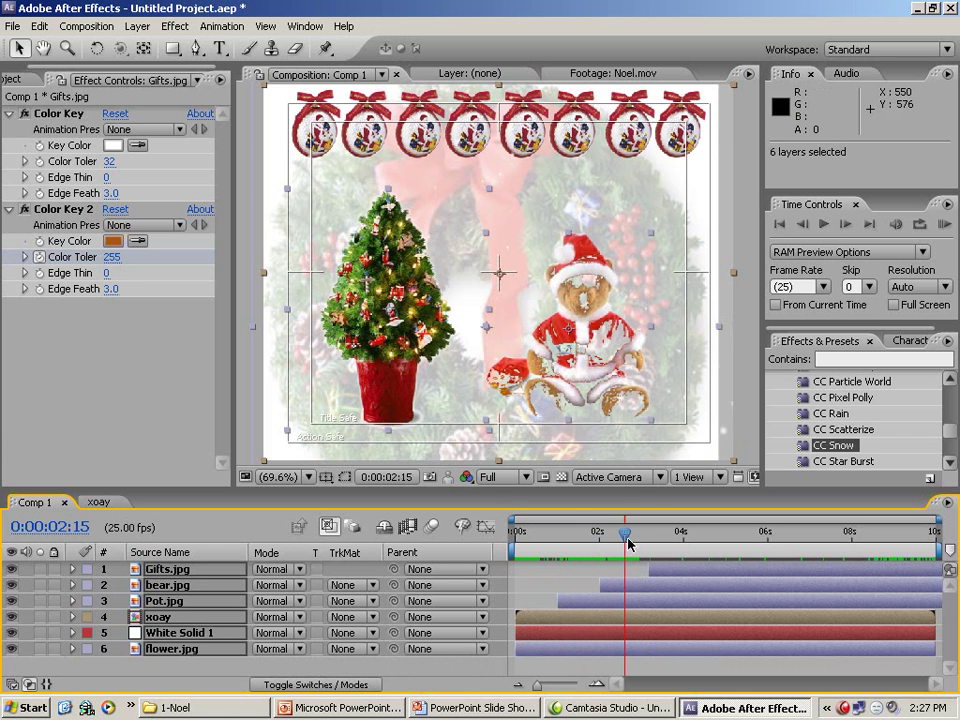
mouse_move(619, 541)
left_mouse_down()
mouse_move(645, 541)
mouse_move(541, 545)
mouse_move(617, 540)
left_mouse_up()
left_click(505, 708)
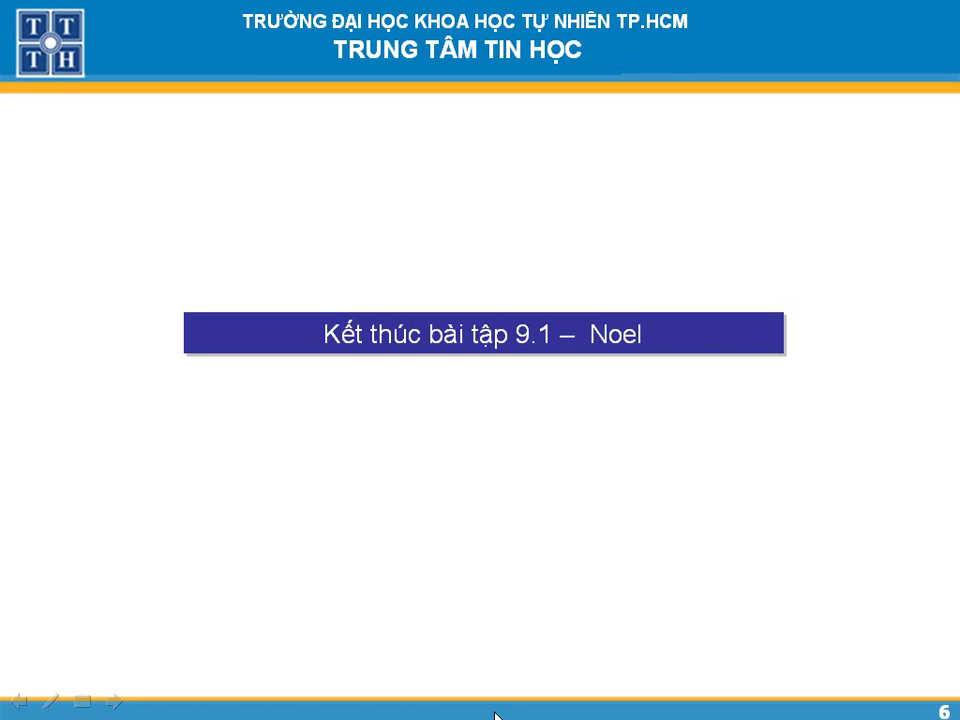